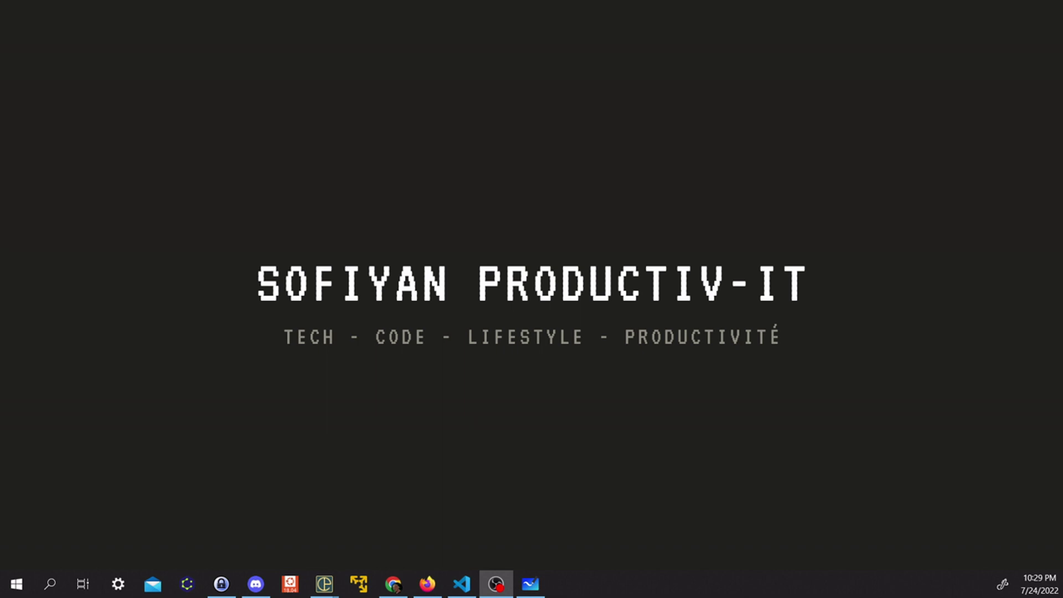
Launch Microsoft Whiteboard from the taskbar to get an empty untitled board
{"action": "left_click", "coordinate": [530, 587]}
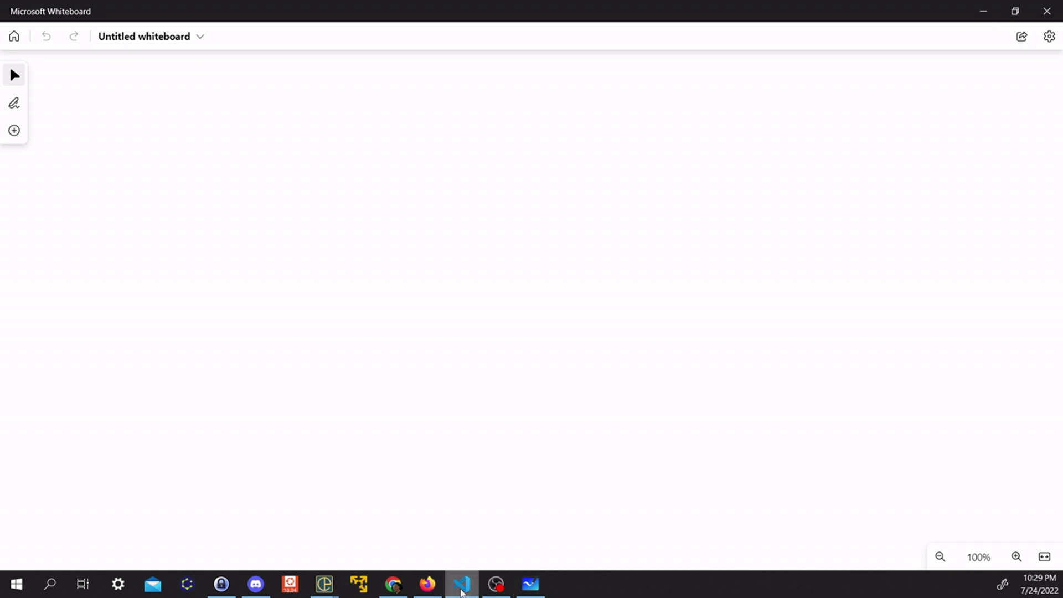
With the black pen, draw a server cylinder on the right of the canvas
{"action": "key", "text": "alt+Tab"}
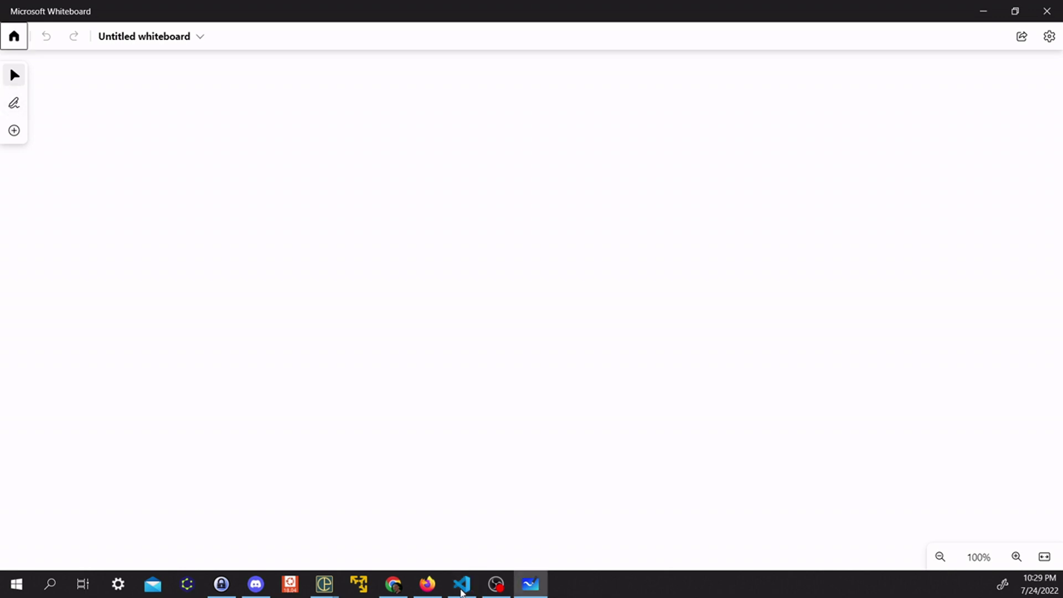
{"action": "left_click", "coordinate": [14, 102]}
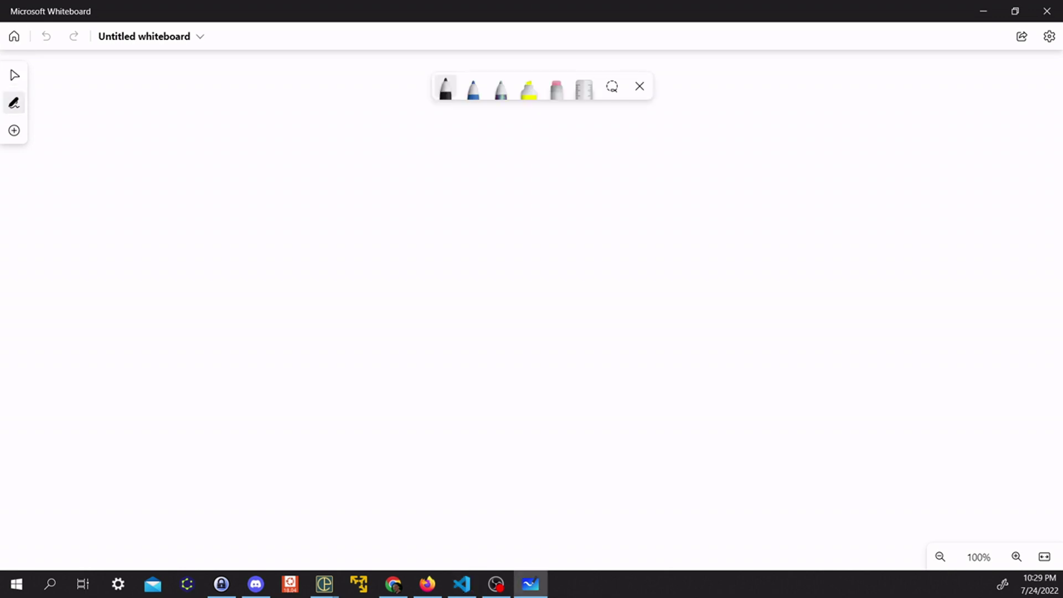
{"action": "mouse_move", "coordinate": [798, 221]}
{"action": "left_mouse_down"}
{"action": "mouse_move", "coordinate": [795, 380]}
{"action": "mouse_move", "coordinate": [905, 228]}
{"action": "mouse_move", "coordinate": [817, 226]}
{"action": "left_mouse_up"}
{"action": "left_click_drag", "start_coordinate": [896, 237], "coordinate": [895, 382]}
{"action": "left_click_drag", "start_coordinate": [813, 390], "coordinate": [895, 389]}
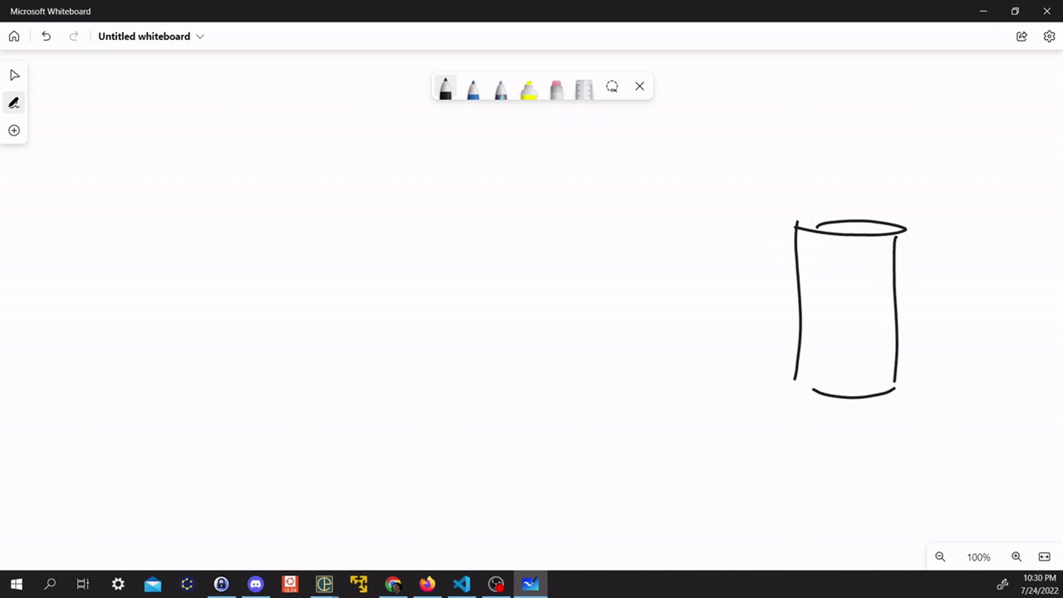
Handwrite the 'Serveur' label above the cylinder and 'Client' on the left
{"action": "mouse_move", "coordinate": [775, 143]}
{"action": "left_mouse_down"}
{"action": "mouse_move", "coordinate": [747, 177]}
{"action": "mouse_move", "coordinate": [825, 172]}
{"action": "mouse_move", "coordinate": [867, 151]}
{"action": "mouse_move", "coordinate": [927, 169]}
{"action": "left_mouse_up"}
{"action": "left_click", "coordinate": [829, 160]}
{"action": "mouse_move", "coordinate": [153, 164]}
{"action": "left_mouse_down"}
{"action": "mouse_move", "coordinate": [139, 166]}
{"action": "mouse_move", "coordinate": [153, 183]}
{"action": "left_mouse_up"}
{"action": "mouse_move", "coordinate": [167, 136]}
{"action": "left_mouse_down"}
{"action": "mouse_move", "coordinate": [176, 183]}
{"action": "mouse_move", "coordinate": [254, 162]}
{"action": "left_mouse_up"}
{"action": "left_click", "coordinate": [195, 162]}
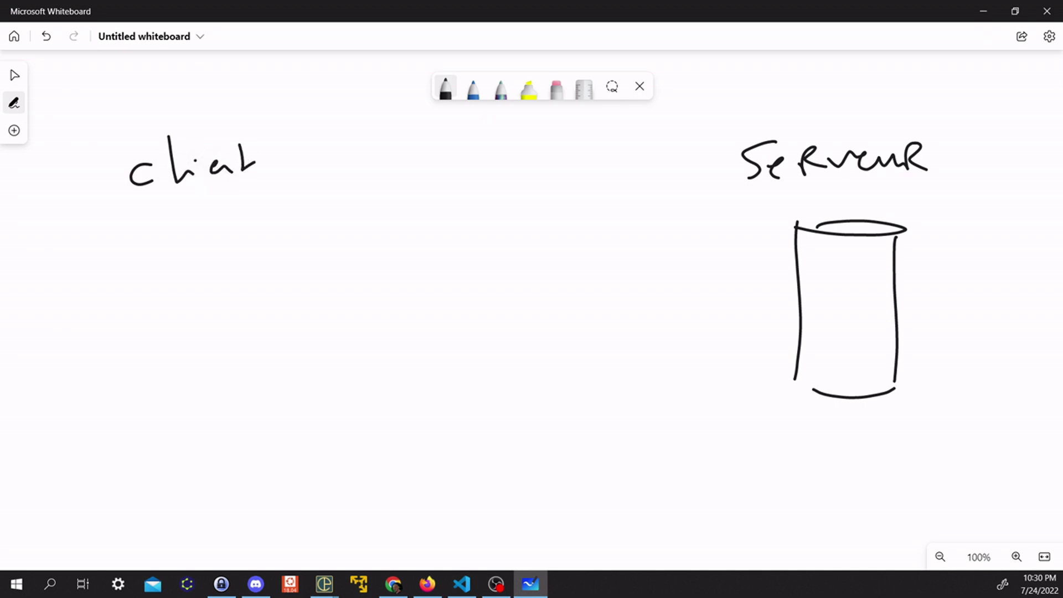
Sketch a laptop under the Client label and a phone below it
{"action": "mouse_move", "coordinate": [121, 249]}
{"action": "left_mouse_down"}
{"action": "mouse_move", "coordinate": [123, 300]}
{"action": "mouse_move", "coordinate": [225, 216]}
{"action": "mouse_move", "coordinate": [251, 288]}
{"action": "left_mouse_up"}
{"action": "left_click_drag", "start_coordinate": [118, 311], "coordinate": [242, 291]}
{"action": "mouse_move", "coordinate": [116, 332]}
{"action": "left_mouse_down"}
{"action": "mouse_move", "coordinate": [294, 336]}
{"action": "mouse_move", "coordinate": [103, 357]}
{"action": "mouse_move", "coordinate": [272, 339]}
{"action": "left_mouse_up"}
{"action": "mouse_move", "coordinate": [241, 410]}
{"action": "left_mouse_down"}
{"action": "mouse_move", "coordinate": [246, 491]}
{"action": "mouse_move", "coordinate": [305, 490]}
{"action": "mouse_move", "coordinate": [296, 499]}
{"action": "mouse_move", "coordinate": [273, 486]}
{"action": "mouse_move", "coordinate": [292, 468]}
{"action": "left_mouse_up"}
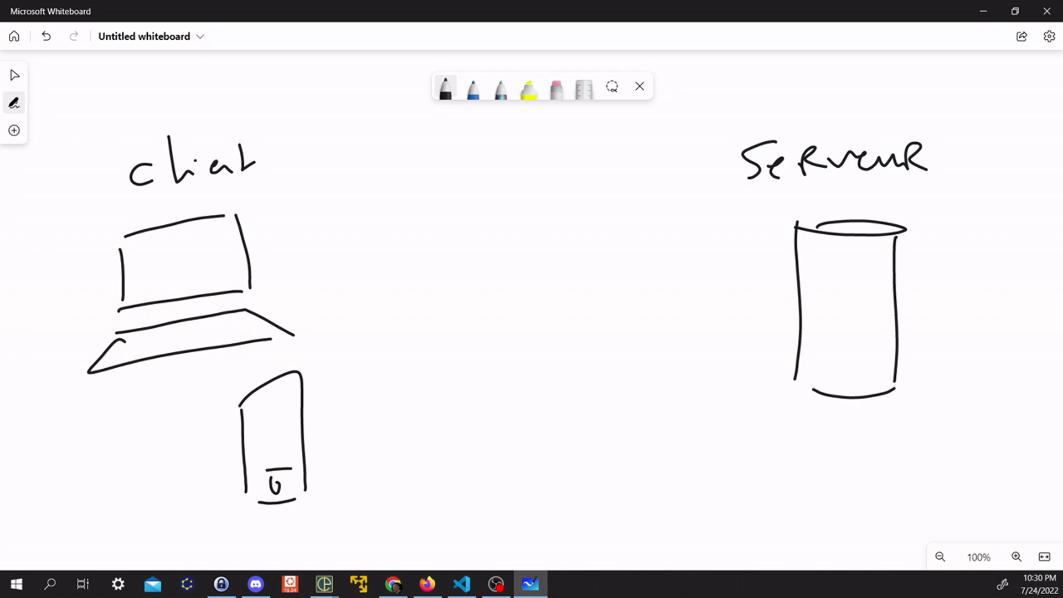
In blue ink, draw a request arrow from laptop to server and a return arrow back
{"action": "left_click", "coordinate": [473, 87]}
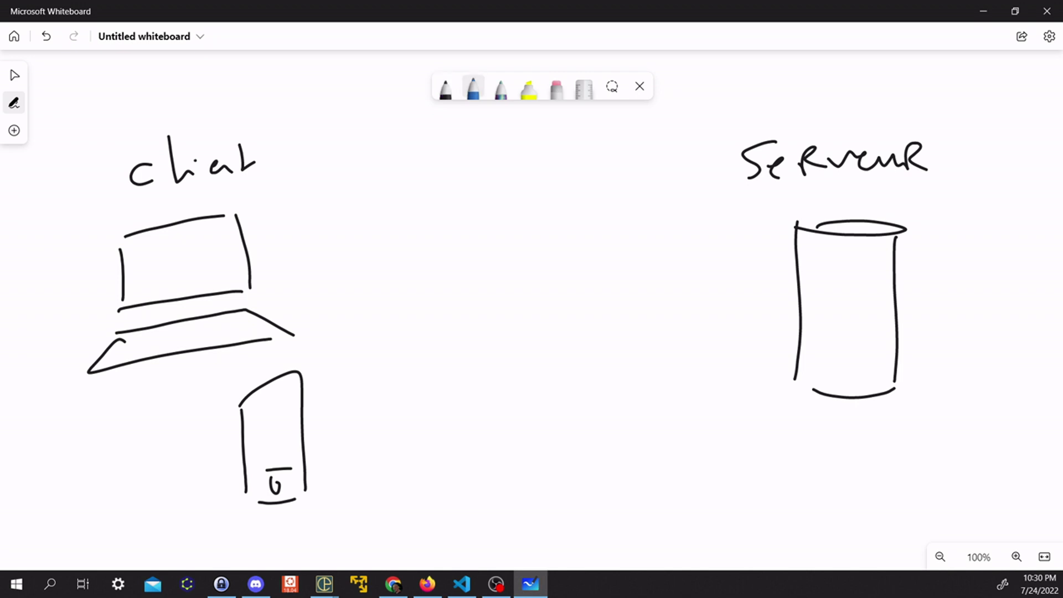
{"action": "left_click_drag", "start_coordinate": [306, 263], "coordinate": [770, 245]}
{"action": "mouse_move", "coordinate": [748, 234]}
{"action": "left_mouse_down"}
{"action": "mouse_move", "coordinate": [778, 247]}
{"action": "mouse_move", "coordinate": [758, 258]}
{"action": "left_mouse_up"}
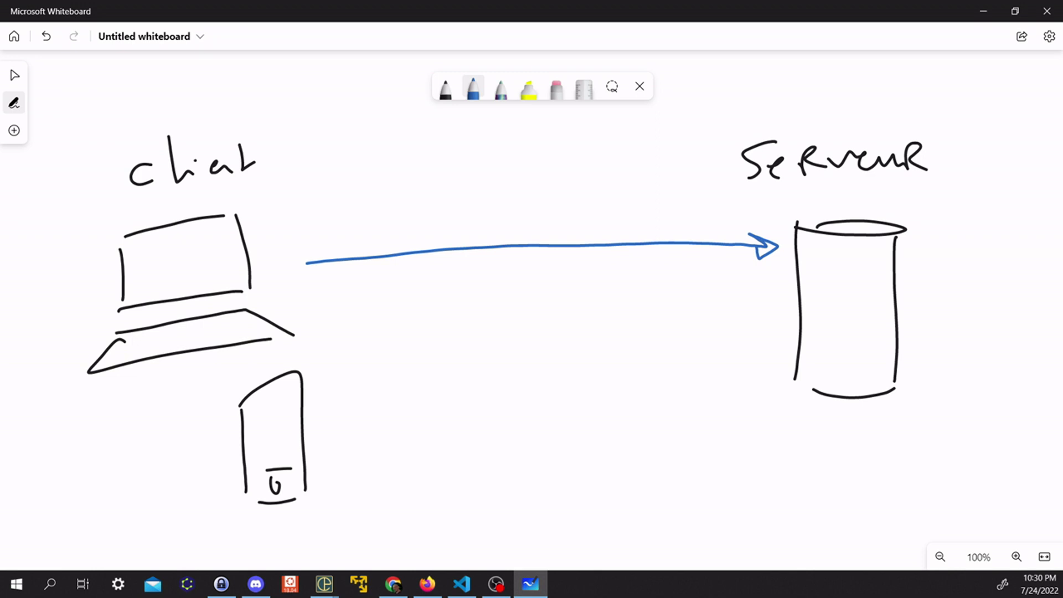
{"action": "mouse_move", "coordinate": [794, 308]}
{"action": "left_mouse_down"}
{"action": "mouse_move", "coordinate": [625, 311]}
{"action": "mouse_move", "coordinate": [347, 331]}
{"action": "mouse_move", "coordinate": [344, 341]}
{"action": "mouse_move", "coordinate": [330, 331]}
{"action": "mouse_move", "coordinate": [357, 346]}
{"action": "left_mouse_up"}
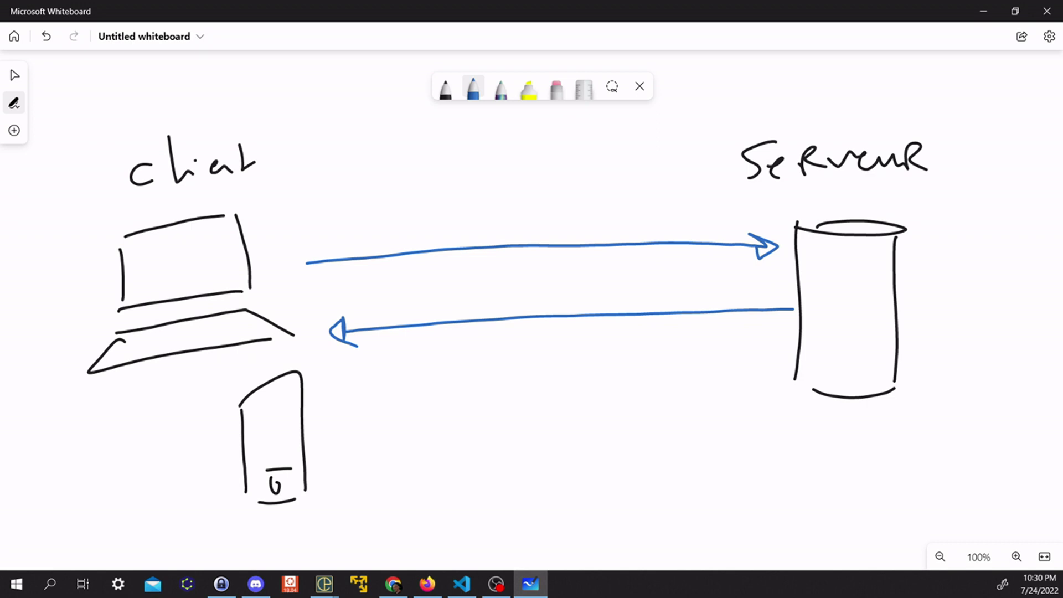
Label the upper arrow 'dmd/Request' and the lower arrow 'Response'
{"action": "mouse_move", "coordinate": [507, 189]}
{"action": "left_mouse_down"}
{"action": "mouse_move", "coordinate": [528, 227]}
{"action": "mouse_move", "coordinate": [584, 227]}
{"action": "left_mouse_up"}
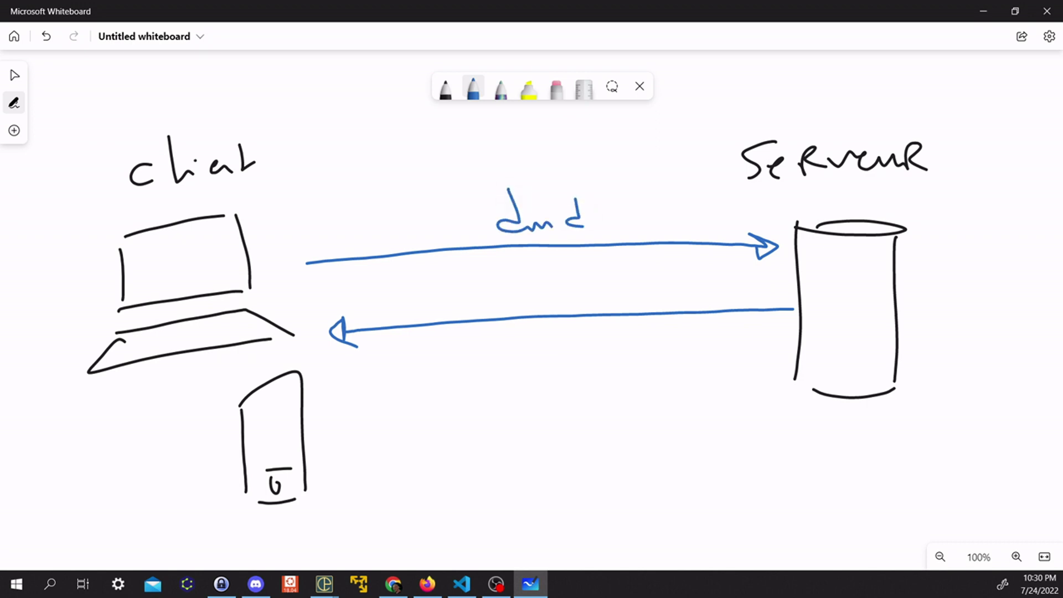
{"action": "mouse_move", "coordinate": [623, 185]}
{"action": "left_mouse_down"}
{"action": "mouse_move", "coordinate": [593, 239]}
{"action": "mouse_move", "coordinate": [670, 215]}
{"action": "mouse_move", "coordinate": [686, 219]}
{"action": "mouse_move", "coordinate": [688, 239]}
{"action": "left_mouse_up"}
{"action": "left_click_drag", "start_coordinate": [691, 213], "coordinate": [712, 218]}
{"action": "mouse_move", "coordinate": [723, 209]}
{"action": "left_mouse_down"}
{"action": "mouse_move", "coordinate": [720, 219]}
{"action": "mouse_move", "coordinate": [745, 208]}
{"action": "left_mouse_up"}
{"action": "mouse_move", "coordinate": [446, 344]}
{"action": "left_mouse_down"}
{"action": "mouse_move", "coordinate": [449, 369]}
{"action": "mouse_move", "coordinate": [505, 353]}
{"action": "mouse_move", "coordinate": [526, 379]}
{"action": "mouse_move", "coordinate": [553, 346]}
{"action": "mouse_move", "coordinate": [568, 350]}
{"action": "left_mouse_up"}
{"action": "mouse_move", "coordinate": [597, 335]}
{"action": "left_mouse_down"}
{"action": "mouse_move", "coordinate": [581, 358]}
{"action": "mouse_move", "coordinate": [626, 352]}
{"action": "left_mouse_up"}
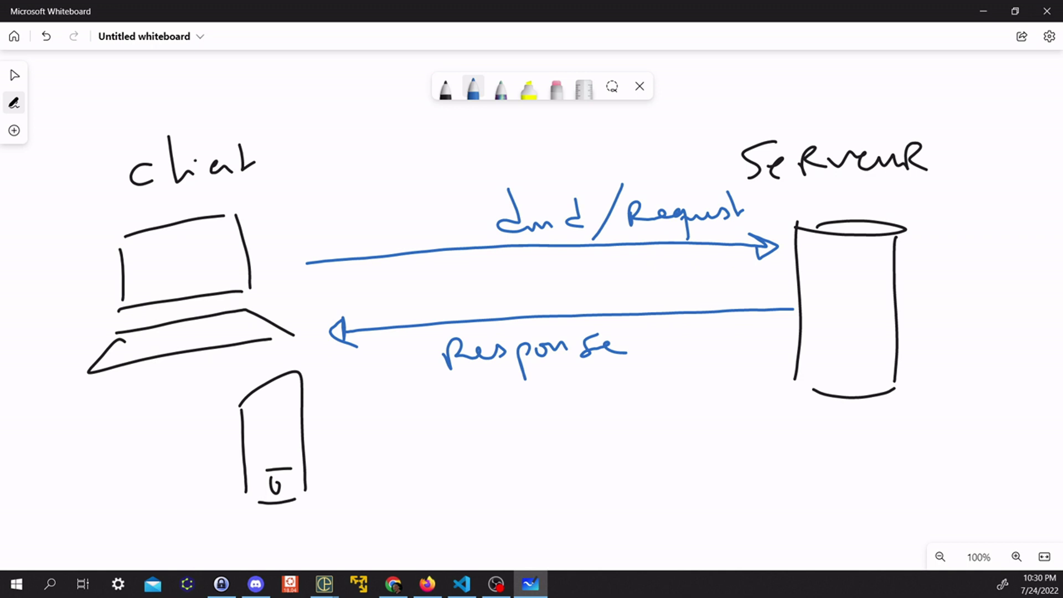
{"action": "left_click", "coordinate": [501, 88]}
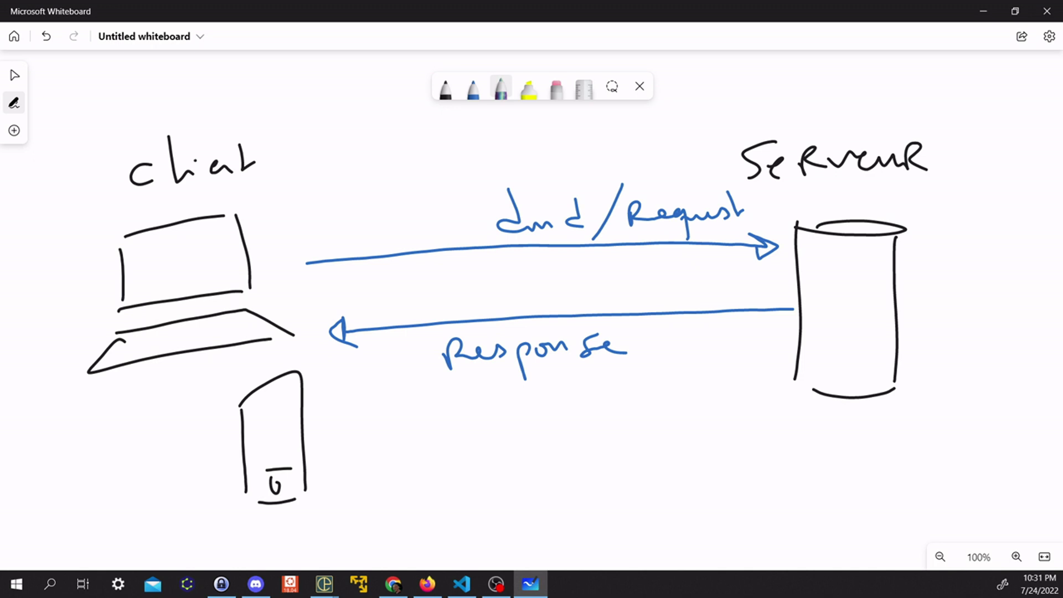
Frame both arrows with a gradient-ink box and write 'NORME' below it
{"action": "mouse_move", "coordinate": [299, 188]}
{"action": "left_mouse_down"}
{"action": "mouse_move", "coordinate": [308, 413]}
{"action": "mouse_move", "coordinate": [349, 190]}
{"action": "mouse_move", "coordinate": [792, 172]}
{"action": "mouse_move", "coordinate": [793, 399]}
{"action": "mouse_move", "coordinate": [314, 427]}
{"action": "left_mouse_up"}
{"action": "mouse_move", "coordinate": [416, 464]}
{"action": "left_mouse_down"}
{"action": "mouse_move", "coordinate": [420, 446]}
{"action": "mouse_move", "coordinate": [451, 470]}
{"action": "mouse_move", "coordinate": [453, 437]}
{"action": "mouse_move", "coordinate": [471, 456]}
{"action": "mouse_move", "coordinate": [556, 470]}
{"action": "mouse_move", "coordinate": [578, 442]}
{"action": "mouse_move", "coordinate": [588, 460]}
{"action": "left_mouse_up"}
{"action": "left_click", "coordinate": [497, 456]}
{"action": "left_click_drag", "start_coordinate": [565, 474], "coordinate": [601, 476]}
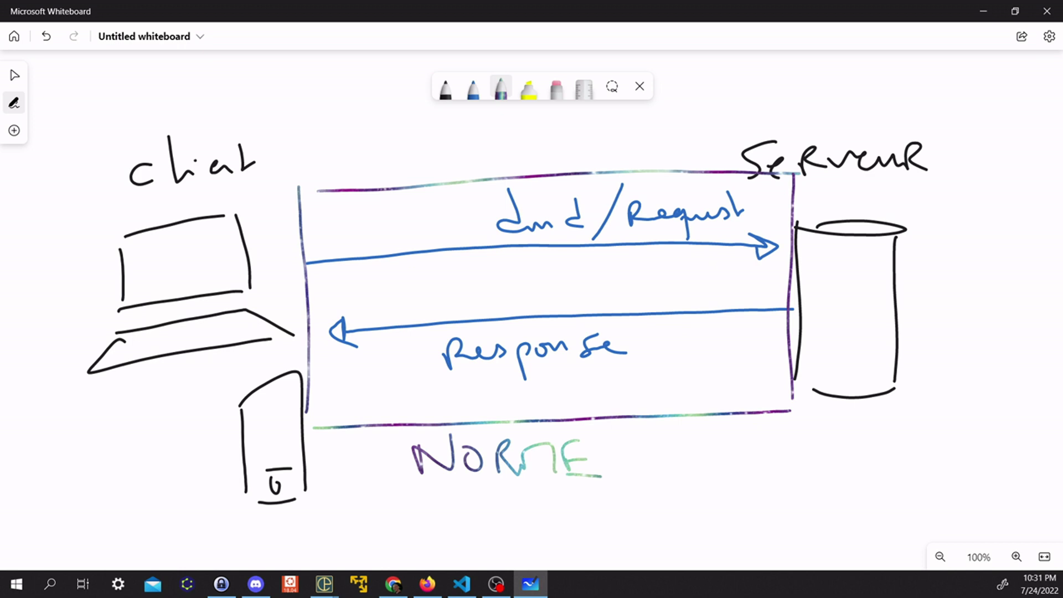
Write 'TCP/HTTPS' beside NORME, cross out the boxed S and SSL note, underline HTTP
{"action": "mouse_move", "coordinate": [640, 478]}
{"action": "left_mouse_down"}
{"action": "mouse_move", "coordinate": [648, 510]}
{"action": "mouse_move", "coordinate": [665, 484]}
{"action": "mouse_move", "coordinate": [686, 512]}
{"action": "mouse_move", "coordinate": [699, 493]}
{"action": "left_mouse_up"}
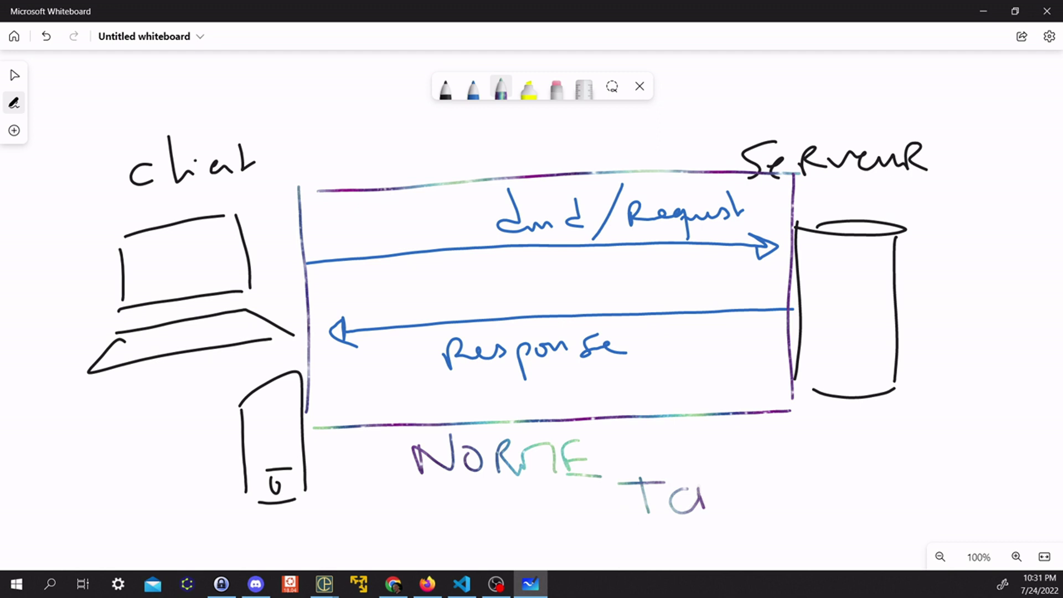
{"action": "mouse_move", "coordinate": [751, 468]}
{"action": "left_mouse_down"}
{"action": "mouse_move", "coordinate": [736, 518]}
{"action": "mouse_move", "coordinate": [781, 508]}
{"action": "mouse_move", "coordinate": [803, 488]}
{"action": "left_mouse_up"}
{"action": "mouse_move", "coordinate": [801, 468]}
{"action": "left_mouse_down"}
{"action": "mouse_move", "coordinate": [801, 506]}
{"action": "mouse_move", "coordinate": [830, 502]}
{"action": "mouse_move", "coordinate": [839, 475]}
{"action": "left_mouse_up"}
{"action": "mouse_move", "coordinate": [856, 477]}
{"action": "left_mouse_down"}
{"action": "mouse_move", "coordinate": [857, 499]}
{"action": "mouse_move", "coordinate": [865, 473]}
{"action": "mouse_move", "coordinate": [880, 484]}
{"action": "left_mouse_up"}
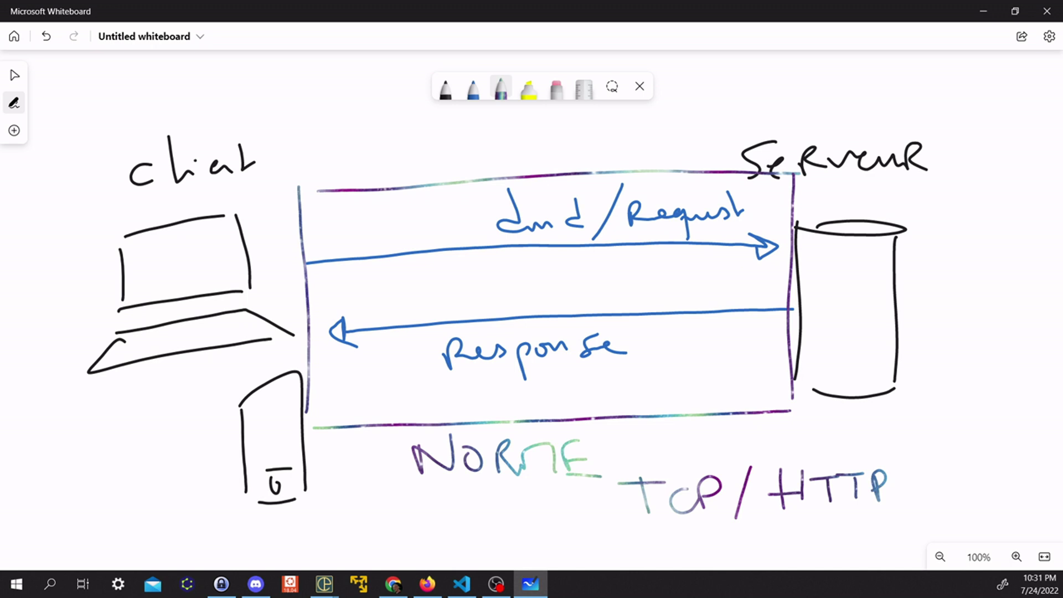
{"action": "left_click_drag", "start_coordinate": [931, 475], "coordinate": [919, 504]}
{"action": "left_click_drag", "start_coordinate": [902, 468], "coordinate": [905, 511]}
{"action": "mouse_move", "coordinate": [904, 468]}
{"action": "left_mouse_down"}
{"action": "mouse_move", "coordinate": [957, 514]}
{"action": "mouse_move", "coordinate": [912, 518]}
{"action": "left_mouse_up"}
{"action": "mouse_move", "coordinate": [946, 423]}
{"action": "left_mouse_down"}
{"action": "mouse_move", "coordinate": [936, 447]}
{"action": "mouse_move", "coordinate": [992, 449]}
{"action": "mouse_move", "coordinate": [958, 451]}
{"action": "left_mouse_up"}
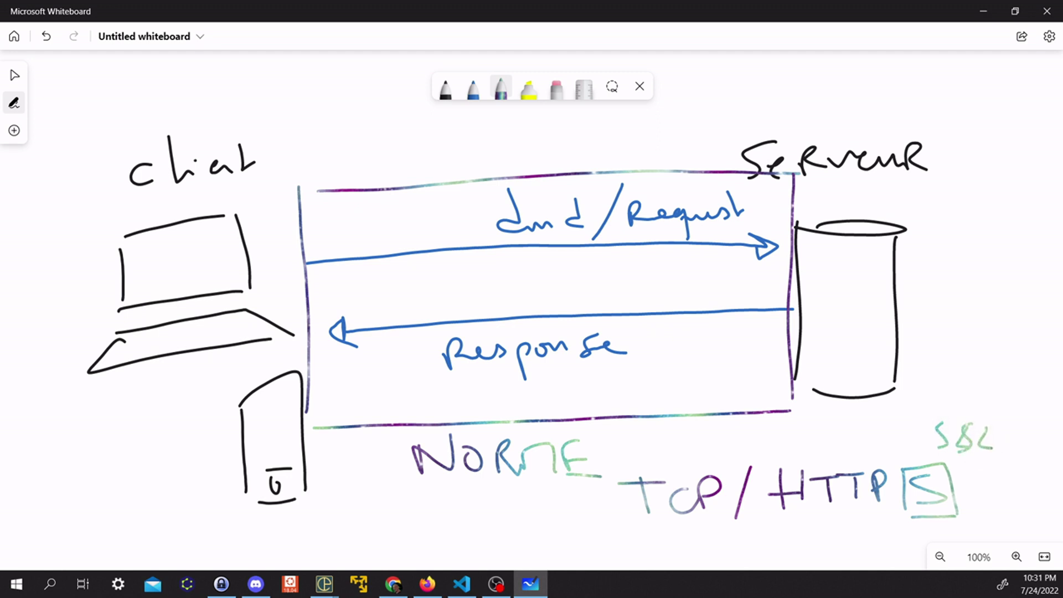
{"action": "left_click_drag", "start_coordinate": [939, 388], "coordinate": [883, 533]}
{"action": "left_click_drag", "start_coordinate": [1005, 413], "coordinate": [908, 515]}
{"action": "left_click_drag", "start_coordinate": [937, 398], "coordinate": [956, 515]}
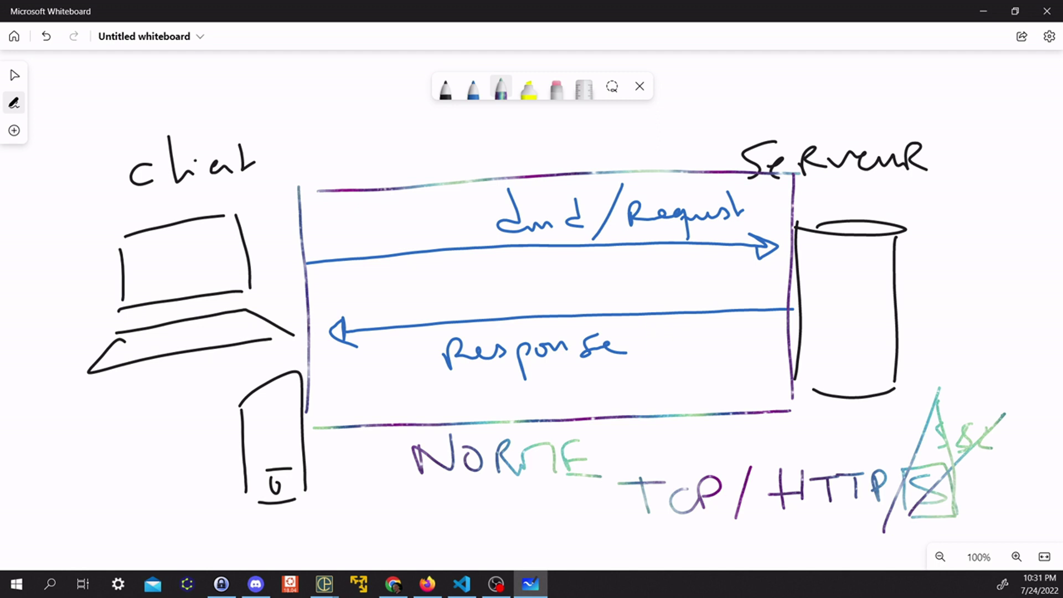
{"action": "left_click_drag", "start_coordinate": [757, 522], "coordinate": [869, 515]}
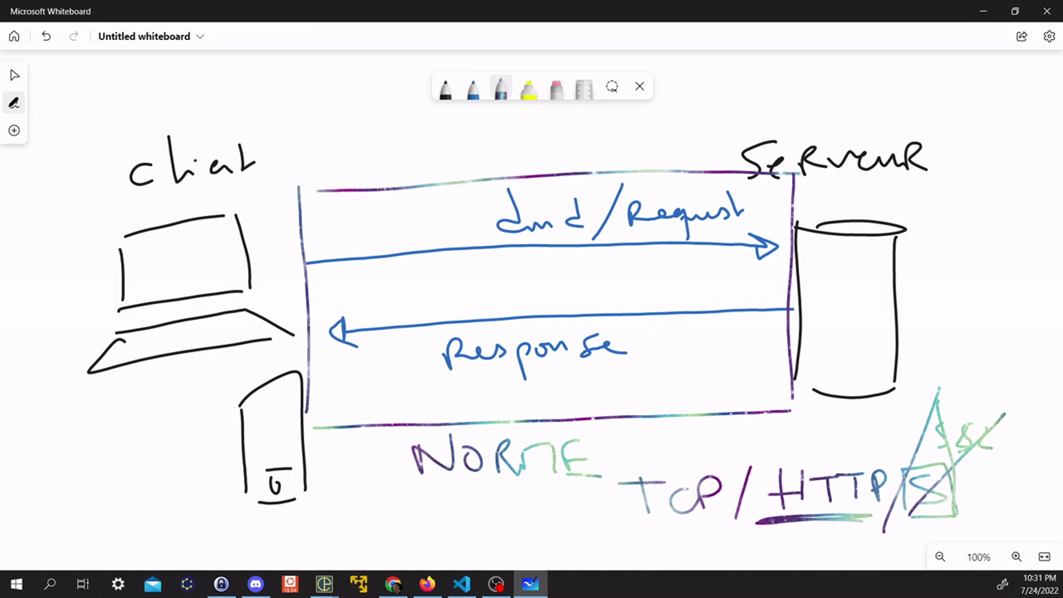
Label the request area 'App' and write 'Http' between the arrows, then return to selecting
{"action": "mouse_move", "coordinate": [334, 252]}
{"action": "left_mouse_down"}
{"action": "mouse_move", "coordinate": [332, 225]}
{"action": "mouse_move", "coordinate": [376, 252]}
{"action": "mouse_move", "coordinate": [401, 216]}
{"action": "mouse_move", "coordinate": [426, 224]}
{"action": "left_mouse_up"}
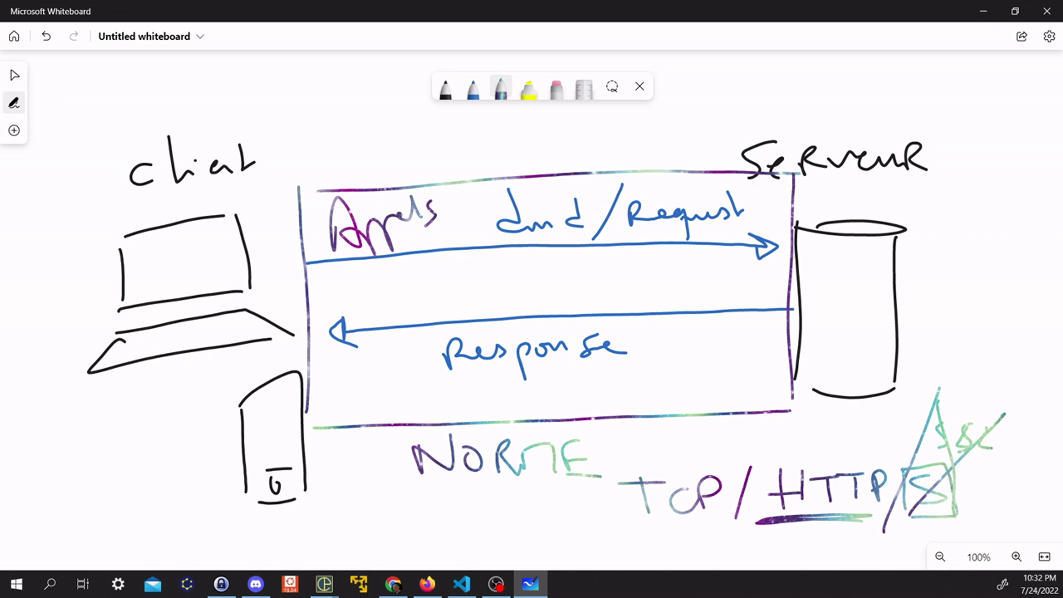
{"action": "mouse_move", "coordinate": [532, 264]}
{"action": "left_mouse_down"}
{"action": "mouse_move", "coordinate": [530, 292]}
{"action": "mouse_move", "coordinate": [537, 284]}
{"action": "left_mouse_up"}
{"action": "mouse_move", "coordinate": [537, 288]}
{"action": "left_mouse_down"}
{"action": "mouse_move", "coordinate": [557, 272]}
{"action": "mouse_move", "coordinate": [576, 296]}
{"action": "mouse_move", "coordinate": [587, 290]}
{"action": "left_mouse_up"}
{"action": "left_click_drag", "start_coordinate": [582, 285], "coordinate": [610, 283]}
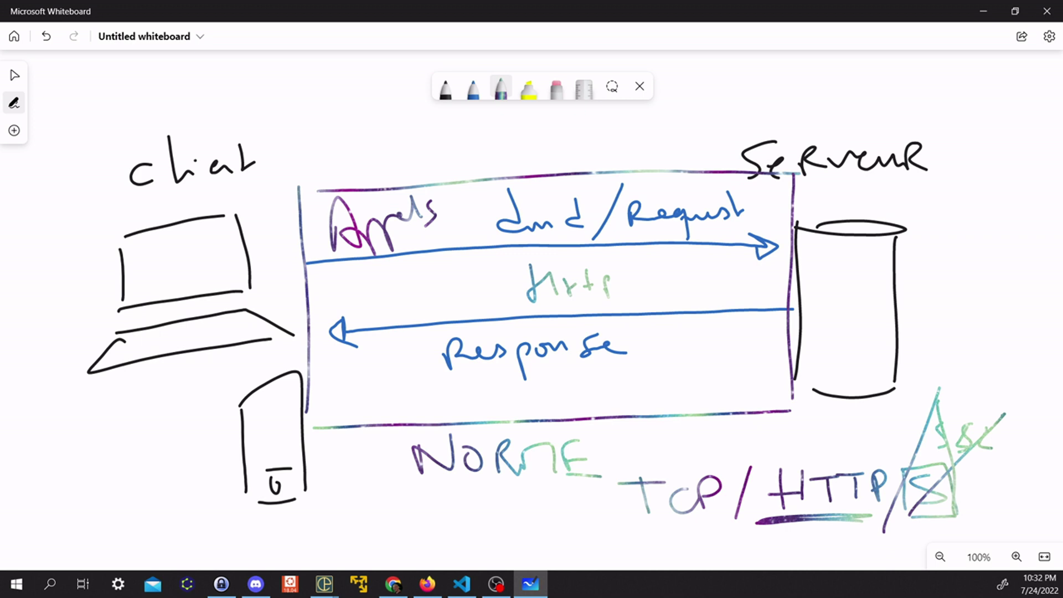
{"action": "left_click", "coordinate": [14, 74]}
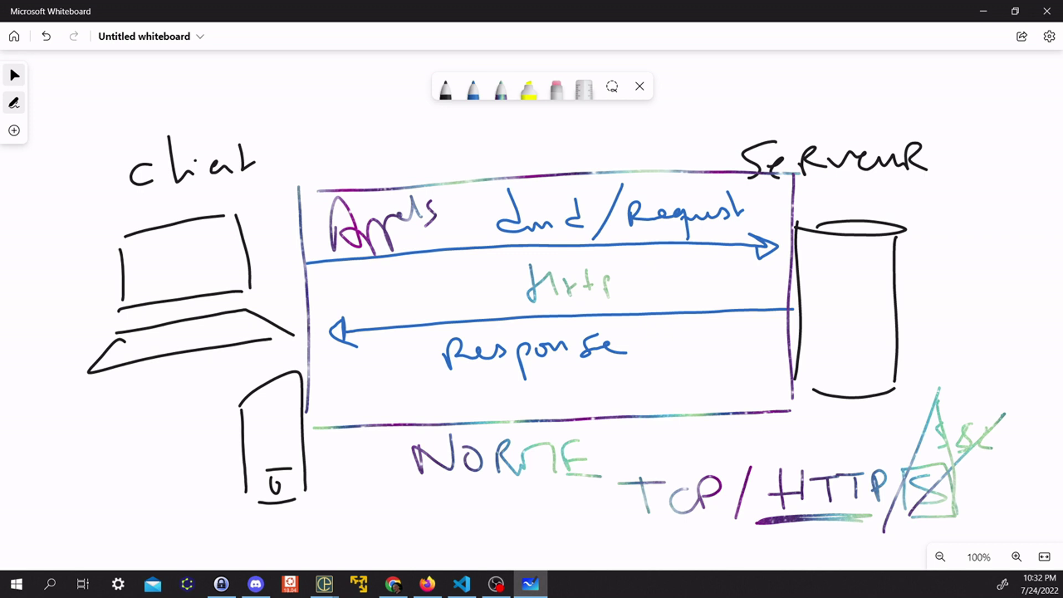
Below the first sketch, draw a circled C for the client and a circled S for the server in black ink
{"action": "scroll", "coordinate": [532, 305], "scroll_direction": "down", "scroll_amount": 5}
{"action": "scroll", "coordinate": [531, 305], "scroll_direction": "down", "scroll_amount": 5}
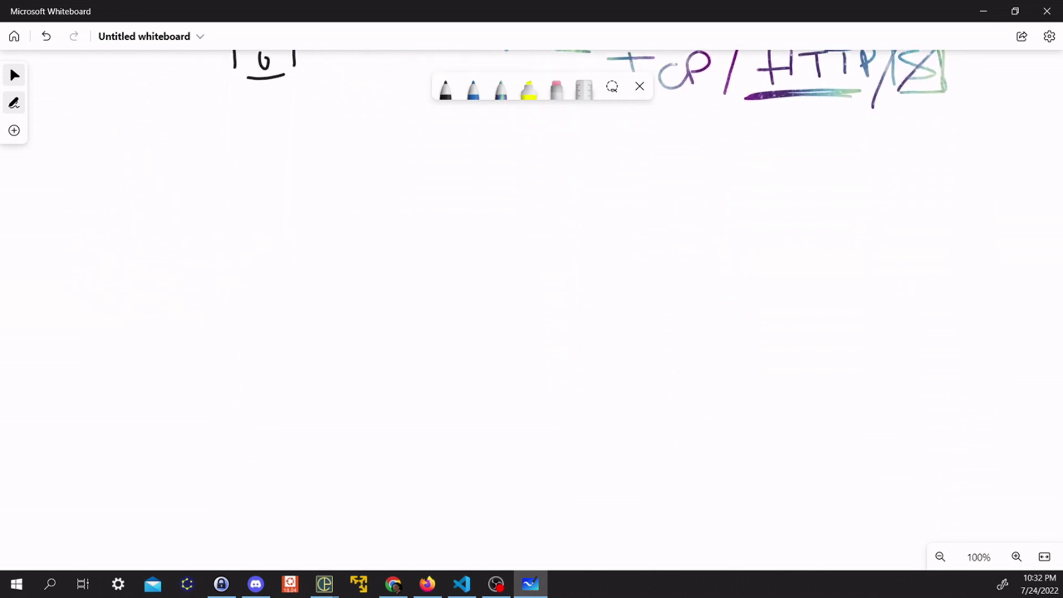
{"action": "left_click", "coordinate": [445, 88]}
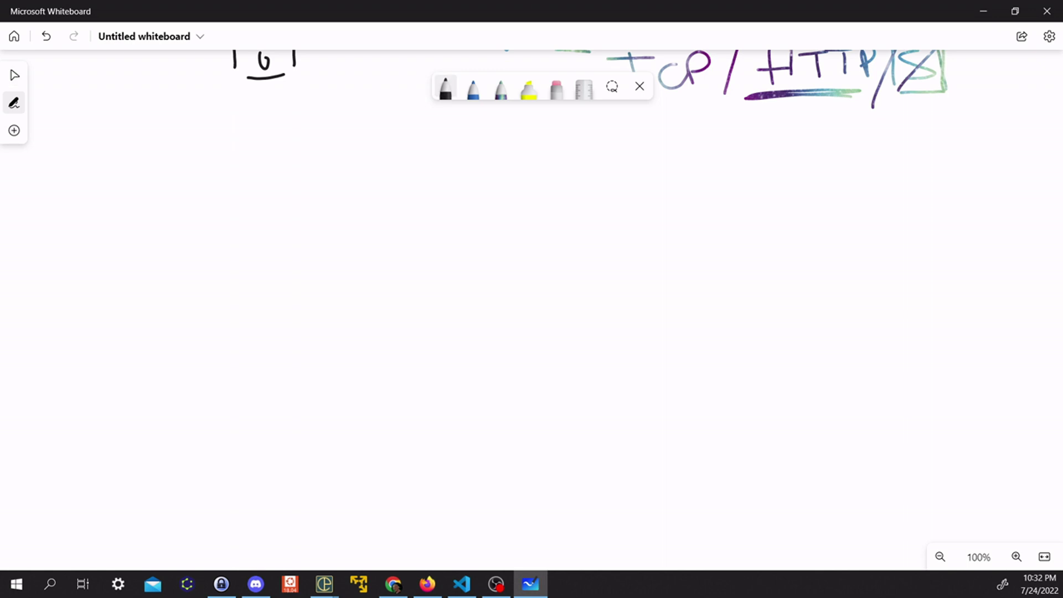
{"action": "mouse_move", "coordinate": [164, 110]}
{"action": "left_mouse_down"}
{"action": "mouse_move", "coordinate": [145, 125]}
{"action": "mouse_move", "coordinate": [168, 145]}
{"action": "left_mouse_up"}
{"action": "left_click_drag", "start_coordinate": [842, 140], "coordinate": [832, 169]}
{"action": "left_click_drag", "start_coordinate": [836, 126], "coordinate": [847, 133]}
{"action": "left_click_drag", "start_coordinate": [152, 100], "coordinate": [150, 106]}
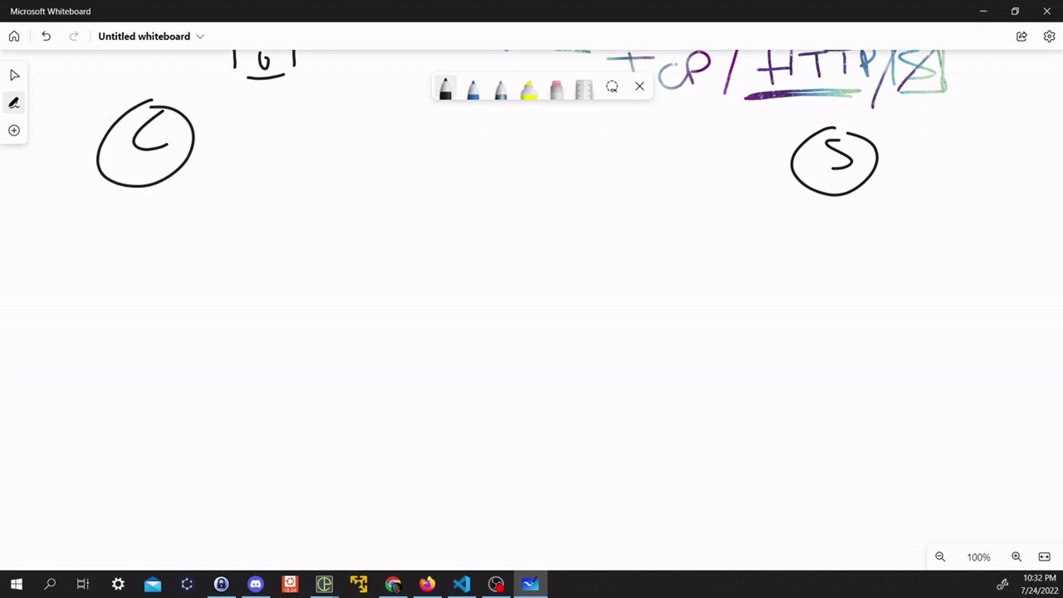
Draw a USER-labelled arrow from C to S and a database cylinder labelled 'USER'
{"action": "mouse_move", "coordinate": [151, 246]}
{"action": "left_mouse_down"}
{"action": "mouse_move", "coordinate": [670, 229]}
{"action": "mouse_move", "coordinate": [672, 243]}
{"action": "left_mouse_up"}
{"action": "mouse_move", "coordinate": [353, 198]}
{"action": "left_mouse_down"}
{"action": "mouse_move", "coordinate": [356, 214]}
{"action": "mouse_move", "coordinate": [380, 224]}
{"action": "mouse_move", "coordinate": [425, 206]}
{"action": "mouse_move", "coordinate": [435, 219]}
{"action": "left_mouse_up"}
{"action": "mouse_move", "coordinate": [440, 192]}
{"action": "left_mouse_down"}
{"action": "mouse_move", "coordinate": [442, 220]}
{"action": "mouse_move", "coordinate": [467, 218]}
{"action": "left_mouse_up"}
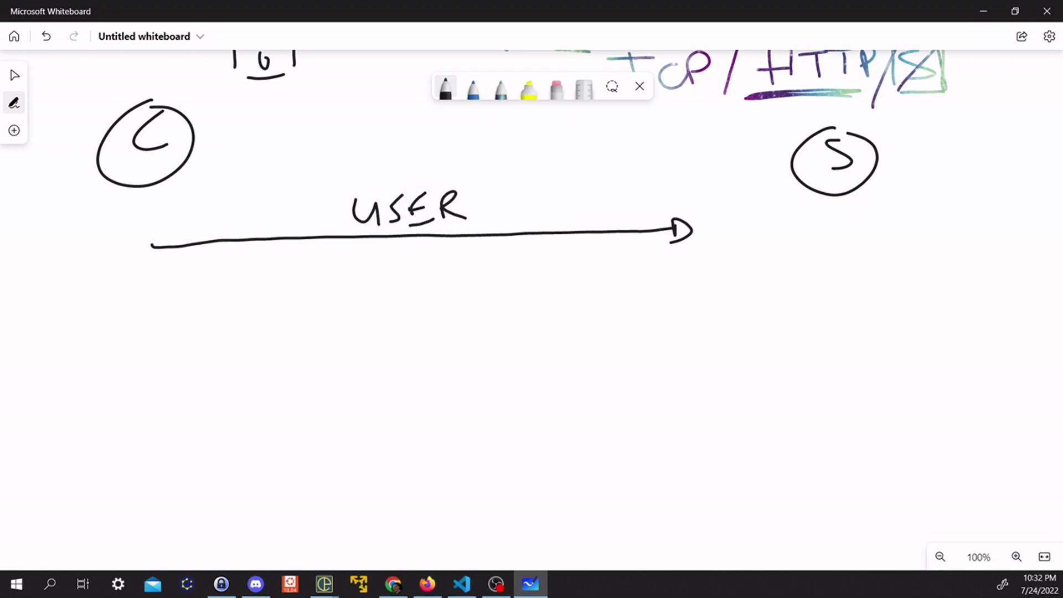
{"action": "mouse_move", "coordinate": [741, 232]}
{"action": "left_mouse_down"}
{"action": "mouse_move", "coordinate": [741, 341]}
{"action": "mouse_move", "coordinate": [802, 233]}
{"action": "mouse_move", "coordinate": [753, 224]}
{"action": "left_mouse_up"}
{"action": "left_click_drag", "start_coordinate": [850, 235], "coordinate": [846, 344]}
{"action": "left_click_drag", "start_coordinate": [799, 353], "coordinate": [846, 345]}
{"action": "mouse_move", "coordinate": [892, 271]}
{"action": "left_mouse_down"}
{"action": "mouse_move", "coordinate": [916, 295]}
{"action": "mouse_move", "coordinate": [968, 291]}
{"action": "mouse_move", "coordinate": [965, 281]}
{"action": "left_mouse_up"}
{"action": "mouse_move", "coordinate": [975, 271]}
{"action": "left_mouse_down"}
{"action": "mouse_move", "coordinate": [976, 288]}
{"action": "mouse_move", "coordinate": [999, 291]}
{"action": "left_mouse_up"}
Extend the arrow label to 'USER/ID', add field dashes and 'iD' by the cylinder, and draw an 'XML' return arrow
{"action": "left_click_drag", "start_coordinate": [504, 187], "coordinate": [483, 224]}
{"action": "mouse_move", "coordinate": [538, 195]}
{"action": "left_mouse_down"}
{"action": "mouse_move", "coordinate": [535, 221]}
{"action": "mouse_move", "coordinate": [550, 194]}
{"action": "left_mouse_up"}
{"action": "left_click_drag", "start_coordinate": [521, 224], "coordinate": [560, 220]}
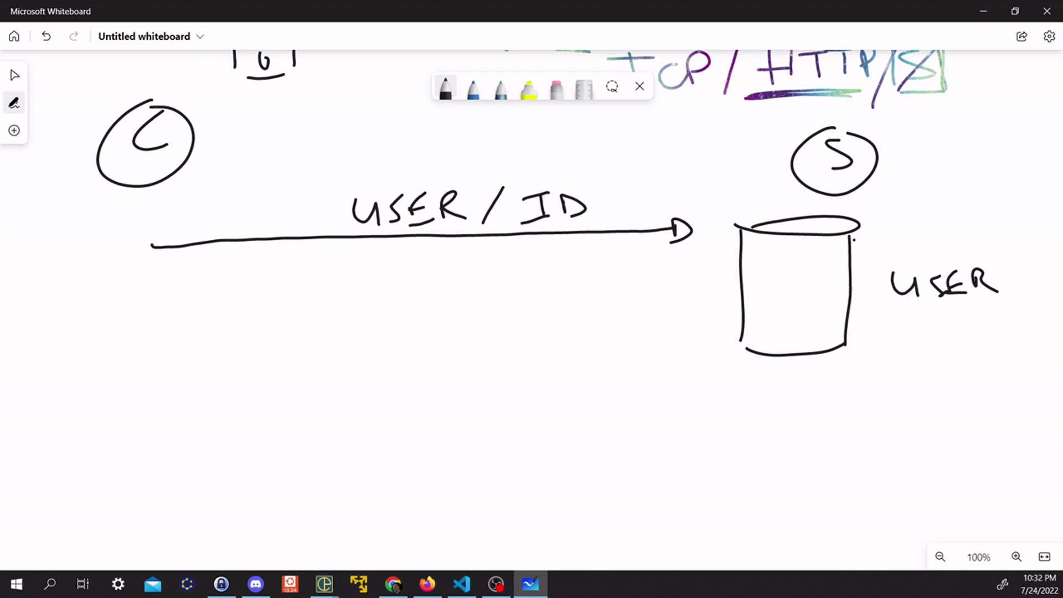
{"action": "left_click_drag", "start_coordinate": [860, 279], "coordinate": [880, 278]}
{"action": "mouse_move", "coordinate": [862, 298]}
{"action": "left_mouse_down"}
{"action": "mouse_move", "coordinate": [884, 296]}
{"action": "mouse_move", "coordinate": [878, 315]}
{"action": "left_mouse_up"}
{"action": "mouse_move", "coordinate": [864, 340]}
{"action": "left_mouse_down"}
{"action": "mouse_move", "coordinate": [875, 339]}
{"action": "mouse_move", "coordinate": [877, 362]}
{"action": "mouse_move", "coordinate": [925, 365]}
{"action": "left_mouse_up"}
{"action": "left_click", "coordinate": [882, 342]}
{"action": "left_click", "coordinate": [905, 332]}
{"action": "mouse_move", "coordinate": [711, 334]}
{"action": "left_mouse_down"}
{"action": "mouse_move", "coordinate": [214, 350]}
{"action": "mouse_move", "coordinate": [206, 368]}
{"action": "left_mouse_up"}
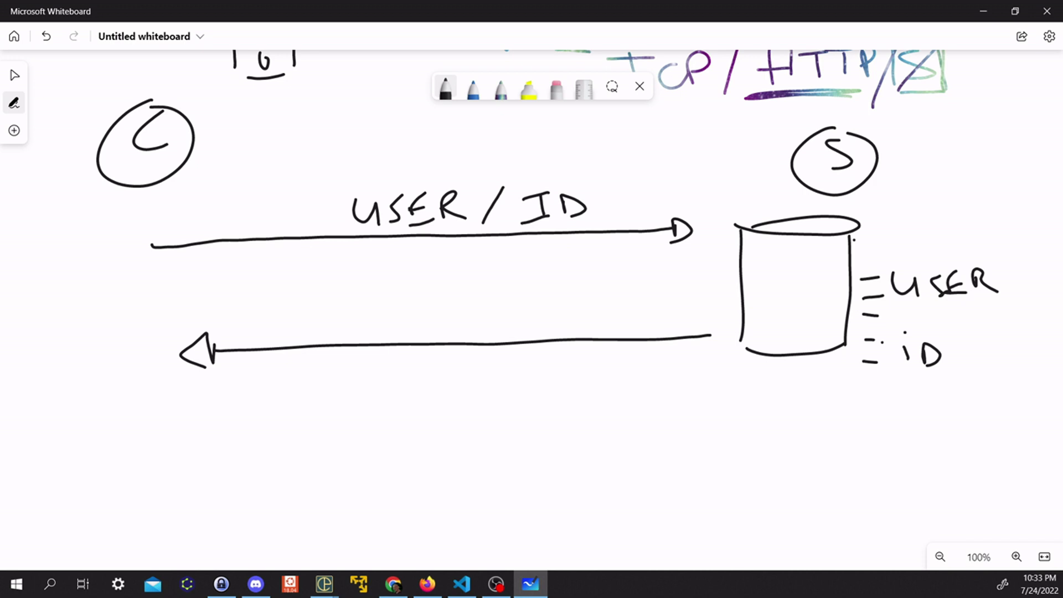
{"action": "mouse_move", "coordinate": [309, 314]}
{"action": "left_mouse_down"}
{"action": "mouse_move", "coordinate": [323, 333]}
{"action": "mouse_move", "coordinate": [311, 333]}
{"action": "mouse_move", "coordinate": [370, 333]}
{"action": "left_mouse_up"}
Cross out XML and HTML on the return arrow and write 'JSON' beside them
{"action": "left_click_drag", "start_coordinate": [307, 352], "coordinate": [371, 298]}
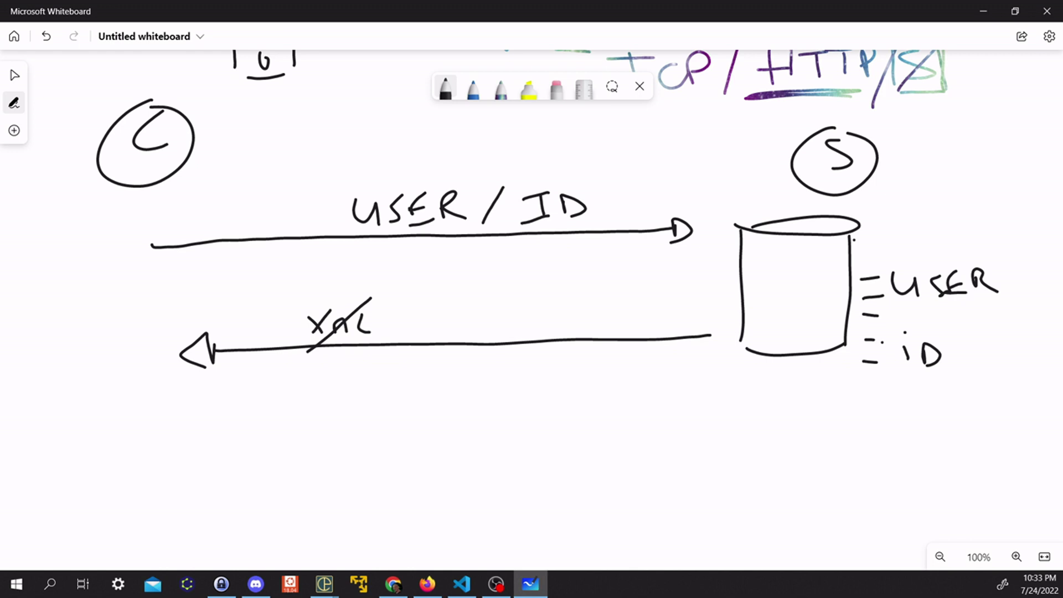
{"action": "mouse_move", "coordinate": [460, 312]}
{"action": "left_mouse_down"}
{"action": "mouse_move", "coordinate": [437, 331]}
{"action": "mouse_move", "coordinate": [463, 312]}
{"action": "mouse_move", "coordinate": [479, 331]}
{"action": "mouse_move", "coordinate": [541, 310]}
{"action": "left_mouse_up"}
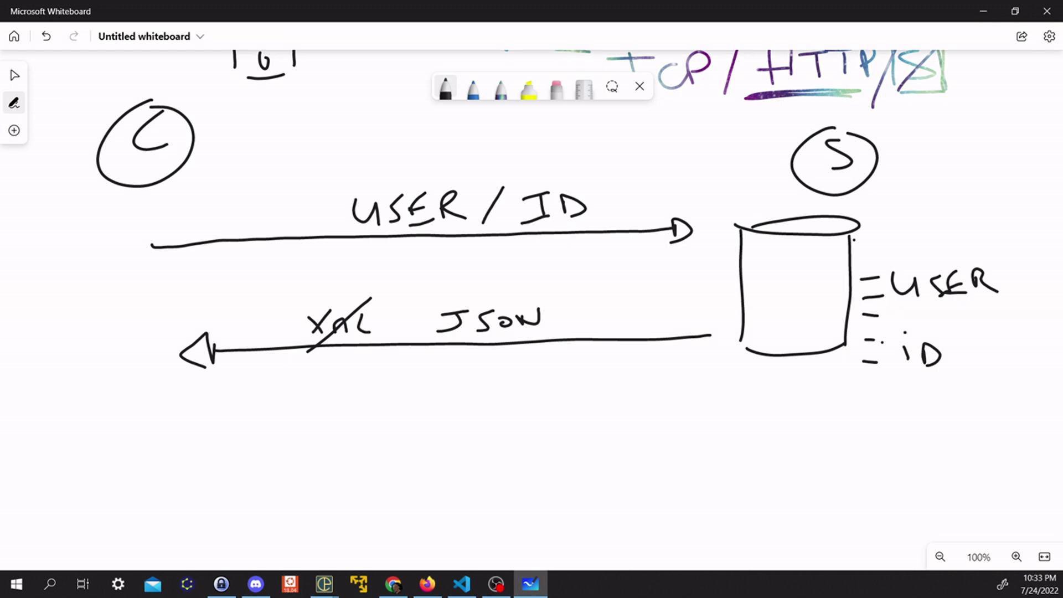
{"action": "mouse_move", "coordinate": [322, 270]}
{"action": "left_mouse_down"}
{"action": "mouse_move", "coordinate": [323, 291]}
{"action": "mouse_move", "coordinate": [336, 288]}
{"action": "left_mouse_up"}
{"action": "mouse_move", "coordinate": [340, 271]}
{"action": "left_mouse_down"}
{"action": "mouse_move", "coordinate": [344, 290]}
{"action": "mouse_move", "coordinate": [365, 271]}
{"action": "left_mouse_up"}
{"action": "mouse_move", "coordinate": [373, 274]}
{"action": "left_mouse_down"}
{"action": "mouse_move", "coordinate": [374, 287]}
{"action": "mouse_move", "coordinate": [408, 285]}
{"action": "left_mouse_up"}
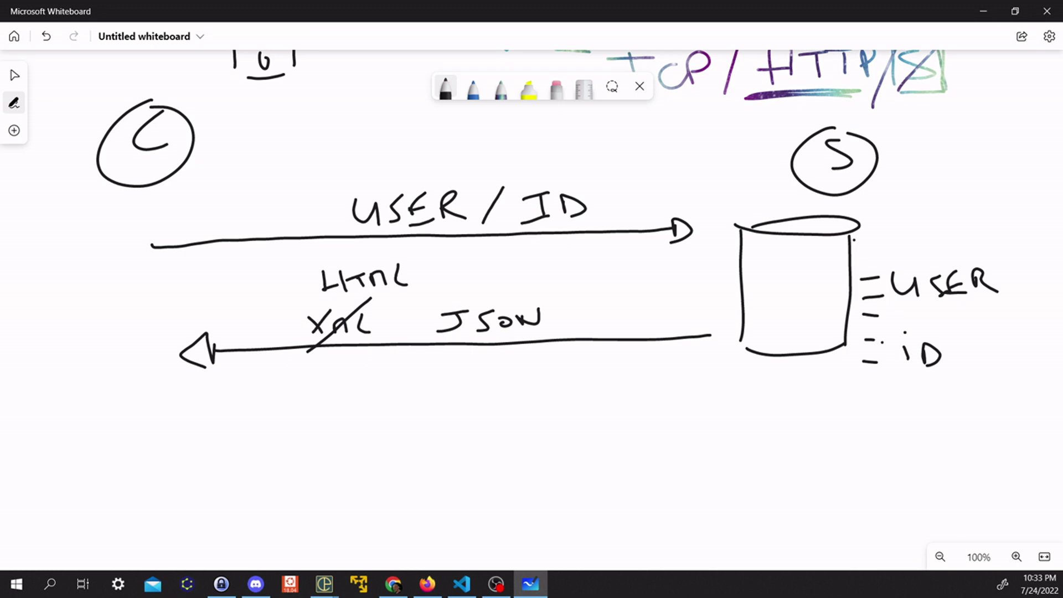
{"action": "left_click_drag", "start_coordinate": [329, 303], "coordinate": [389, 259]}
Draw a box around JSON and underline it
{"action": "left_click_drag", "start_coordinate": [423, 303], "coordinate": [425, 356]}
{"action": "mouse_move", "coordinate": [424, 302]}
{"action": "left_mouse_down"}
{"action": "mouse_move", "coordinate": [553, 283]}
{"action": "mouse_move", "coordinate": [566, 355]}
{"action": "left_mouse_up"}
{"action": "left_click_drag", "start_coordinate": [450, 361], "coordinate": [560, 360]}
{"action": "left_click", "coordinate": [474, 89]}
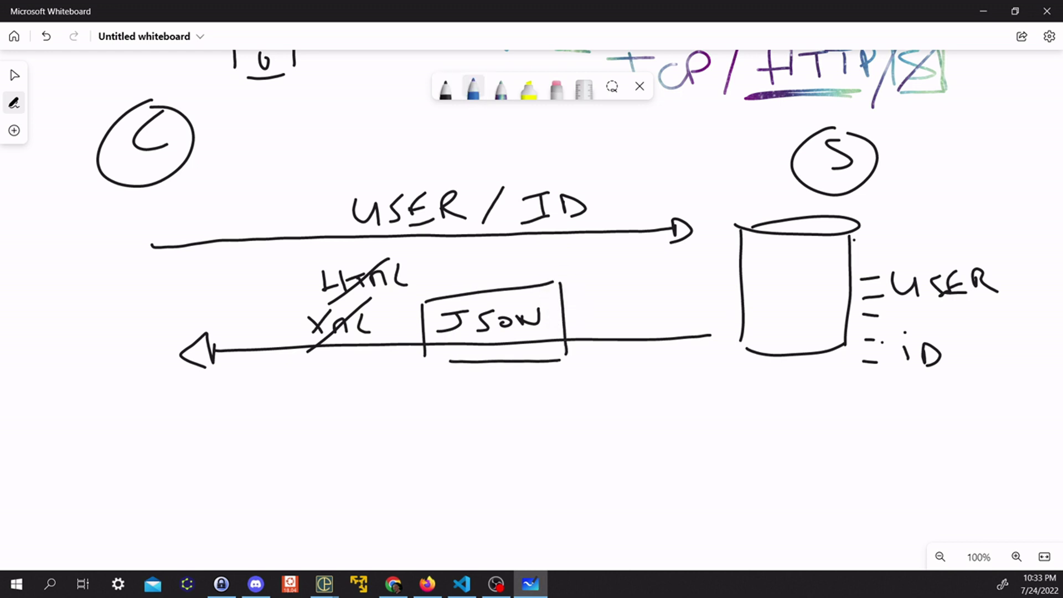
In blue, draw two stacked boxes with placeholder text below the response arrowhead
{"action": "mouse_move", "coordinate": [130, 394]}
{"action": "left_mouse_down"}
{"action": "mouse_move", "coordinate": [144, 391]}
{"action": "mouse_move", "coordinate": [125, 426]}
{"action": "mouse_move", "coordinate": [222, 383]}
{"action": "mouse_move", "coordinate": [231, 422]}
{"action": "left_mouse_up"}
{"action": "left_click_drag", "start_coordinate": [138, 430], "coordinate": [218, 419]}
{"action": "mouse_move", "coordinate": [131, 455]}
{"action": "left_mouse_down"}
{"action": "mouse_move", "coordinate": [132, 475]}
{"action": "mouse_move", "coordinate": [204, 438]}
{"action": "left_mouse_up"}
{"action": "left_click_drag", "start_coordinate": [214, 436], "coordinate": [217, 471]}
{"action": "left_click_drag", "start_coordinate": [134, 481], "coordinate": [201, 471]}
{"action": "left_click_drag", "start_coordinate": [151, 416], "coordinate": [200, 409]}
{"action": "left_click_drag", "start_coordinate": [156, 485], "coordinate": [180, 464]}
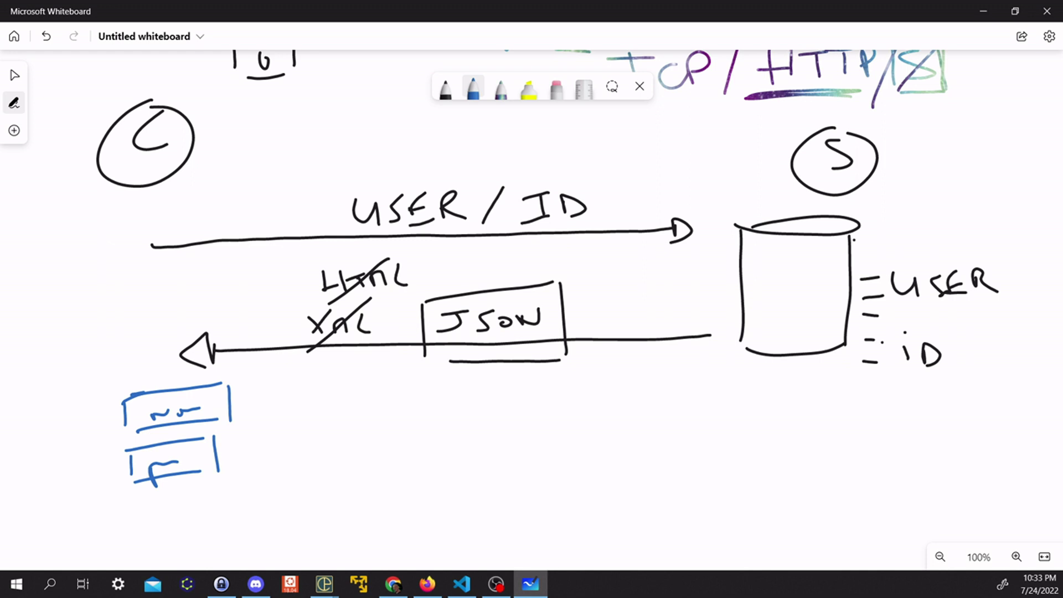
Sketch a JSON block under JSON: curly braces enclosing two key: value lines
{"action": "left_click_drag", "start_coordinate": [525, 370], "coordinate": [530, 423]}
{"action": "left_click_drag", "start_coordinate": [591, 509], "coordinate": [598, 546]}
{"action": "left_click_drag", "start_coordinate": [560, 399], "coordinate": [602, 397]}
{"action": "left_click", "coordinate": [637, 391]}
{"action": "left_click", "coordinate": [637, 399]}
{"action": "left_click", "coordinate": [669, 400]}
{"action": "left_click_drag", "start_coordinate": [667, 399], "coordinate": [726, 398]}
{"action": "mouse_move", "coordinate": [564, 464]}
{"action": "left_mouse_down"}
{"action": "mouse_move", "coordinate": [565, 449]}
{"action": "mouse_move", "coordinate": [586, 451]}
{"action": "left_mouse_up"}
{"action": "left_click", "coordinate": [633, 446]}
{"action": "left_click", "coordinate": [644, 455]}
{"action": "left_click_drag", "start_coordinate": [675, 444], "coordinate": [717, 441]}
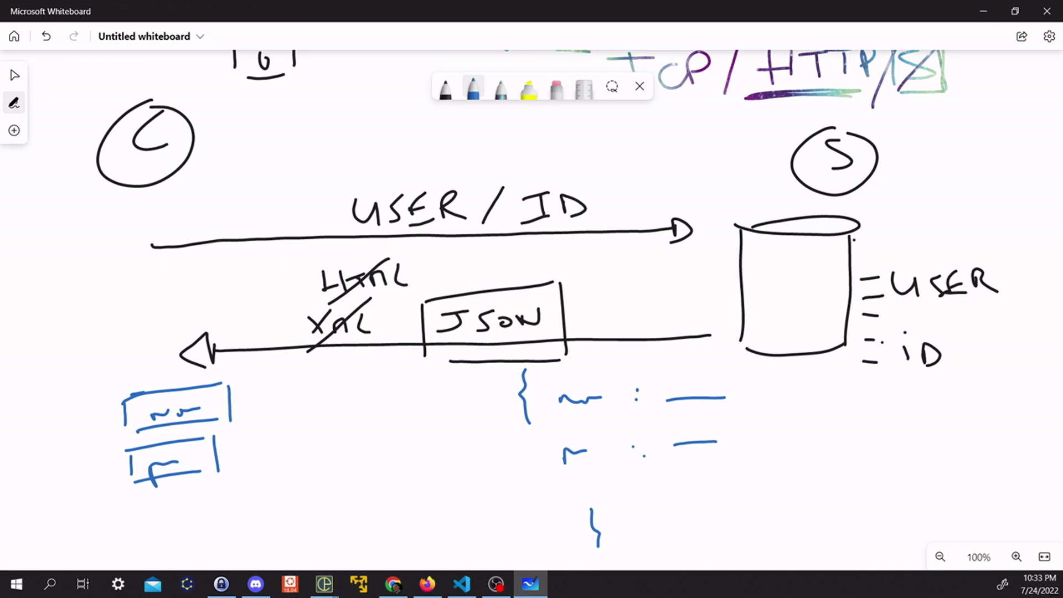
Circle USER and ID on the request arrow, write 'Non' above, and add a circled USER beside JSON
{"action": "mouse_move", "coordinate": [464, 168]}
{"action": "left_mouse_down"}
{"action": "mouse_move", "coordinate": [343, 257]}
{"action": "mouse_move", "coordinate": [441, 180]}
{"action": "left_mouse_up"}
{"action": "mouse_move", "coordinate": [481, 209]}
{"action": "left_mouse_down"}
{"action": "mouse_move", "coordinate": [515, 173]}
{"action": "mouse_move", "coordinate": [498, 236]}
{"action": "mouse_move", "coordinate": [548, 168]}
{"action": "left_mouse_up"}
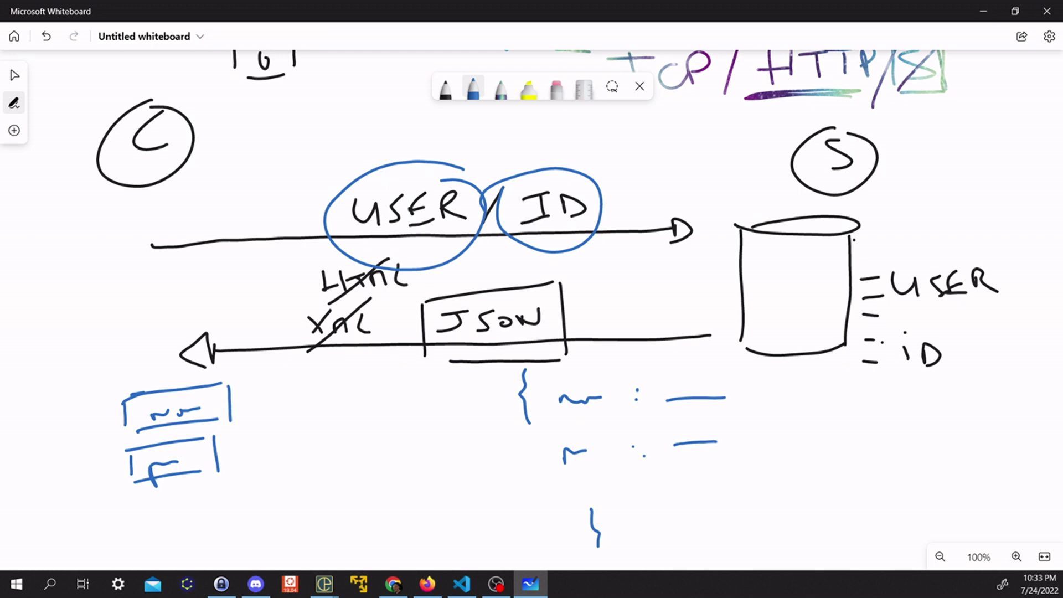
{"action": "mouse_move", "coordinate": [523, 163]}
{"action": "left_mouse_down"}
{"action": "mouse_move", "coordinate": [551, 143]}
{"action": "mouse_move", "coordinate": [611, 159]}
{"action": "left_mouse_up"}
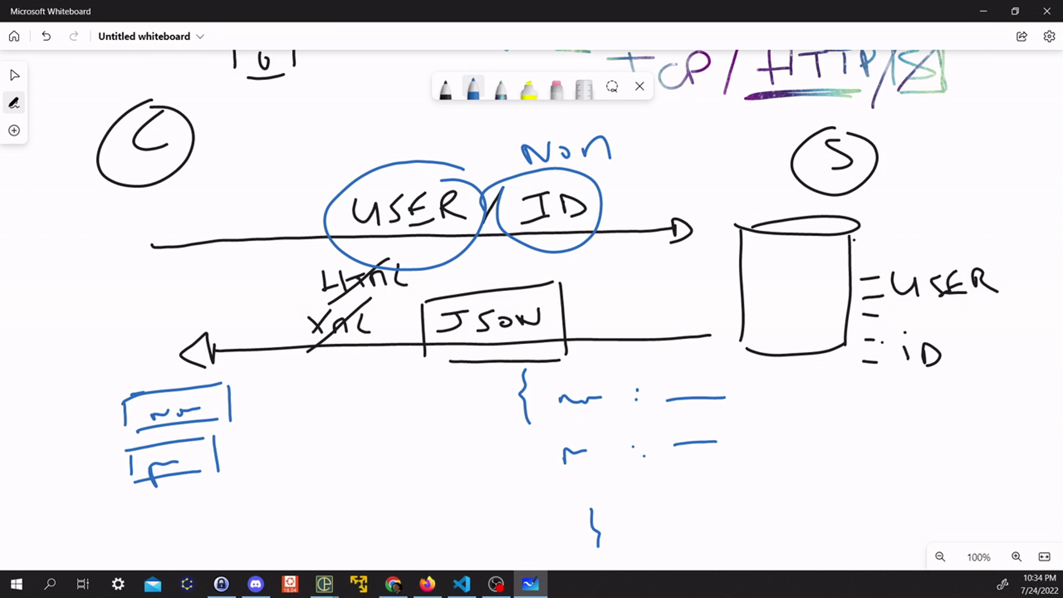
{"action": "mouse_move", "coordinate": [614, 304]}
{"action": "left_mouse_down"}
{"action": "mouse_move", "coordinate": [643, 297]}
{"action": "mouse_move", "coordinate": [646, 331]}
{"action": "left_mouse_up"}
{"action": "mouse_move", "coordinate": [675, 297]}
{"action": "left_mouse_down"}
{"action": "mouse_move", "coordinate": [659, 331]}
{"action": "mouse_move", "coordinate": [680, 322]}
{"action": "left_mouse_up"}
{"action": "mouse_move", "coordinate": [667, 319]}
{"action": "left_mouse_down"}
{"action": "mouse_move", "coordinate": [692, 314]}
{"action": "mouse_move", "coordinate": [691, 331]}
{"action": "left_mouse_up"}
{"action": "mouse_move", "coordinate": [705, 291]}
{"action": "left_mouse_down"}
{"action": "mouse_move", "coordinate": [707, 322]}
{"action": "mouse_move", "coordinate": [725, 324]}
{"action": "mouse_move", "coordinate": [601, 311]}
{"action": "mouse_move", "coordinate": [737, 282]}
{"action": "left_mouse_up"}
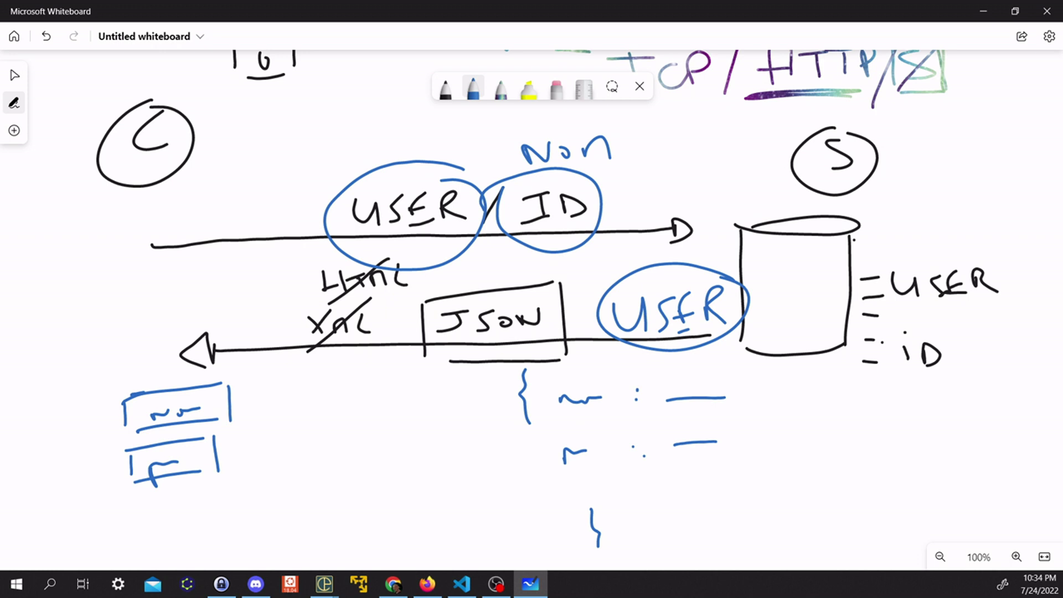
Underline the client C and server S circles, then return to selecting
{"action": "left_click_drag", "start_coordinate": [104, 206], "coordinate": [188, 169]}
{"action": "left_click_drag", "start_coordinate": [784, 190], "coordinate": [873, 192]}
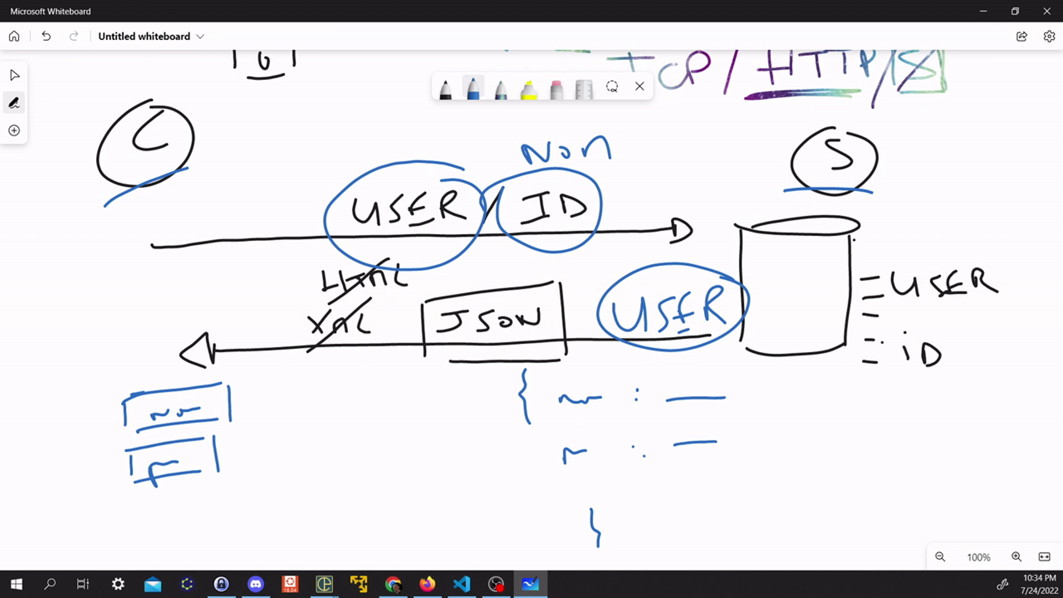
{"action": "left_click", "coordinate": [15, 74]}
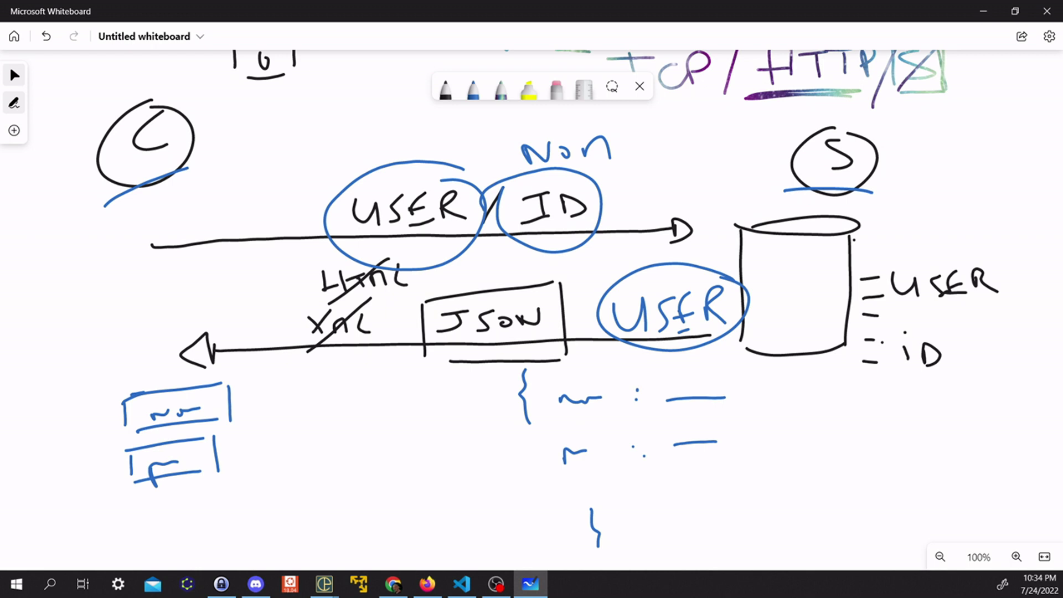
{"action": "scroll", "coordinate": [532, 310], "scroll_direction": "down", "scroll_amount": 3}
In rainbow ink on fresh space, draw circled C and S joined by a request arrow
{"action": "scroll", "coordinate": [532, 310], "scroll_direction": "down", "scroll_amount": 4}
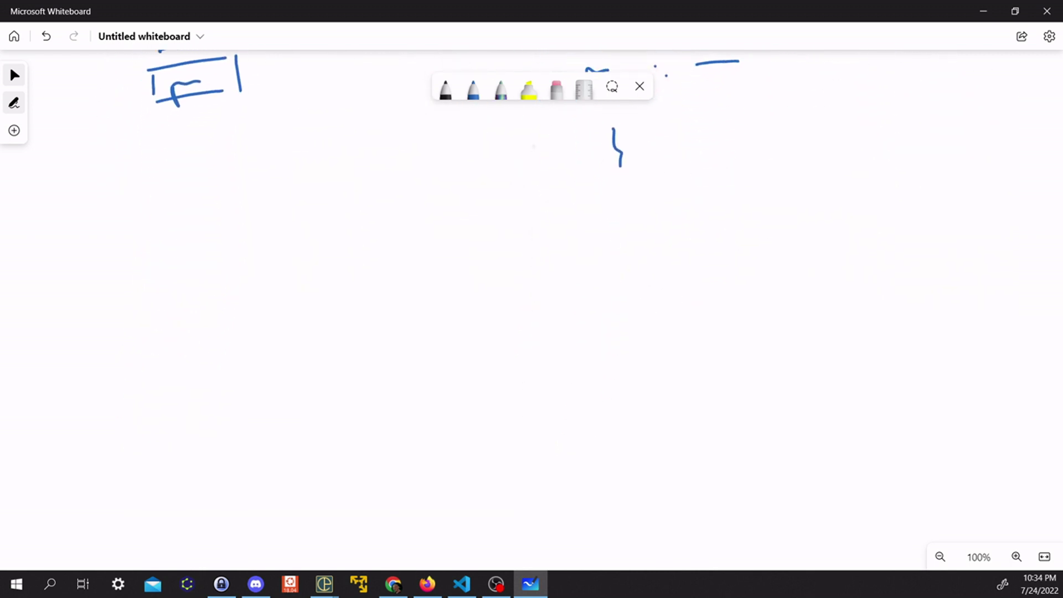
{"action": "left_click", "coordinate": [501, 89]}
{"action": "mouse_move", "coordinate": [165, 166]}
{"action": "left_mouse_down"}
{"action": "mouse_move", "coordinate": [184, 195]}
{"action": "mouse_move", "coordinate": [155, 233]}
{"action": "mouse_move", "coordinate": [158, 165]}
{"action": "left_mouse_up"}
{"action": "mouse_move", "coordinate": [864, 169]}
{"action": "left_mouse_down"}
{"action": "mouse_move", "coordinate": [851, 197]}
{"action": "mouse_move", "coordinate": [817, 207]}
{"action": "mouse_move", "coordinate": [869, 161]}
{"action": "left_mouse_up"}
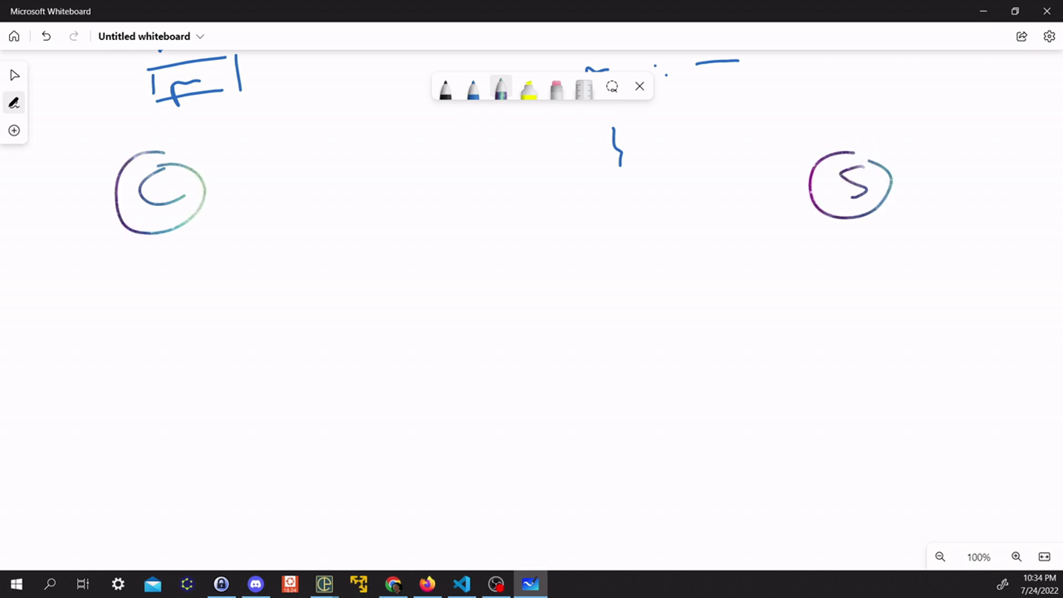
{"action": "mouse_move", "coordinate": [198, 264]}
{"action": "left_mouse_down"}
{"action": "mouse_move", "coordinate": [776, 232]}
{"action": "mouse_move", "coordinate": [762, 254]}
{"action": "left_mouse_up"}
Write 'REQ: USER ?' below the request arrow
{"action": "mouse_move", "coordinate": [344, 286]}
{"action": "left_mouse_down"}
{"action": "mouse_move", "coordinate": [351, 271]}
{"action": "mouse_move", "coordinate": [370, 289]}
{"action": "mouse_move", "coordinate": [381, 277]}
{"action": "mouse_move", "coordinate": [377, 298]}
{"action": "left_mouse_up"}
{"action": "mouse_move", "coordinate": [395, 273]}
{"action": "left_mouse_down"}
{"action": "mouse_move", "coordinate": [410, 272]}
{"action": "mouse_move", "coordinate": [413, 288]}
{"action": "left_mouse_up"}
{"action": "left_click", "coordinate": [439, 281]}
{"action": "left_click", "coordinate": [437, 295]}
{"action": "mouse_move", "coordinate": [495, 270]}
{"action": "left_mouse_down"}
{"action": "mouse_move", "coordinate": [497, 289]}
{"action": "mouse_move", "coordinate": [527, 273]}
{"action": "mouse_move", "coordinate": [537, 296]}
{"action": "mouse_move", "coordinate": [571, 295]}
{"action": "mouse_move", "coordinate": [606, 266]}
{"action": "mouse_move", "coordinate": [611, 289]}
{"action": "left_mouse_up"}
{"action": "left_click_drag", "start_coordinate": [456, 302], "coordinate": [471, 299]}
{"action": "mouse_move", "coordinate": [661, 261]}
{"action": "left_mouse_down"}
{"action": "mouse_move", "coordinate": [673, 267]}
{"action": "mouse_move", "coordinate": [659, 291]}
{"action": "left_mouse_up"}
Add a '_FORMAT' item below USER with two sub-items under it
{"action": "left_click_drag", "start_coordinate": [458, 371], "coordinate": [480, 368]}
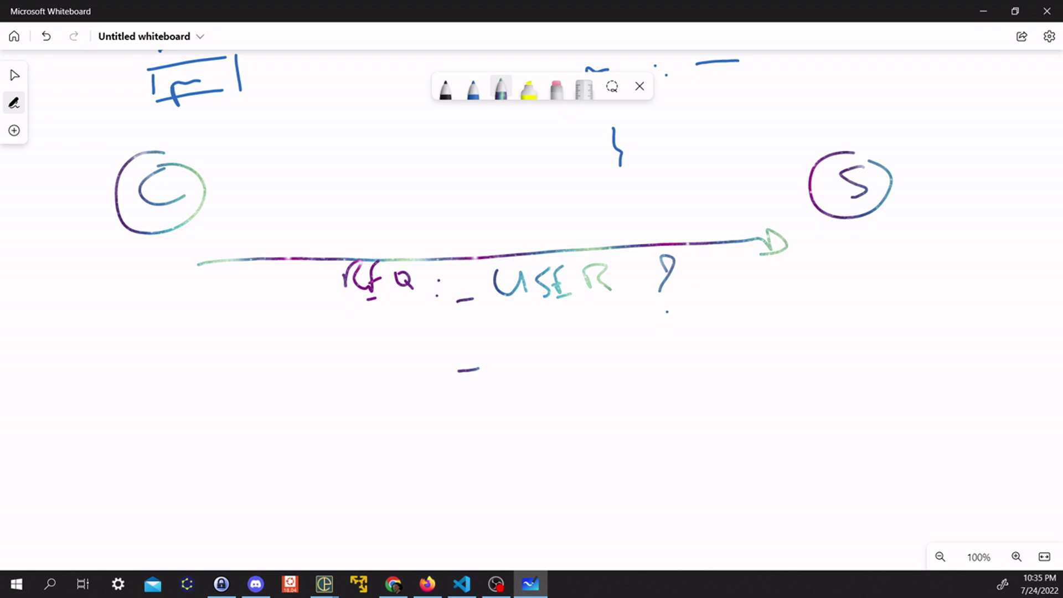
{"action": "mouse_move", "coordinate": [504, 344]}
{"action": "left_mouse_down"}
{"action": "mouse_move", "coordinate": [514, 365]}
{"action": "mouse_move", "coordinate": [504, 346]}
{"action": "left_mouse_up"}
{"action": "left_click_drag", "start_coordinate": [505, 350], "coordinate": [557, 357]}
{"action": "mouse_move", "coordinate": [558, 336]}
{"action": "left_mouse_down"}
{"action": "mouse_move", "coordinate": [577, 357]}
{"action": "mouse_move", "coordinate": [654, 352]}
{"action": "left_mouse_up"}
{"action": "left_click_drag", "start_coordinate": [631, 346], "coordinate": [644, 343]}
{"action": "mouse_move", "coordinate": [671, 340]}
{"action": "left_mouse_down"}
{"action": "mouse_move", "coordinate": [676, 350]}
{"action": "mouse_move", "coordinate": [690, 334]}
{"action": "left_mouse_up"}
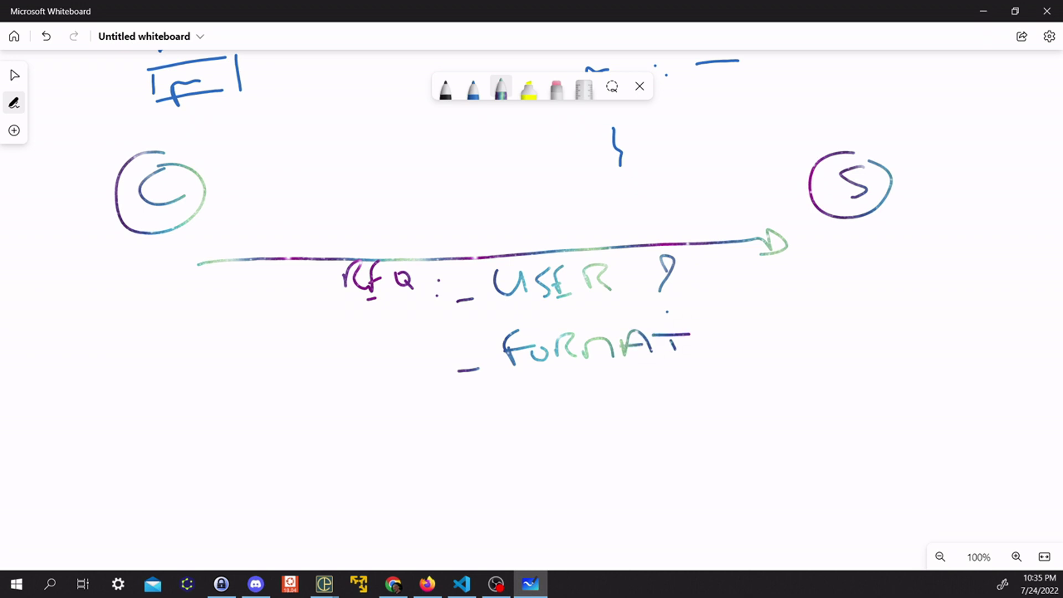
{"action": "mouse_move", "coordinate": [558, 402]}
{"action": "left_mouse_down"}
{"action": "mouse_move", "coordinate": [635, 397]}
{"action": "mouse_move", "coordinate": [543, 412]}
{"action": "left_mouse_up"}
{"action": "mouse_move", "coordinate": [540, 452]}
{"action": "left_mouse_down"}
{"action": "mouse_move", "coordinate": [595, 469]}
{"action": "mouse_move", "coordinate": [618, 449]}
{"action": "mouse_move", "coordinate": [674, 441]}
{"action": "left_mouse_up"}
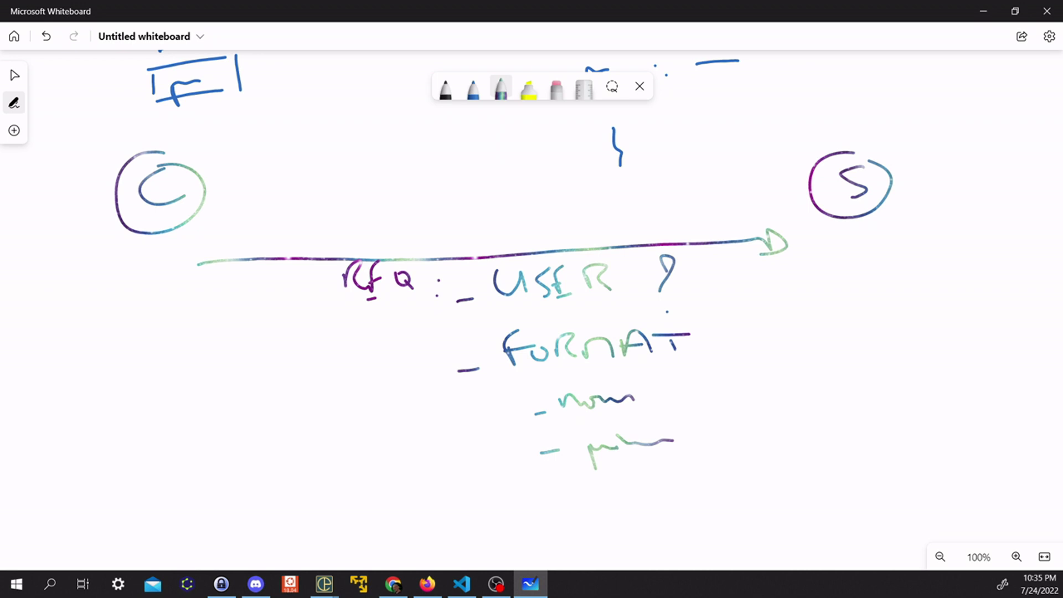
Draw arrows after USER and FORMAT, closing brackets, a return arrow, and circle the sub-items
{"action": "mouse_move", "coordinate": [695, 289]}
{"action": "left_mouse_down"}
{"action": "mouse_move", "coordinate": [829, 281]}
{"action": "mouse_move", "coordinate": [829, 290]}
{"action": "left_mouse_up"}
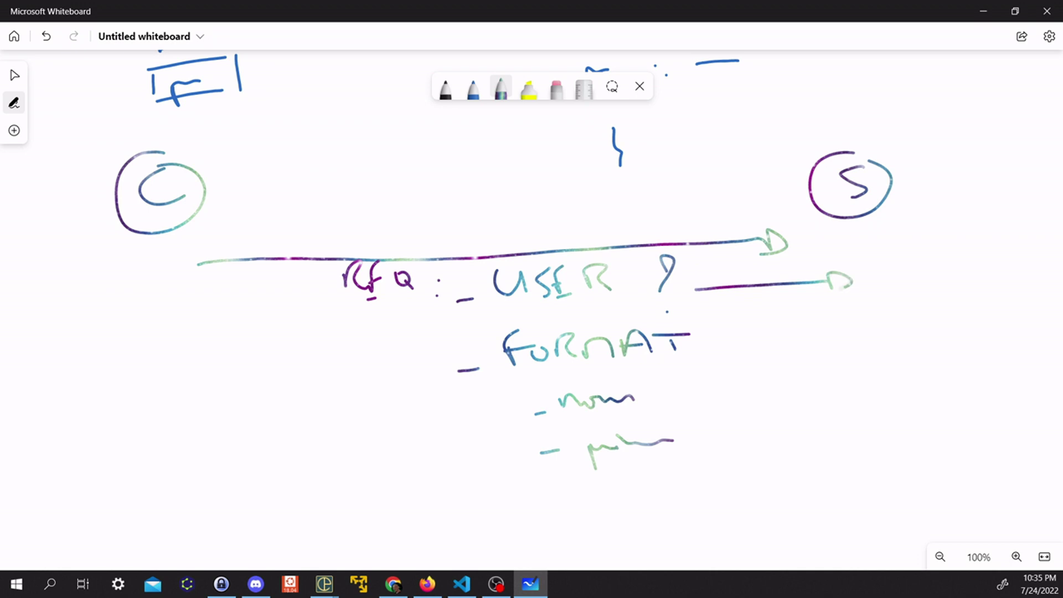
{"action": "mouse_move", "coordinate": [703, 349]}
{"action": "left_mouse_down"}
{"action": "mouse_move", "coordinate": [817, 342]}
{"action": "mouse_move", "coordinate": [857, 368]}
{"action": "left_mouse_up"}
{"action": "left_click_drag", "start_coordinate": [850, 265], "coordinate": [872, 301]}
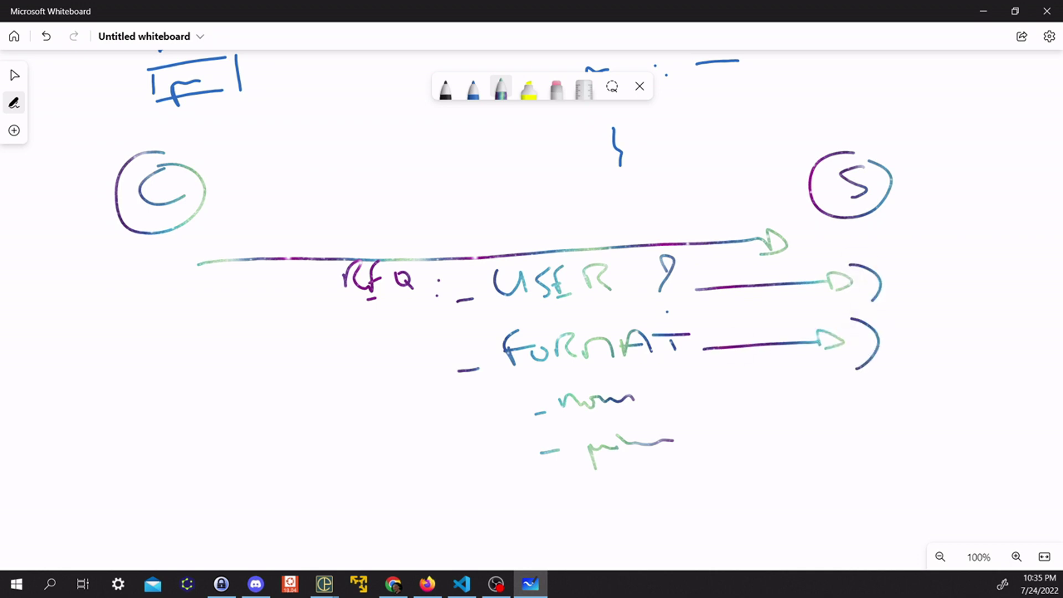
{"action": "mouse_move", "coordinate": [871, 475]}
{"action": "left_mouse_down"}
{"action": "mouse_move", "coordinate": [231, 489]}
{"action": "mouse_move", "coordinate": [239, 507]}
{"action": "left_mouse_up"}
{"action": "mouse_move", "coordinate": [675, 381]}
{"action": "left_mouse_down"}
{"action": "mouse_move", "coordinate": [487, 388]}
{"action": "mouse_move", "coordinate": [719, 398]}
{"action": "mouse_move", "coordinate": [645, 377]}
{"action": "left_mouse_up"}
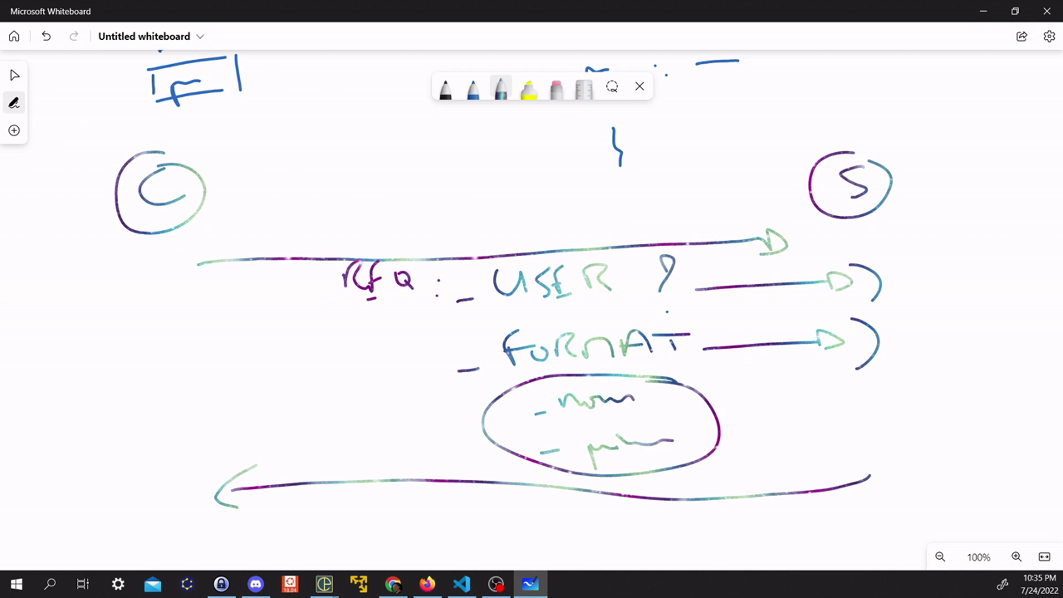
Write HTTP above the request arrow and box the REQ label
{"action": "mouse_move", "coordinate": [448, 169]}
{"action": "left_mouse_down"}
{"action": "mouse_move", "coordinate": [451, 209]}
{"action": "mouse_move", "coordinate": [477, 193]}
{"action": "left_mouse_up"}
{"action": "mouse_move", "coordinate": [488, 164]}
{"action": "left_mouse_down"}
{"action": "mouse_move", "coordinate": [491, 205]}
{"action": "mouse_move", "coordinate": [513, 197]}
{"action": "left_mouse_up"}
{"action": "left_click_drag", "start_coordinate": [494, 176], "coordinate": [541, 175]}
{"action": "mouse_move", "coordinate": [535, 178]}
{"action": "left_mouse_down"}
{"action": "mouse_move", "coordinate": [536, 198]}
{"action": "mouse_move", "coordinate": [553, 180]}
{"action": "left_mouse_up"}
{"action": "left_click_drag", "start_coordinate": [459, 194], "coordinate": [487, 190]}
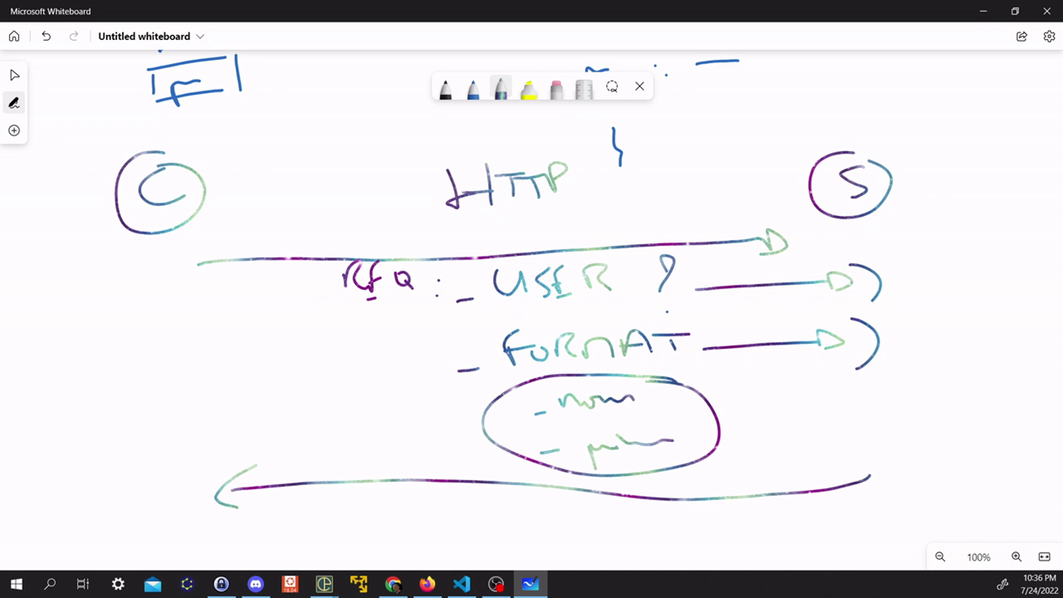
{"action": "mouse_move", "coordinate": [348, 320]}
{"action": "left_mouse_down"}
{"action": "mouse_move", "coordinate": [414, 303]}
{"action": "mouse_move", "coordinate": [401, 318]}
{"action": "left_mouse_up"}
{"action": "mouse_move", "coordinate": [432, 324]}
{"action": "left_mouse_down"}
{"action": "mouse_move", "coordinate": [354, 256]}
{"action": "mouse_move", "coordinate": [313, 310]}
{"action": "mouse_move", "coordinate": [444, 331]}
{"action": "left_mouse_up"}
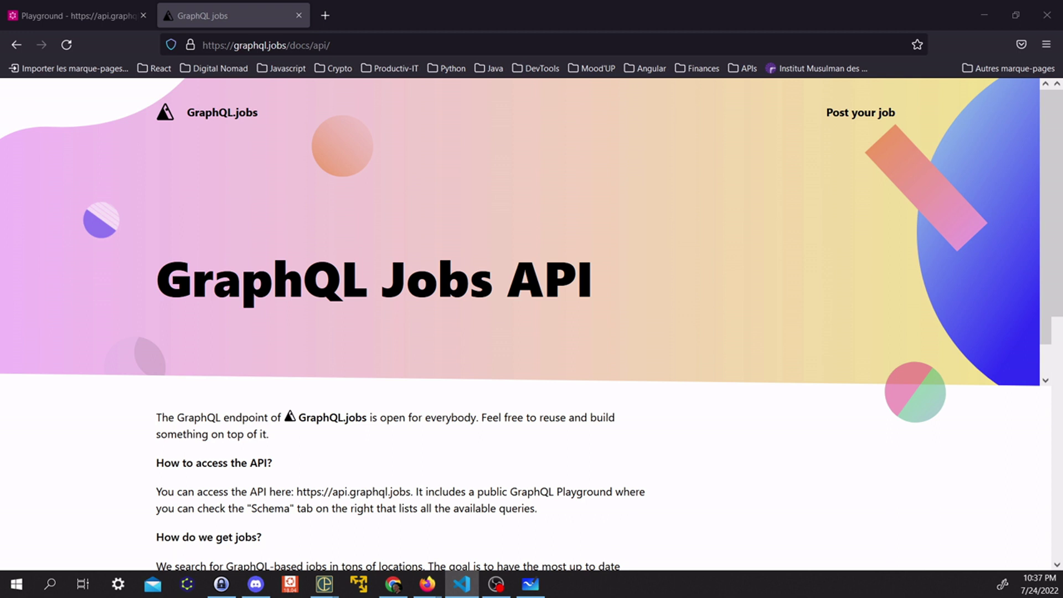
{"action": "scroll", "coordinate": [532, 324], "scroll_direction": "down", "scroll_amount": 1}
{"action": "scroll", "coordinate": [532, 324], "scroll_direction": "down", "scroll_amount": 3}
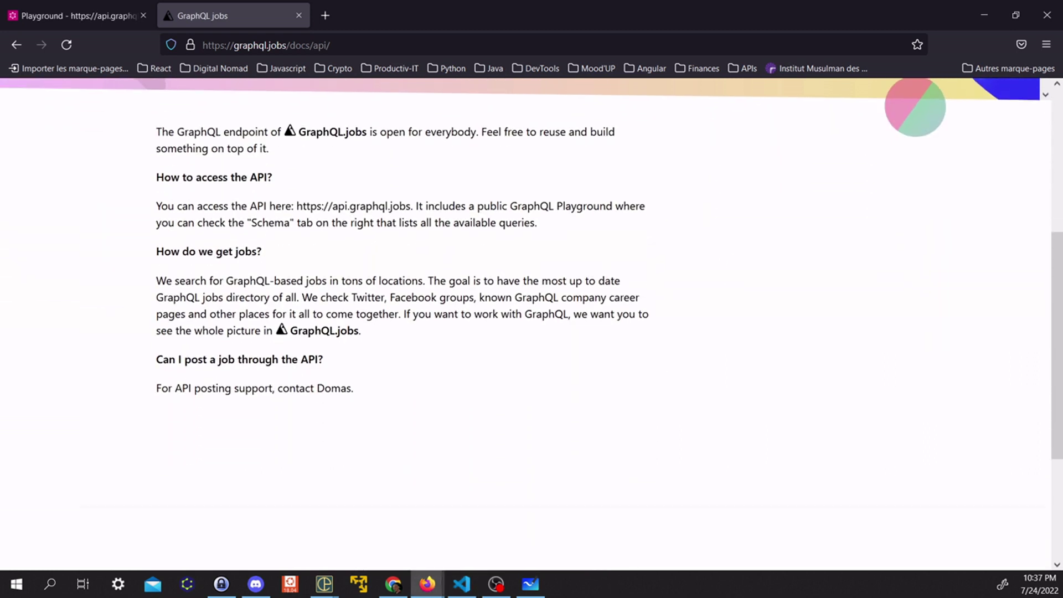
{"action": "scroll", "coordinate": [532, 324], "scroll_direction": "down", "scroll_amount": 1}
{"action": "scroll", "coordinate": [531, 324], "scroll_direction": "down", "scroll_amount": 2}
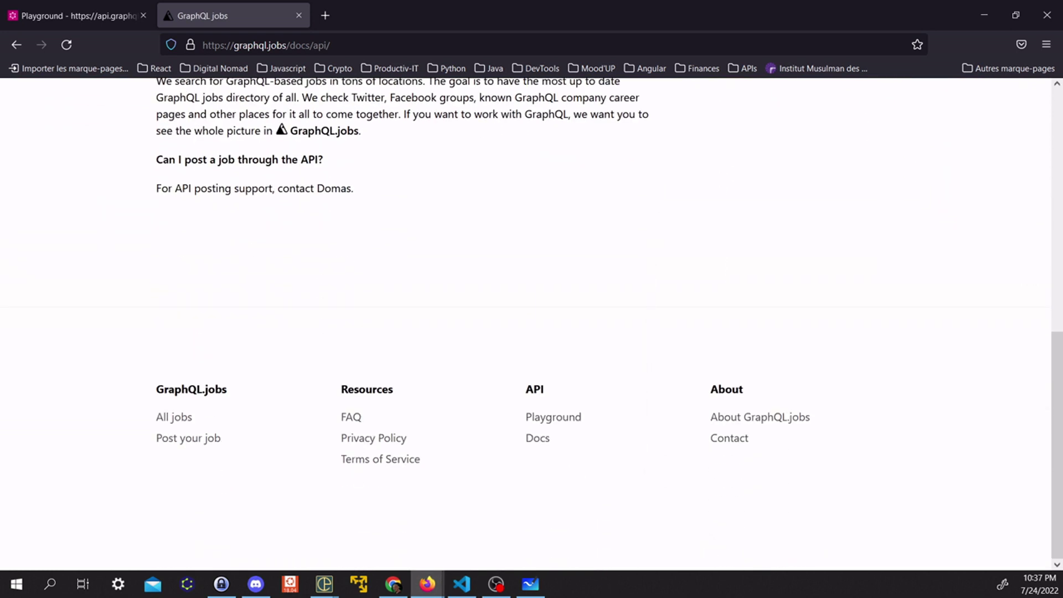
{"action": "scroll", "coordinate": [532, 324], "scroll_direction": "up", "scroll_amount": 5}
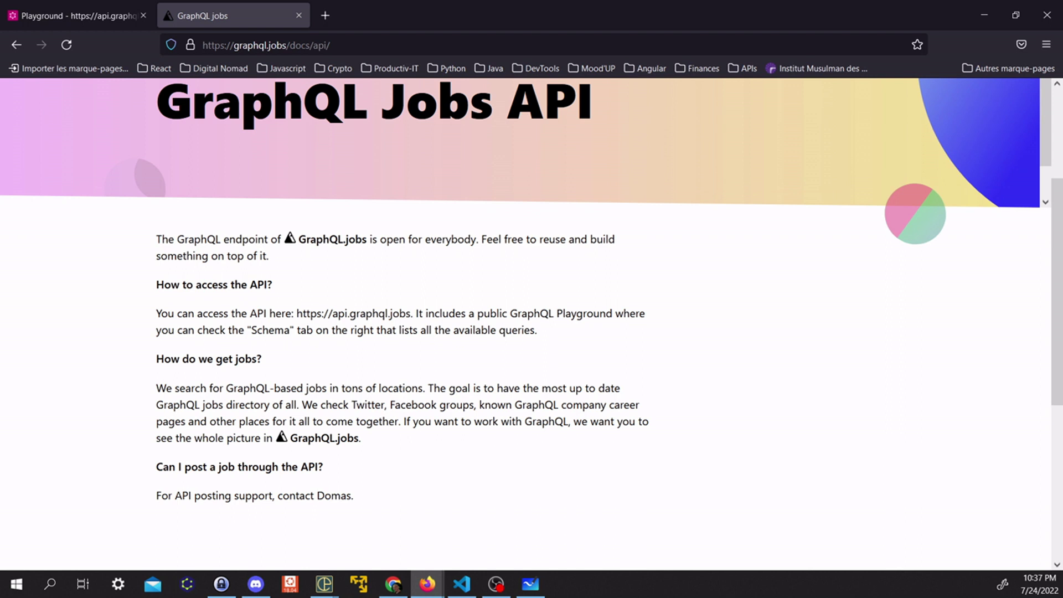
{"action": "scroll", "coordinate": [531, 324], "scroll_direction": "up", "scroll_amount": 3}
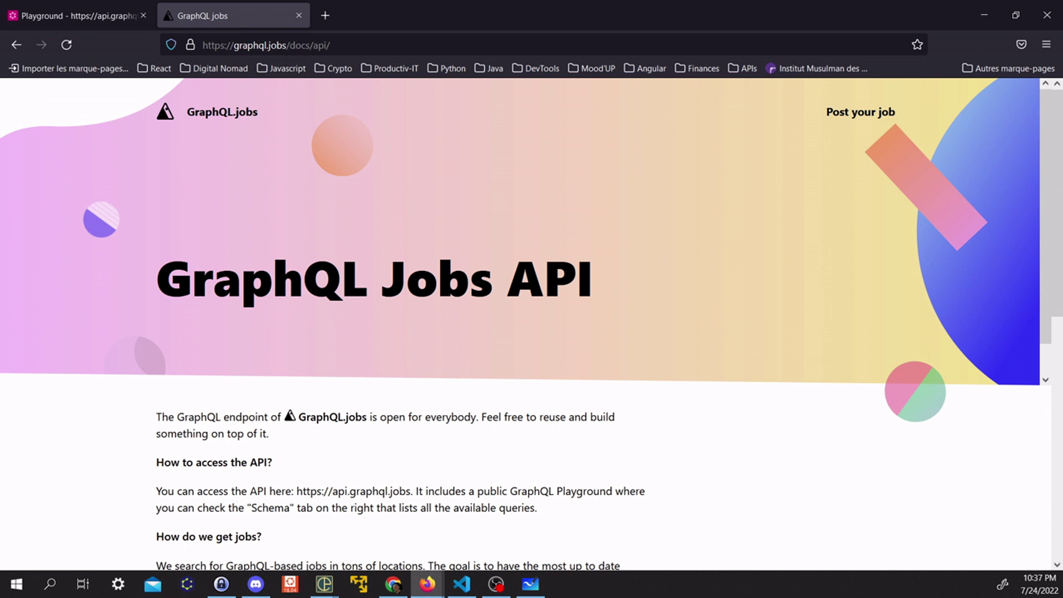
{"action": "scroll", "coordinate": [531, 324], "scroll_direction": "down", "scroll_amount": 2}
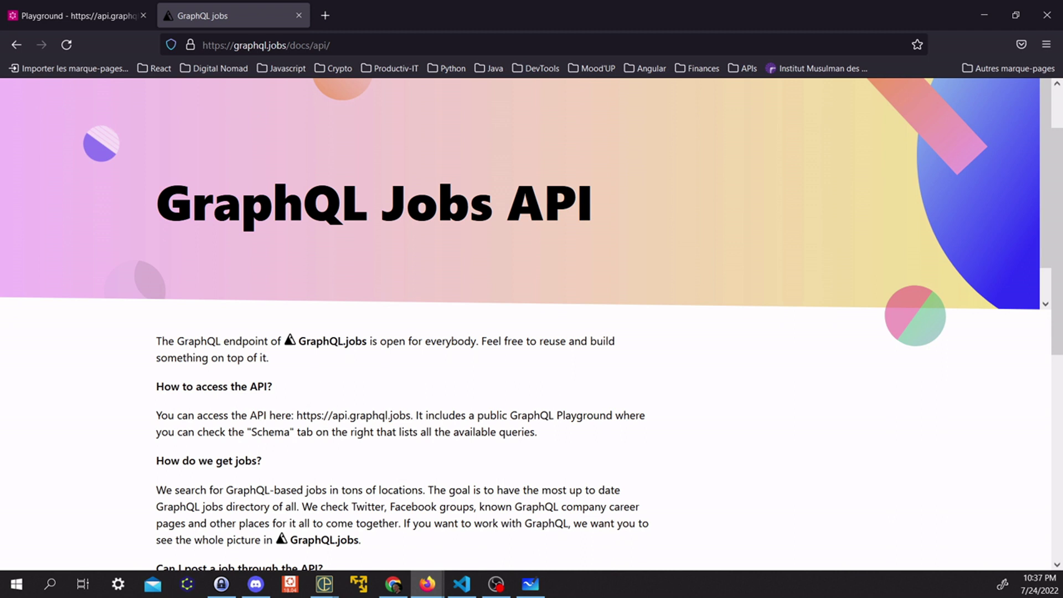
{"action": "scroll", "coordinate": [532, 324], "scroll_direction": "down", "scroll_amount": 1}
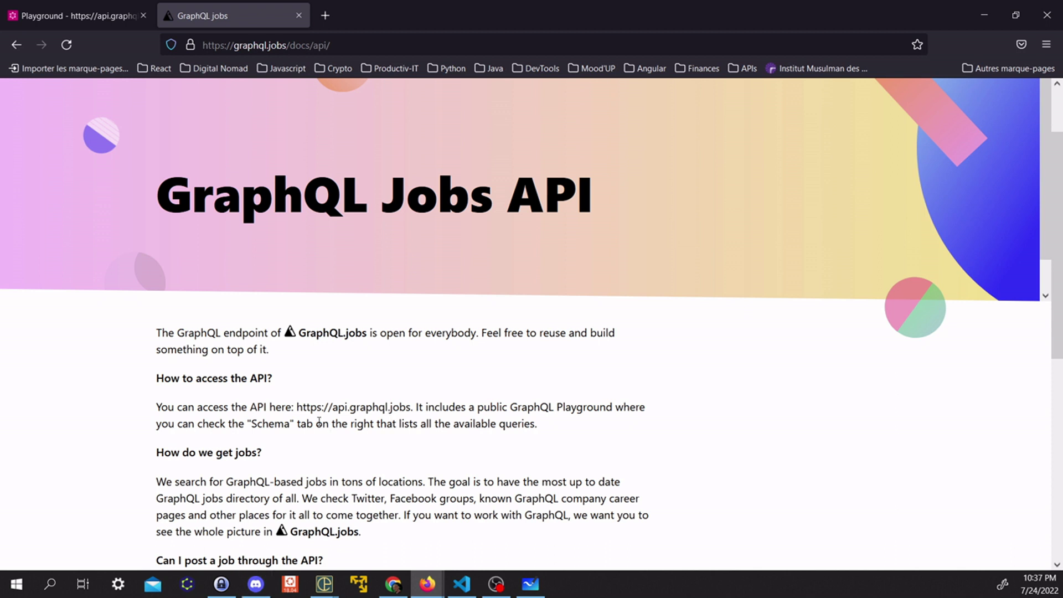
{"action": "left_click_drag", "start_coordinate": [294, 407], "coordinate": [414, 408]}
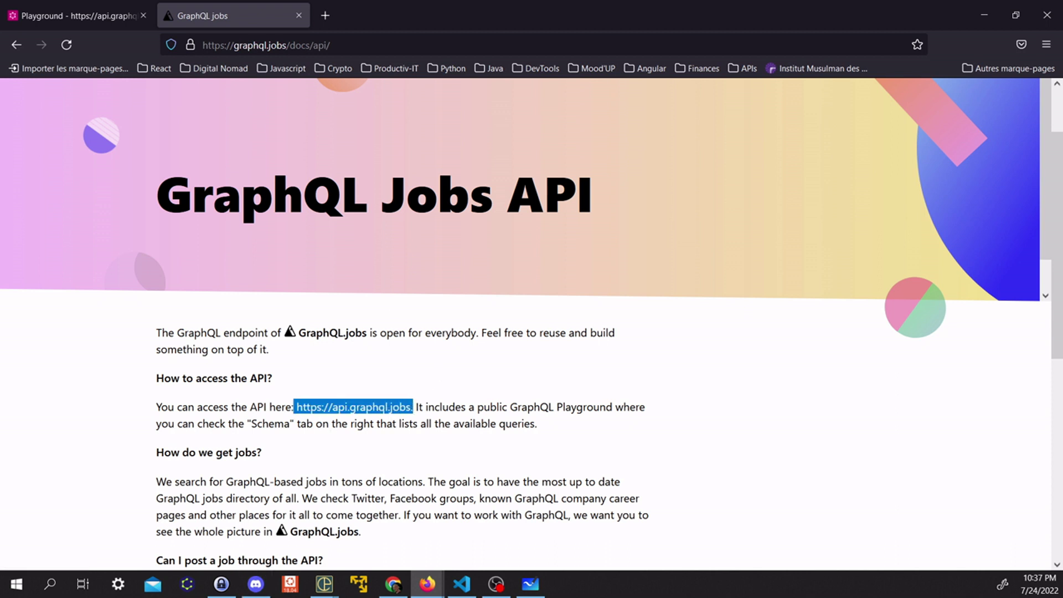
{"action": "left_click", "coordinate": [109, 22]}
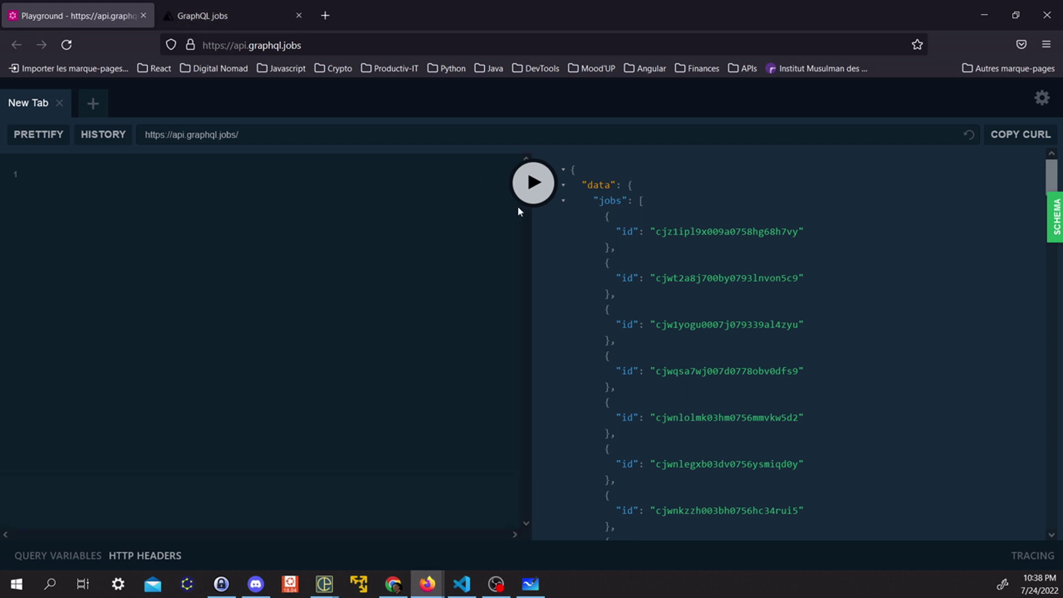
Select and scroll through the jobs results in the response pane
{"action": "left_click_drag", "start_coordinate": [572, 169], "coordinate": [627, 306]}
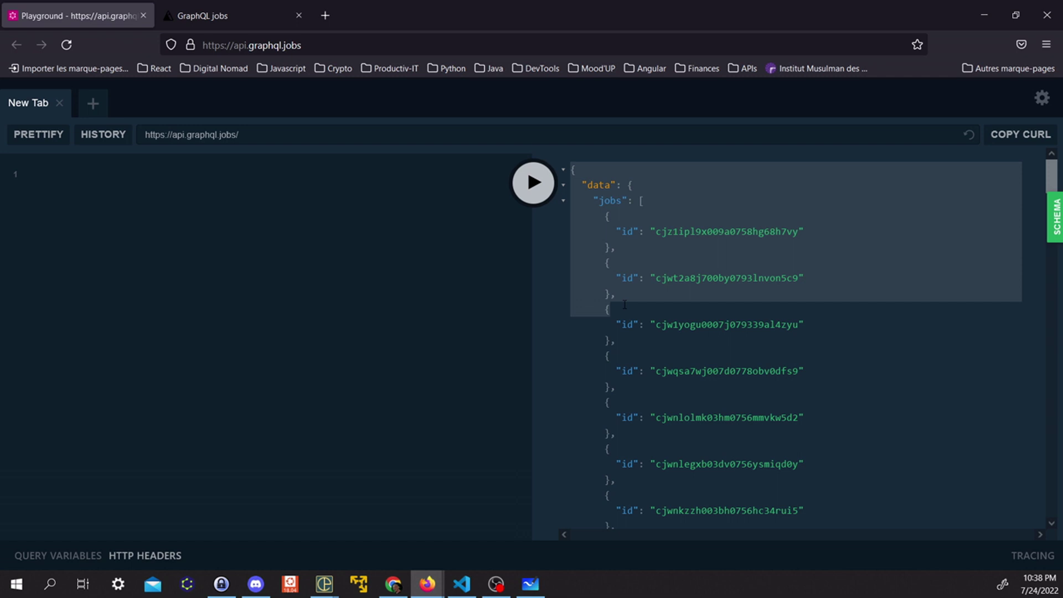
{"action": "scroll", "coordinate": [625, 305], "scroll_direction": "down", "scroll_amount": 5}
{"action": "scroll", "coordinate": [693, 288], "scroll_direction": "down", "scroll_amount": 3}
{"action": "scroll", "coordinate": [737, 277], "scroll_direction": "down", "scroll_amount": 3}
{"action": "scroll", "coordinate": [762, 272], "scroll_direction": "down", "scroll_amount": 3}
{"action": "scroll", "coordinate": [770, 360], "scroll_direction": "up", "scroll_amount": 15}
{"action": "left_click", "coordinate": [822, 381]}
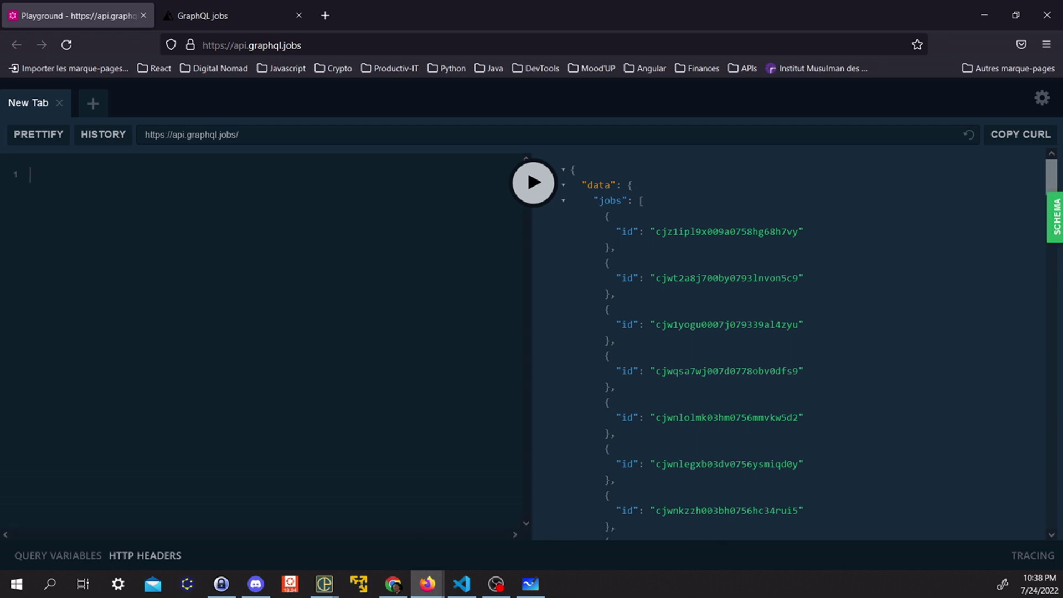
Type 'Objects' and 'InputObjects' as two note lines, then select the endpoint address
{"action": "type", "text": "Objects"}
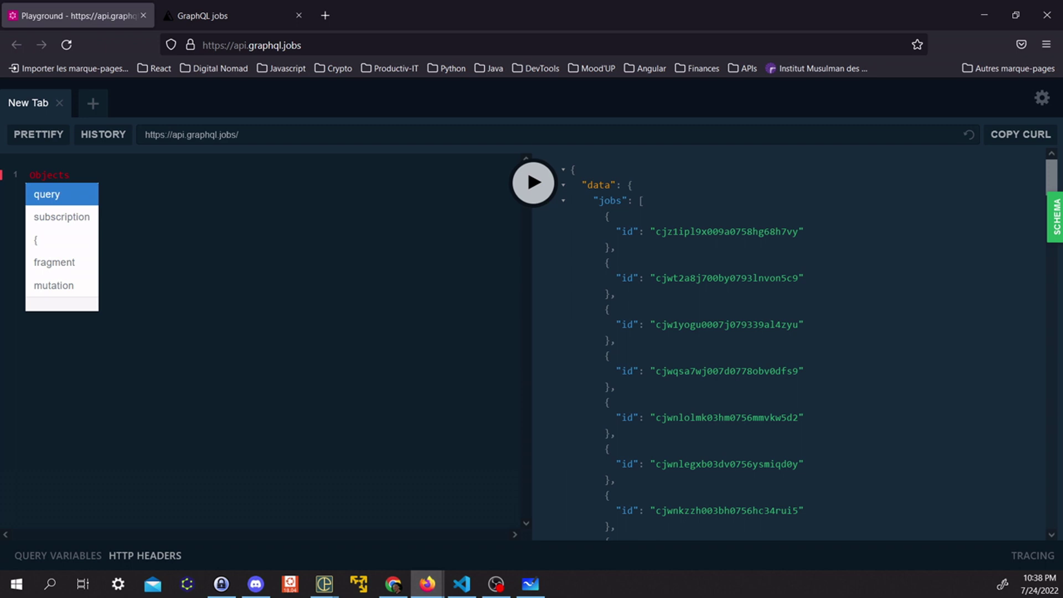
{"action": "key", "text": "Escape"}
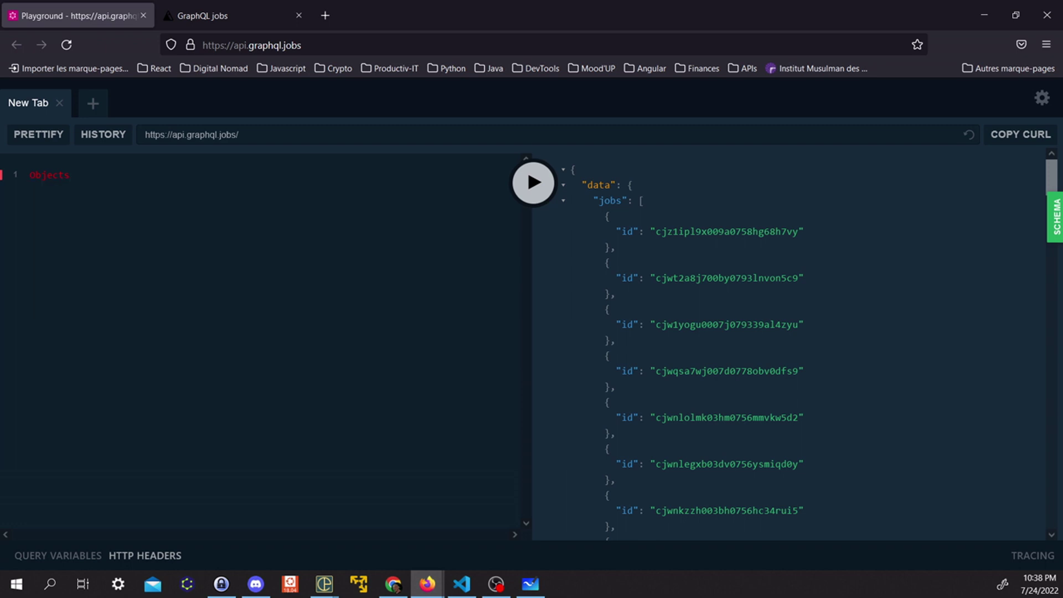
{"action": "type", "text": "Inpu"}
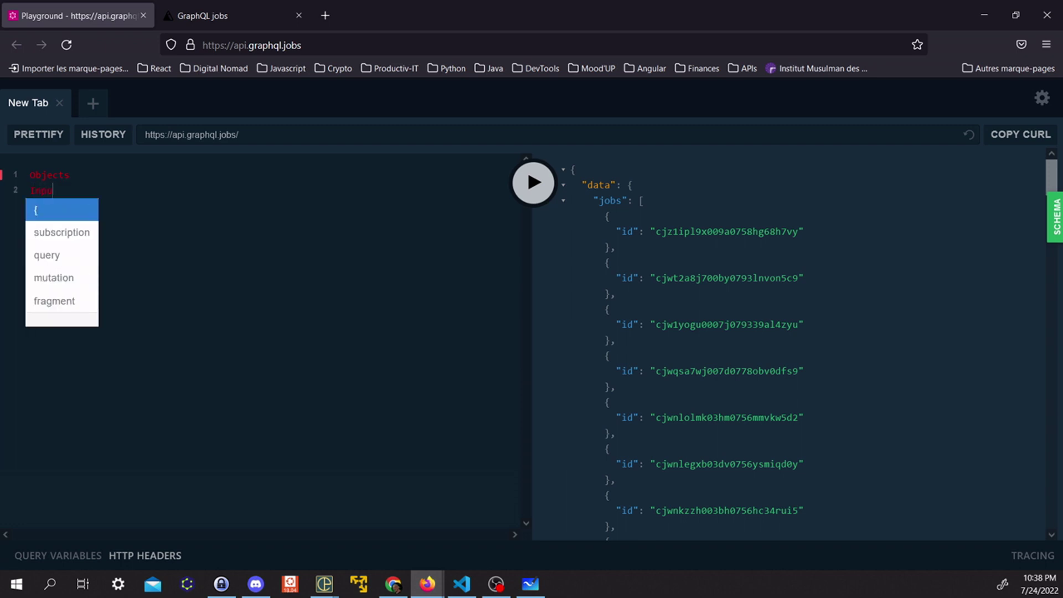
{"action": "type", "text": "tObjects"}
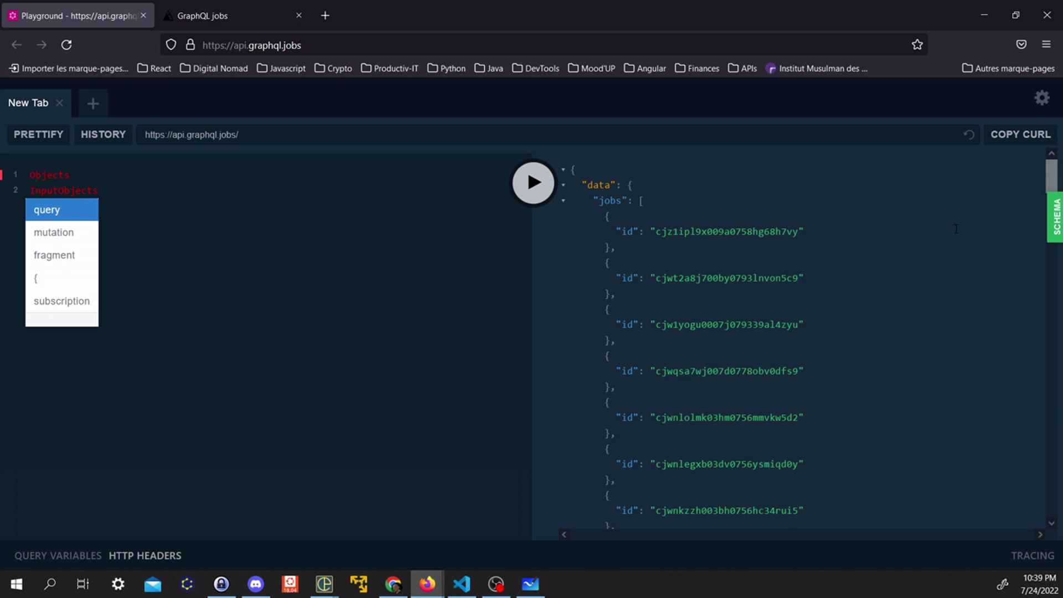
{"action": "key", "text": "Escape"}
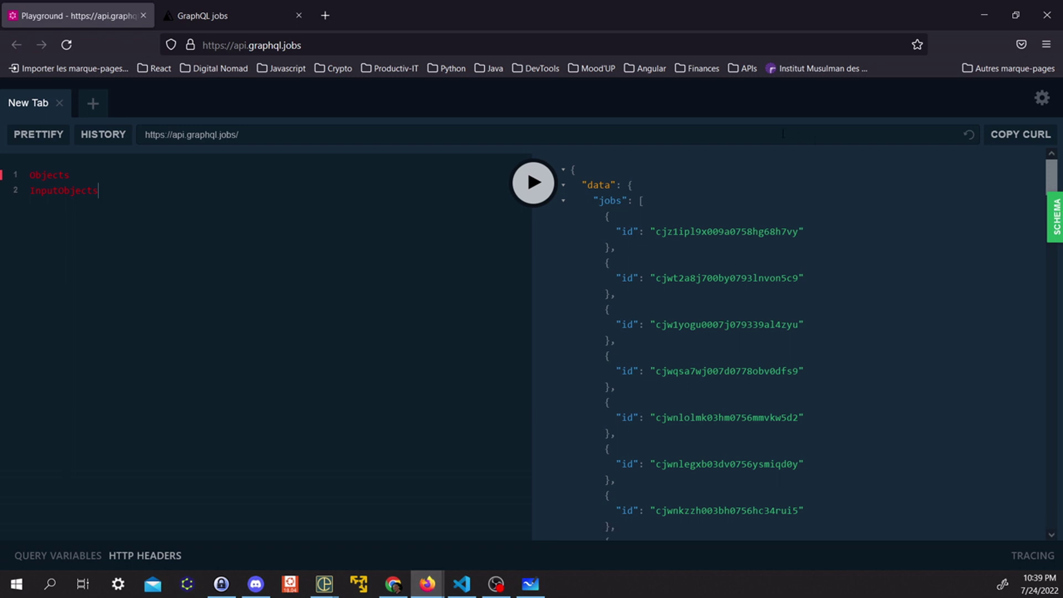
{"action": "left_click_drag", "start_coordinate": [252, 137], "coordinate": [150, 135]}
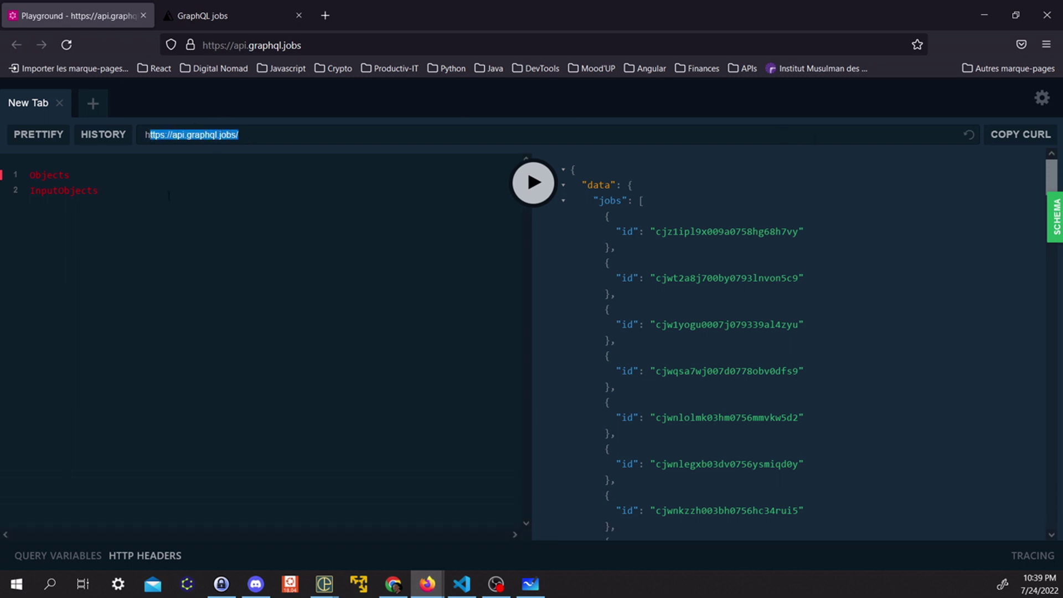
Try an extra query tab and the HTTP headers and query variables panes, then show the SCHEMA documentation
{"action": "left_click", "coordinate": [93, 103]}
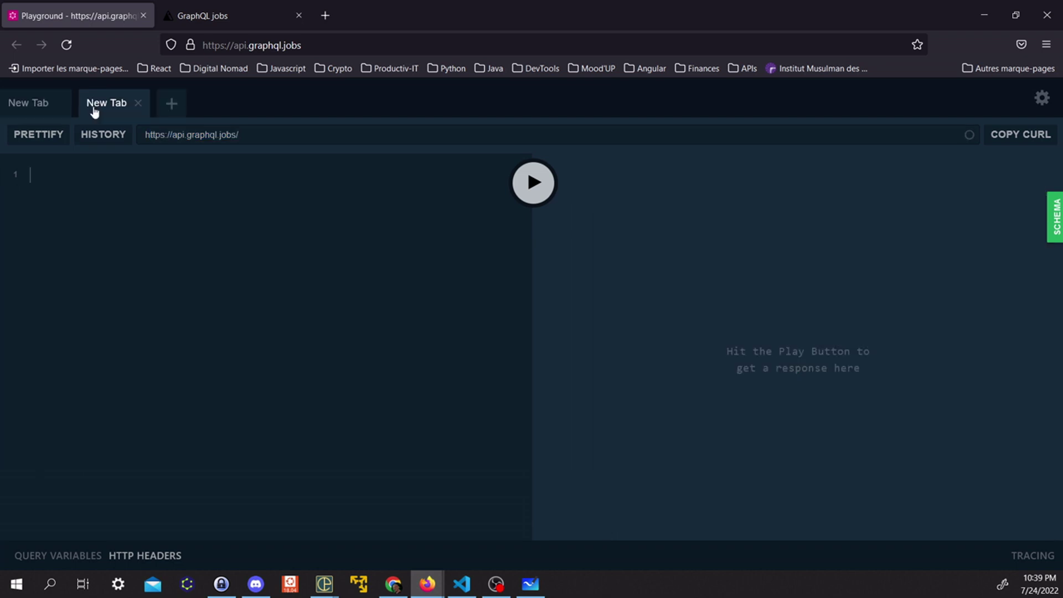
{"action": "left_click", "coordinate": [138, 104]}
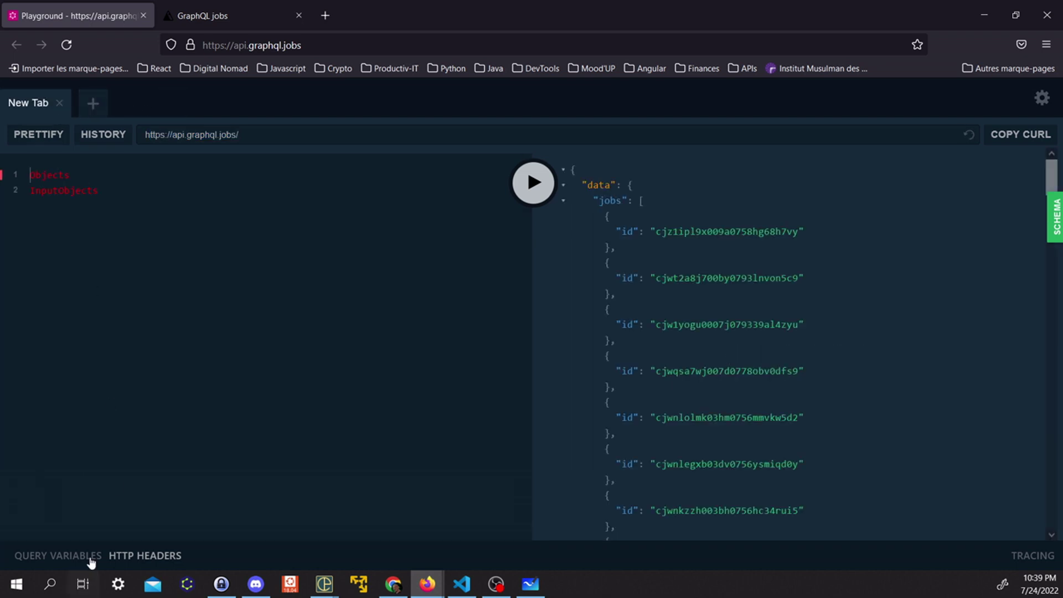
{"action": "left_click", "coordinate": [130, 557]}
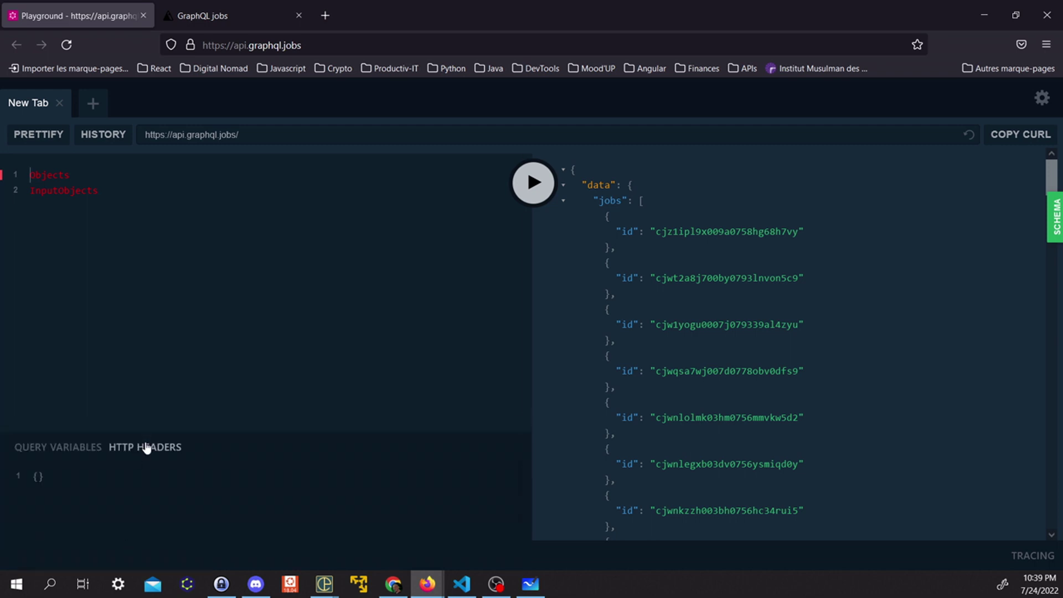
{"action": "left_click", "coordinate": [90, 450]}
{"action": "left_click", "coordinate": [126, 456]}
{"action": "left_click", "coordinate": [1056, 221]}
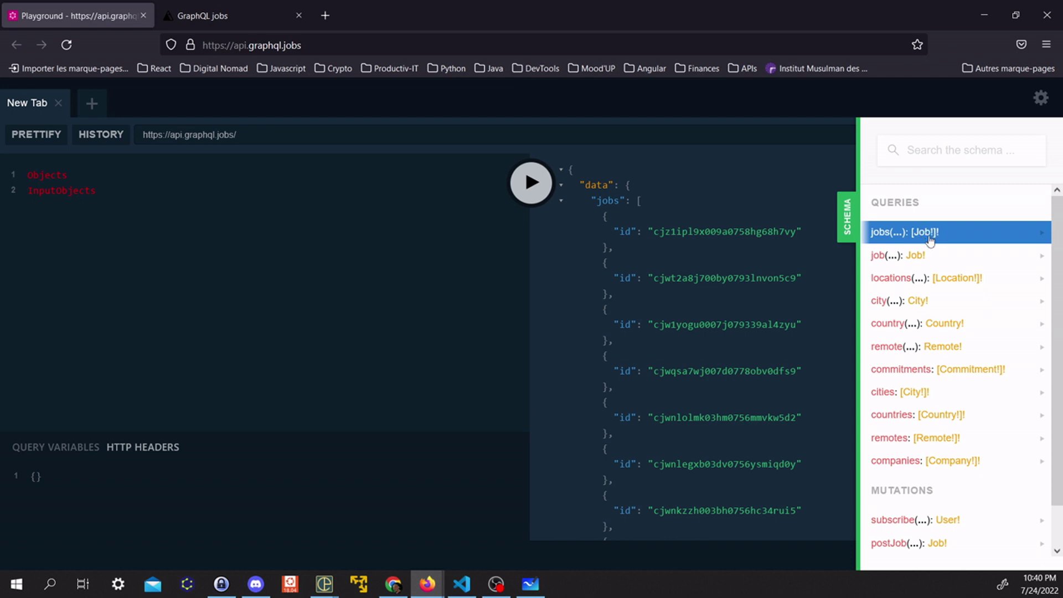
Open the jobs query's Job type details, then add 'subscription' to the editor notes
{"action": "left_click", "coordinate": [917, 239]}
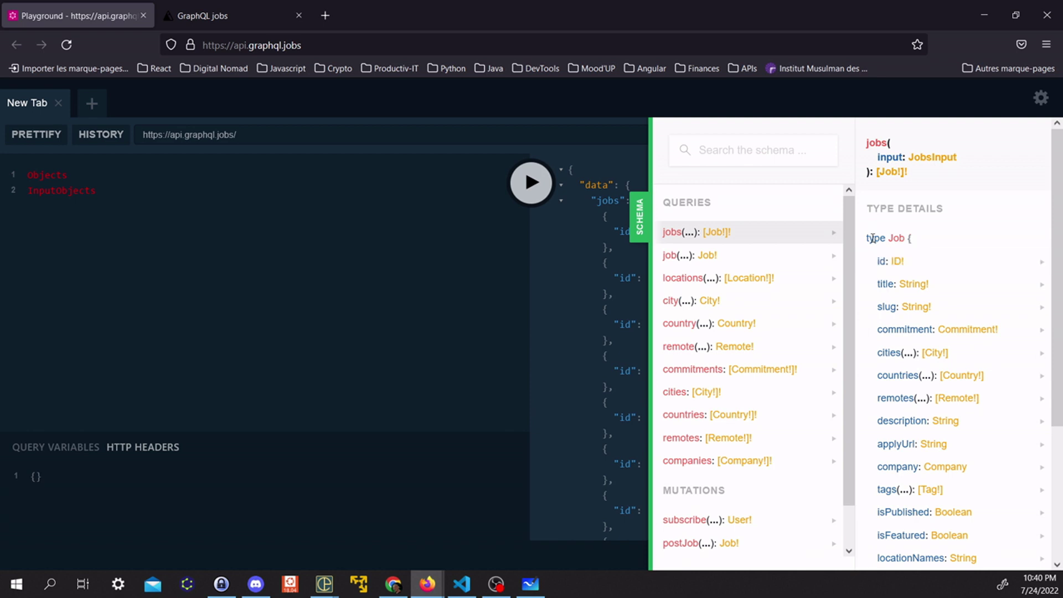
{"action": "left_click_drag", "start_coordinate": [870, 238], "coordinate": [906, 238]}
{"action": "double_click", "coordinate": [897, 238]}
{"action": "double_click", "coordinate": [878, 239]}
{"action": "left_click", "coordinate": [285, 212]}
{"action": "type", "text": "subscription"}
Replace 'subscription' with the notes string, int - bigint, boolean, date - datetime and json
{"action": "key", "text": "shift+Home"}
{"action": "type", "text": "string "}
{"action": "type", "text": "int"}
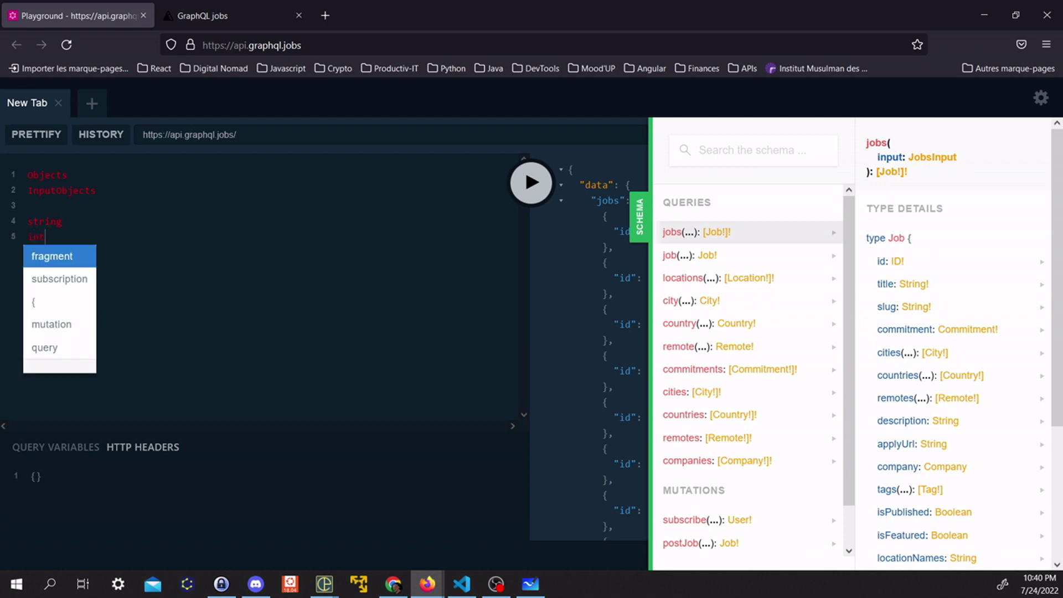
{"action": "type", "text": " - "}
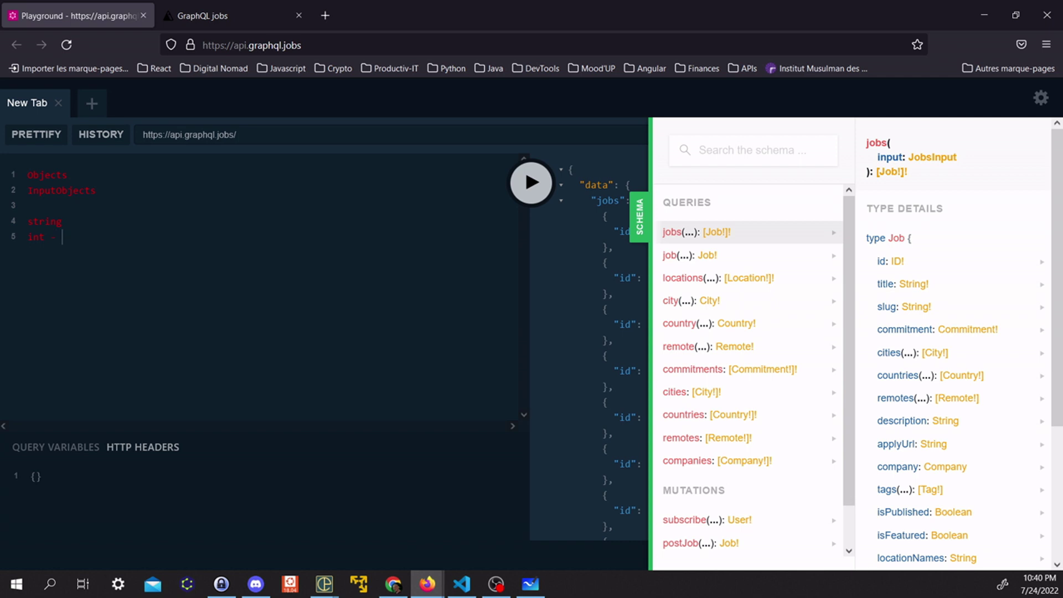
{"action": "type", "text": "bigint "}
{"action": "type", "text": "boolean "}
{"action": "type", "text": "date"}
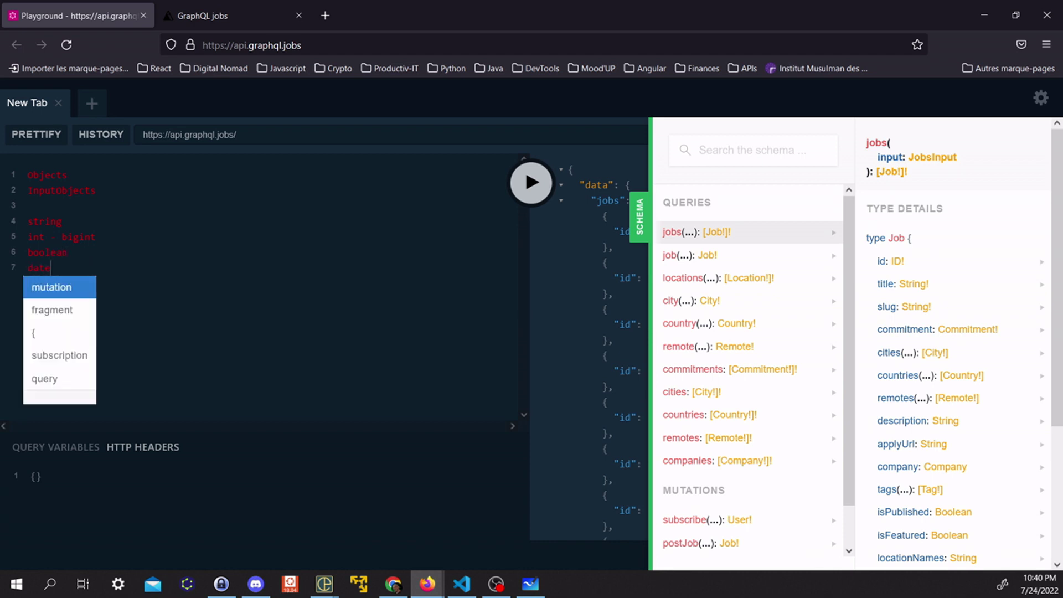
{"action": "key", "text": "Escape"}
{"action": "type", "text": "- dt"}
{"action": "key", "text": "BackSpace"}
{"action": "type", "text": "atetime"}
{"action": "key", "text": "Escape"}
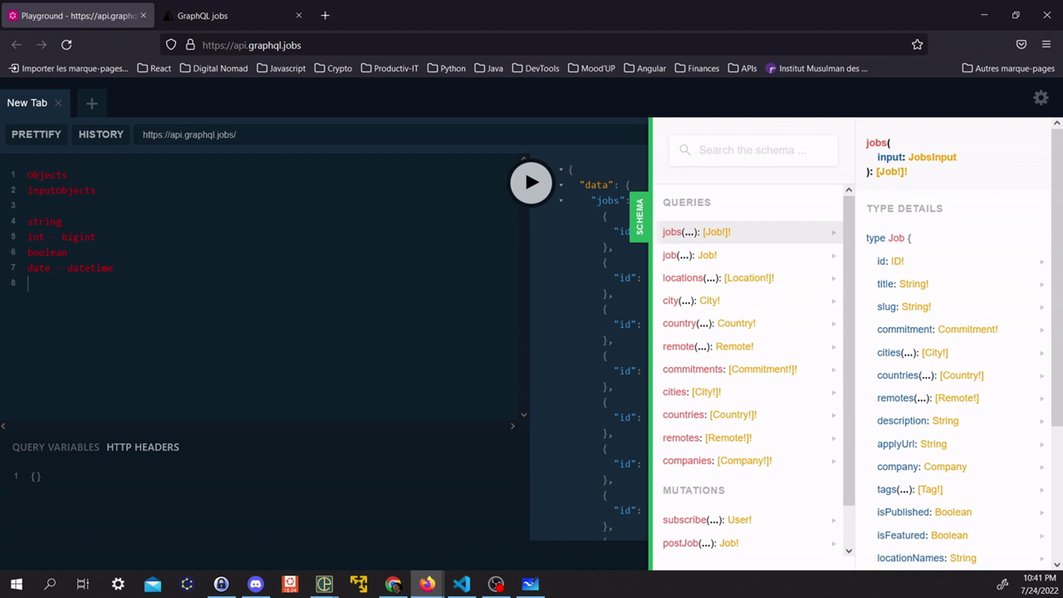
{"action": "type", "text": "json"}
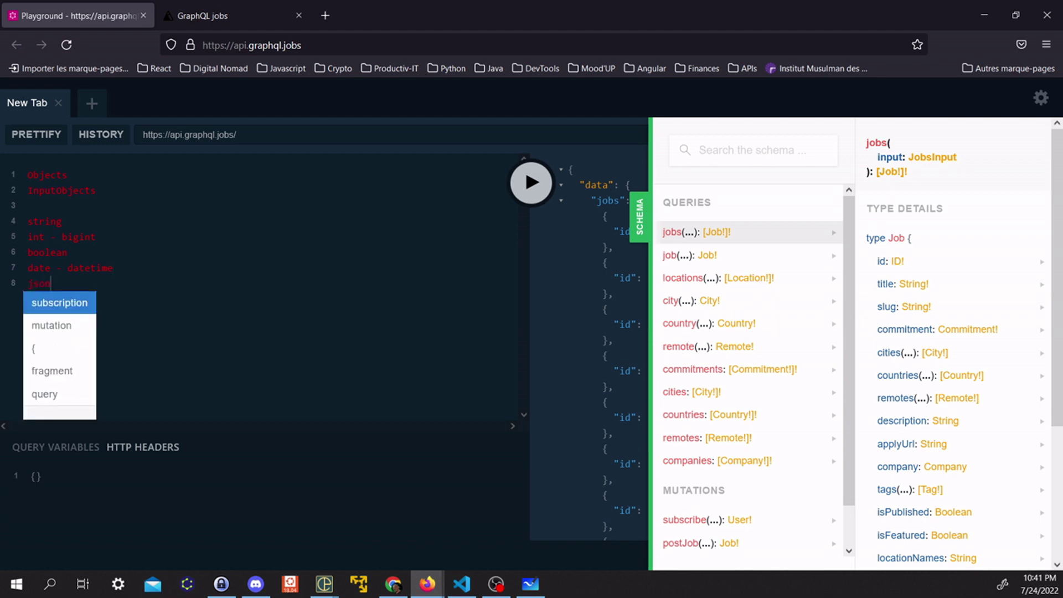
{"action": "key", "text": "Escape"}
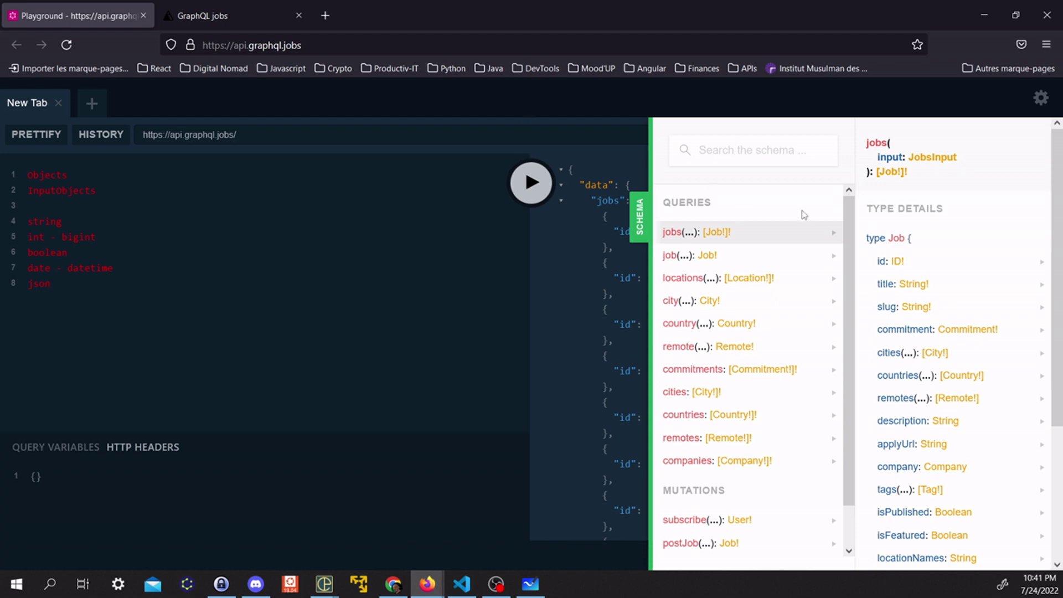
Select the scalar type notes, then close the schema documentation
{"action": "left_click_drag", "start_coordinate": [82, 289], "coordinate": [26, 224]}
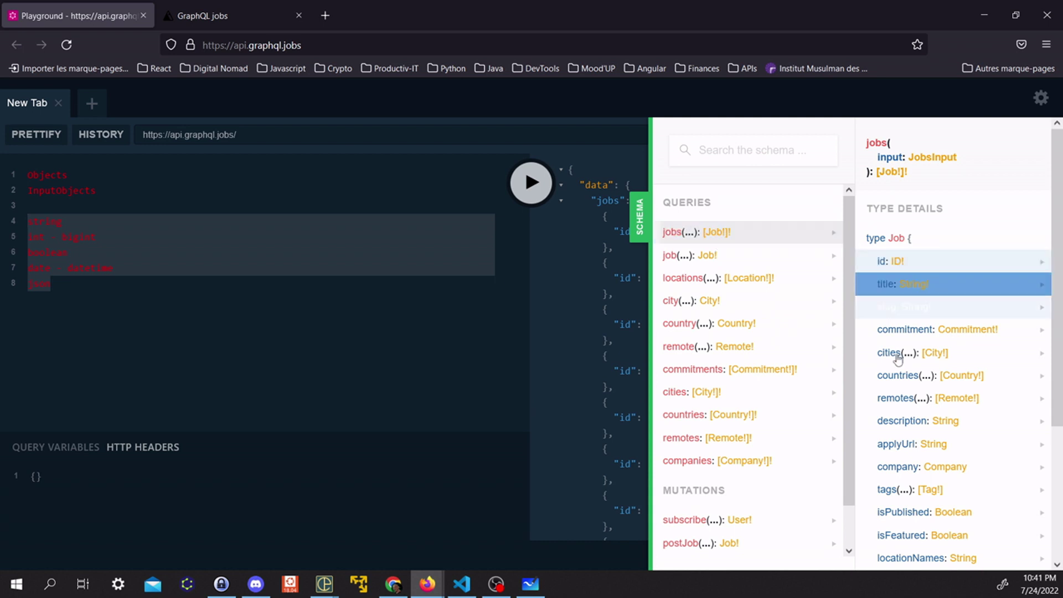
{"action": "left_click", "coordinate": [138, 289]}
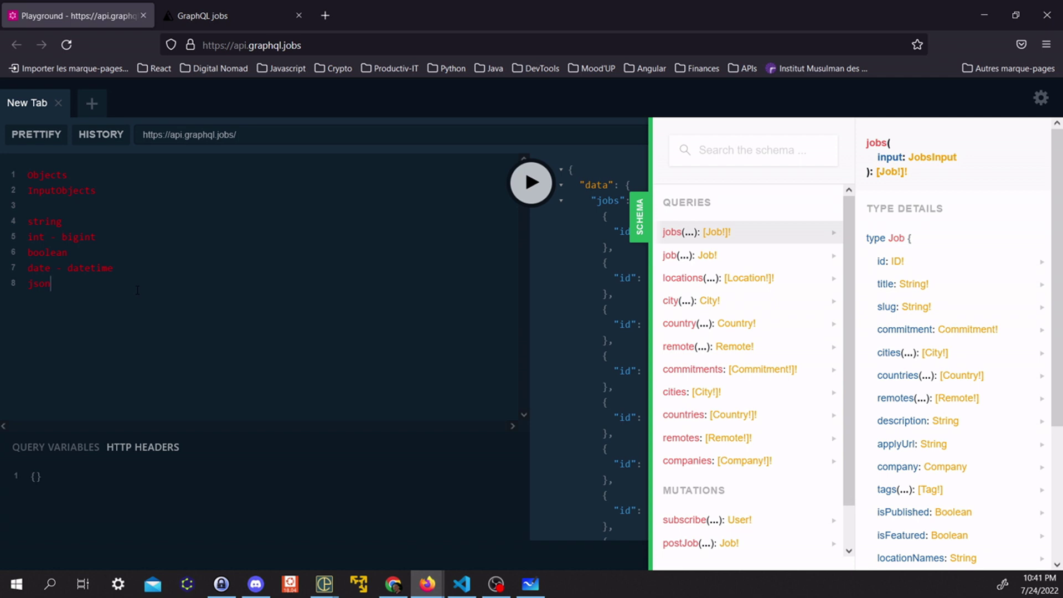
{"action": "left_click", "coordinate": [639, 217]}
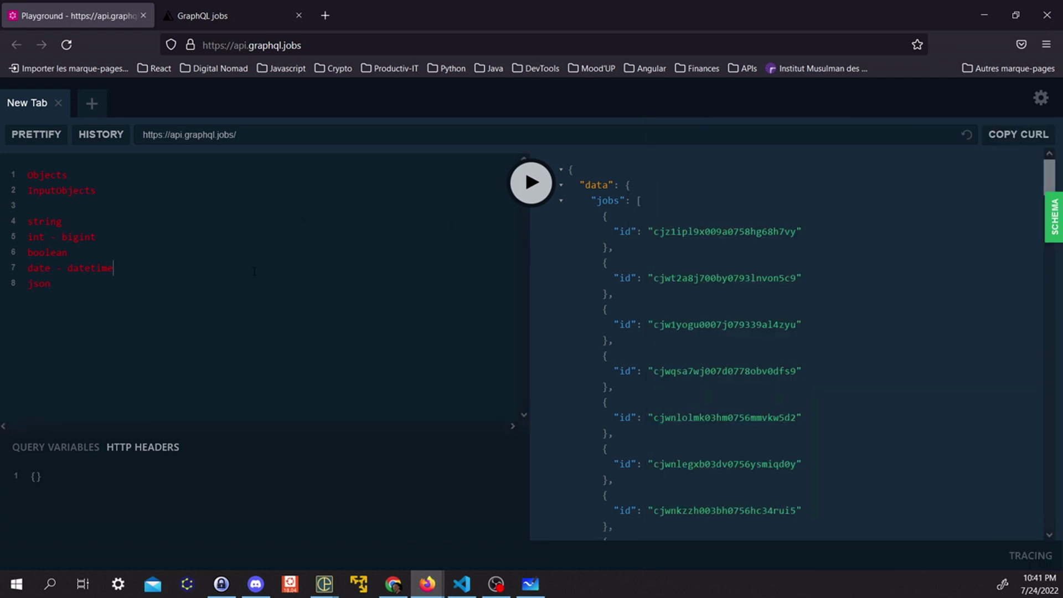
Clear all editor notes and start a new 'query {' block
{"action": "key", "text": "ctrl+a"}
{"action": "key", "text": "Delete"}
{"action": "type", "text": "query"}
{"action": "key", "text": "BackSpace"}
{"action": "key", "text": "BackSpace"}
{"action": "key", "text": "BackSpace"}
{"action": "type", "text": "muta"}
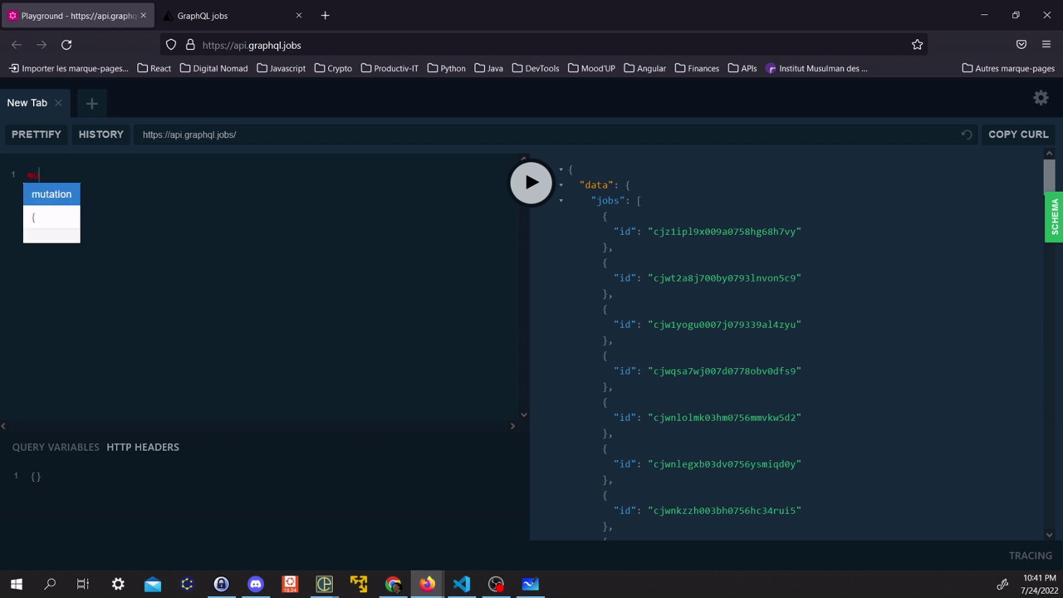
{"action": "type", "text": "tion"}
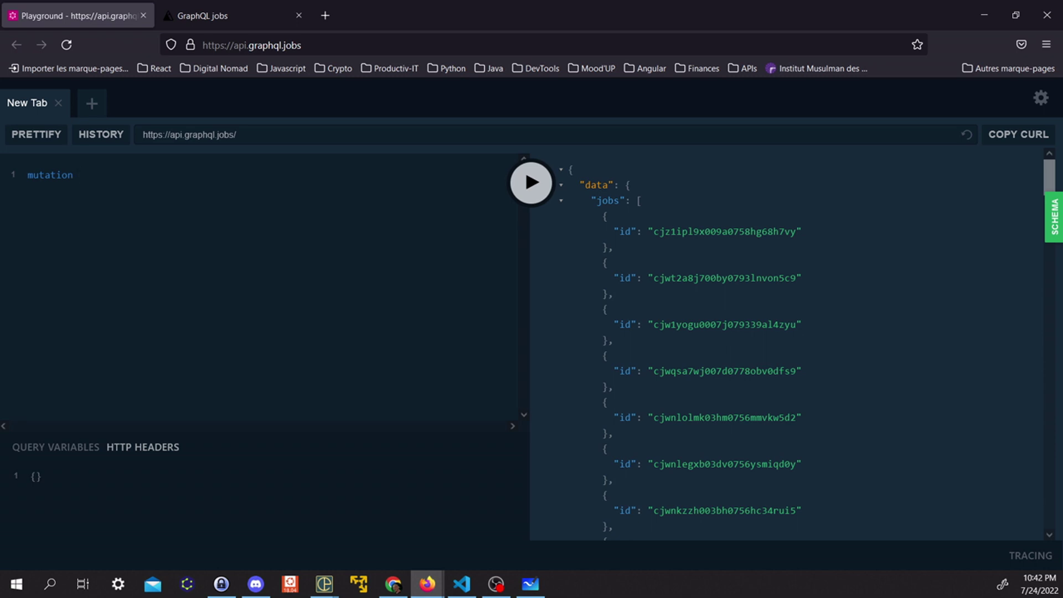
{"action": "key", "text": "BackSpace"}
{"action": "key", "text": "BackSpace"}
{"action": "key", "text": "BackSpace"}
{"action": "key", "text": "BackSpace"}
{"action": "key", "text": "BackSpace"}
{"action": "key", "text": "BackSpace"}
{"action": "key", "text": "BackSpace"}
{"action": "key", "text": "BackSpace"}
{"action": "type", "text": "query"}
{"action": "key", "text": "BackSpace"}
{"action": "key", "text": "BackSpace"}
{"action": "type", "text": "y"}
{"action": "type", "text": " {"}
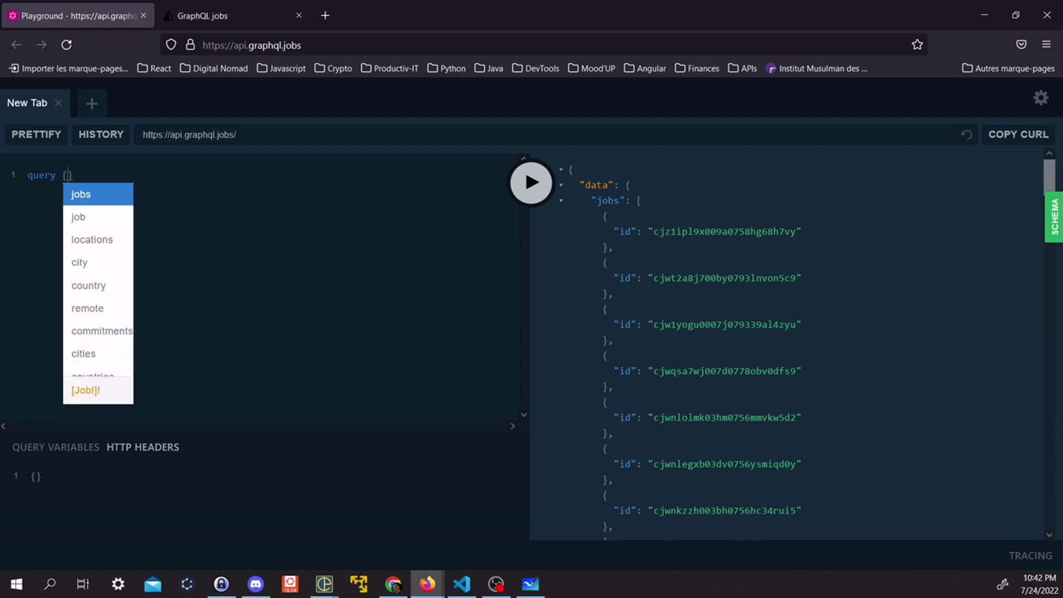
Choose jobs from the autocomplete list and run query {jobs}
{"action": "key", "text": "Down"}
{"action": "key", "text": "Down"}
{"action": "key", "text": "Down"}
{"action": "key", "text": "Down"}
{"action": "key", "text": "Down"}
{"action": "key", "text": "Down"}
{"action": "key", "text": "Up"}
{"action": "key", "text": "Up"}
{"action": "key", "text": "Up"}
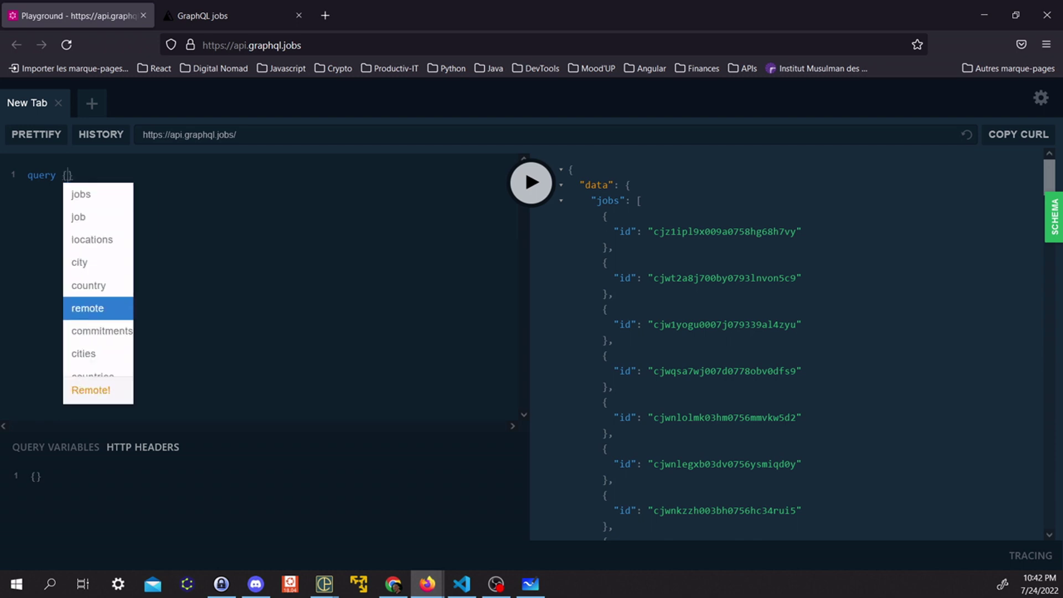
{"action": "key", "text": "Up"}
{"action": "key", "text": "Up"}
{"action": "key", "text": "Up"}
{"action": "key", "text": "Return"}
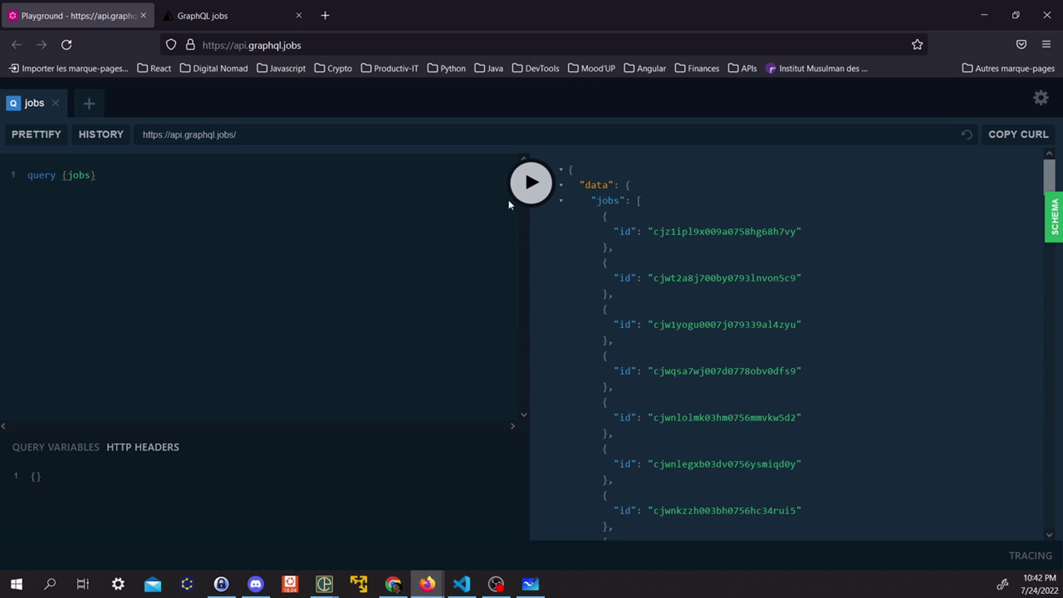
{"action": "left_click", "coordinate": [532, 184]}
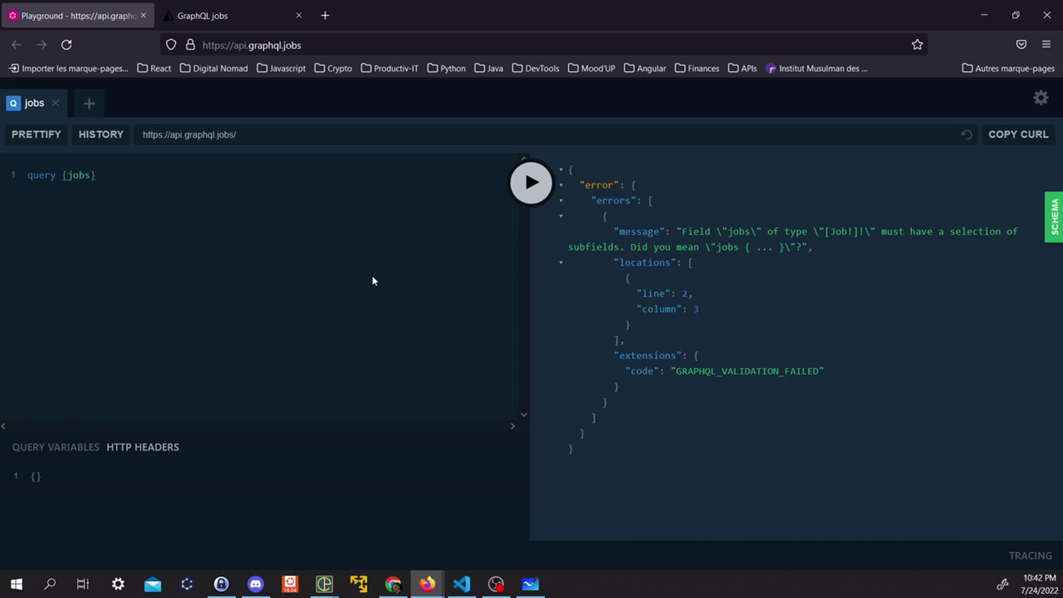
Examine the subfield-selection error and the [Job!]! type, then add braces after jobs
{"action": "left_click_drag", "start_coordinate": [824, 231], "coordinate": [872, 232]}
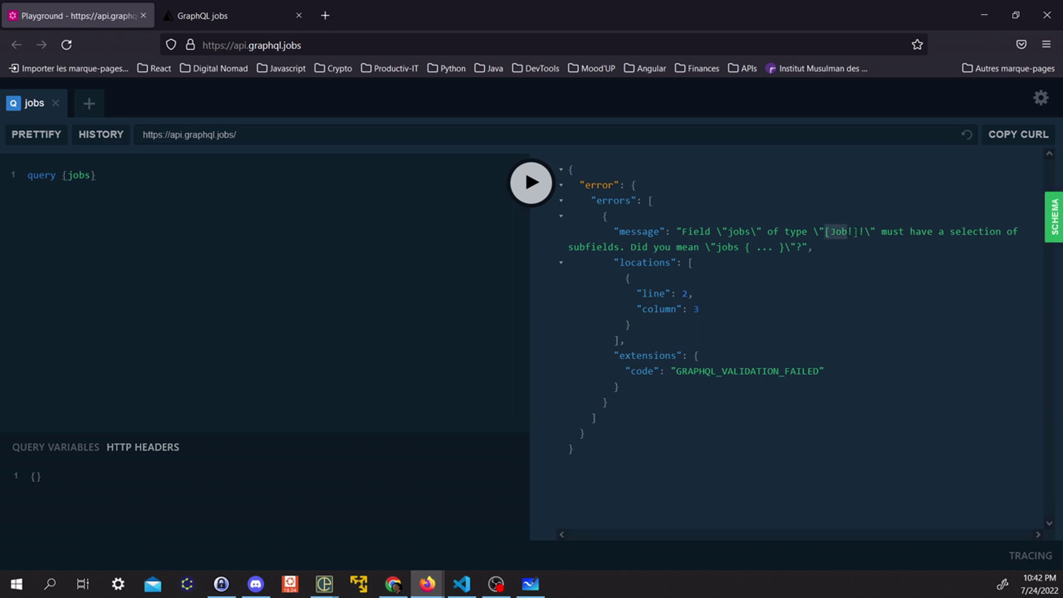
{"action": "left_click", "coordinate": [1055, 228]}
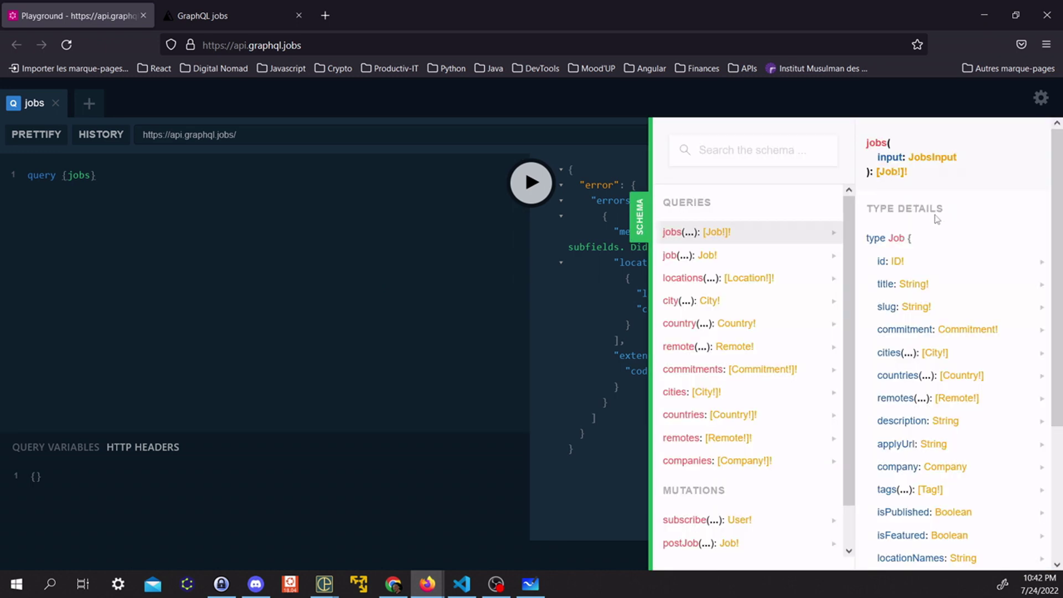
{"action": "left_click", "coordinate": [642, 228]}
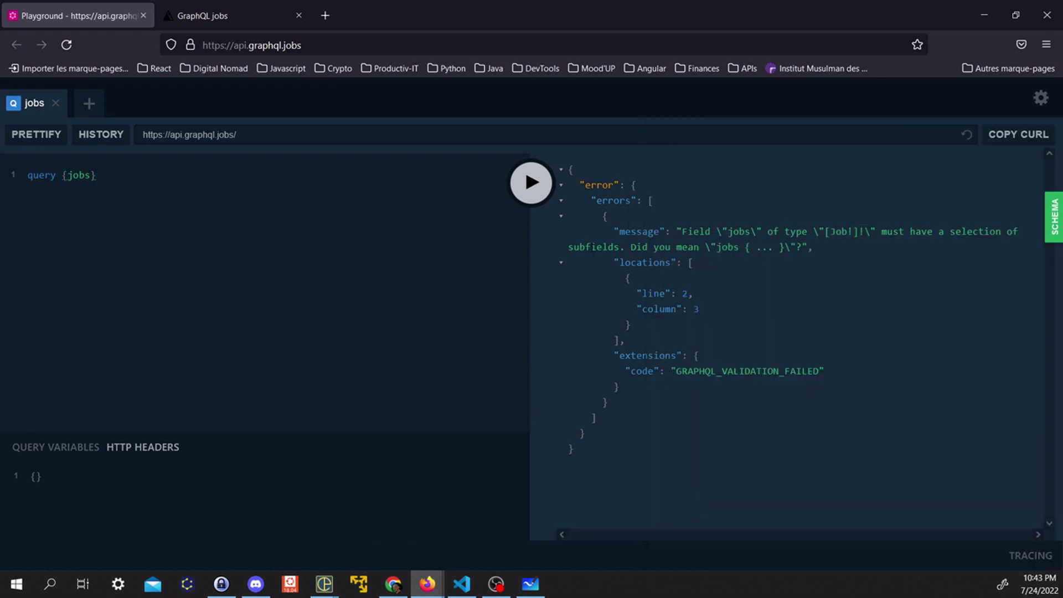
{"action": "double_click", "coordinate": [592, 248]}
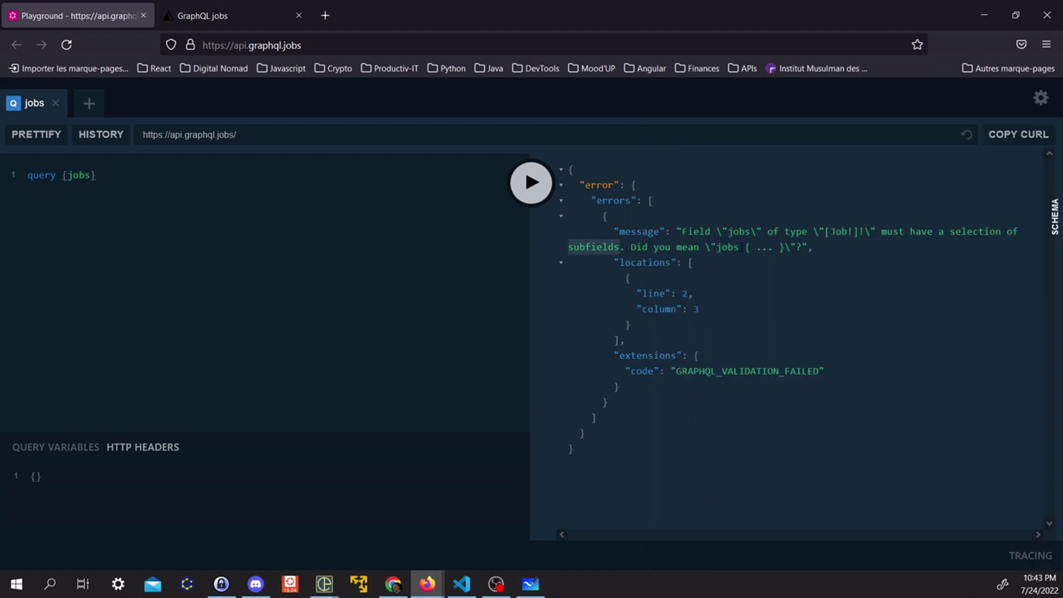
{"action": "double_click", "coordinate": [762, 248]}
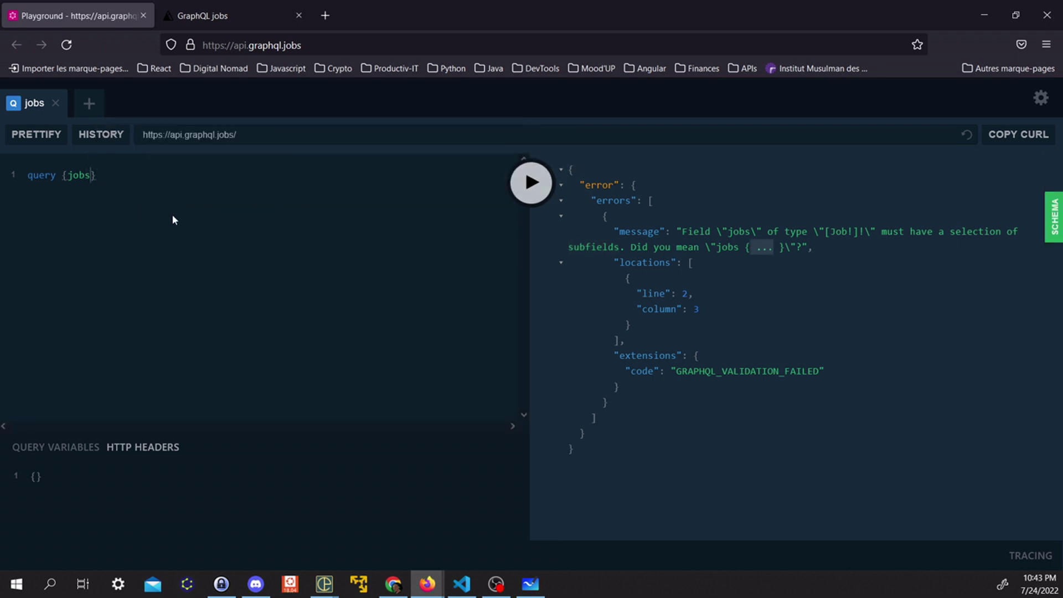
{"action": "type", "text": "{"}
{"action": "key", "text": "Down"}
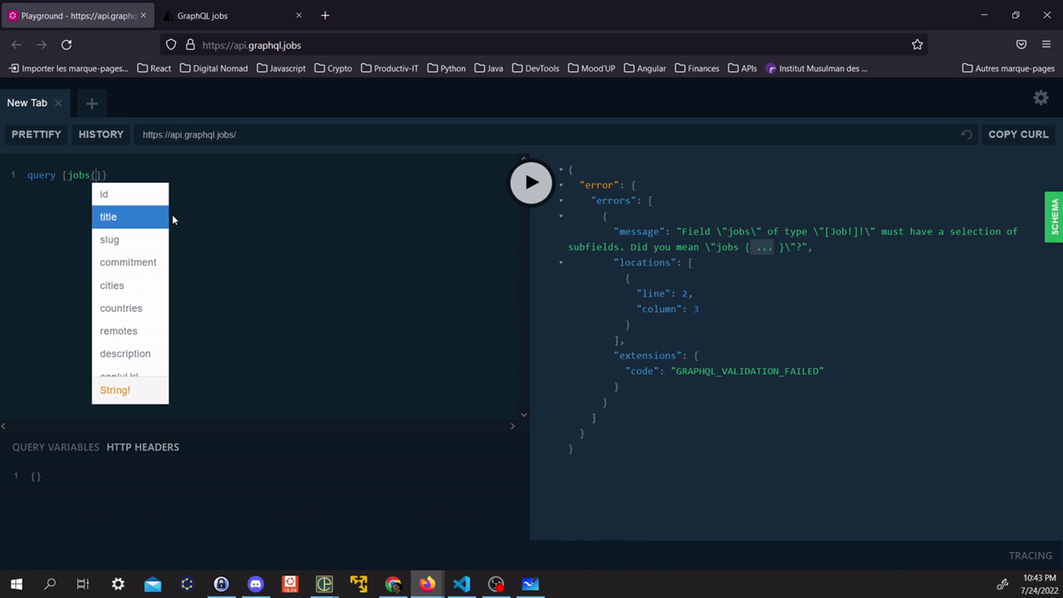
Request id and title for each job, run the query, then clear the editor
{"action": "key", "text": "Return"}
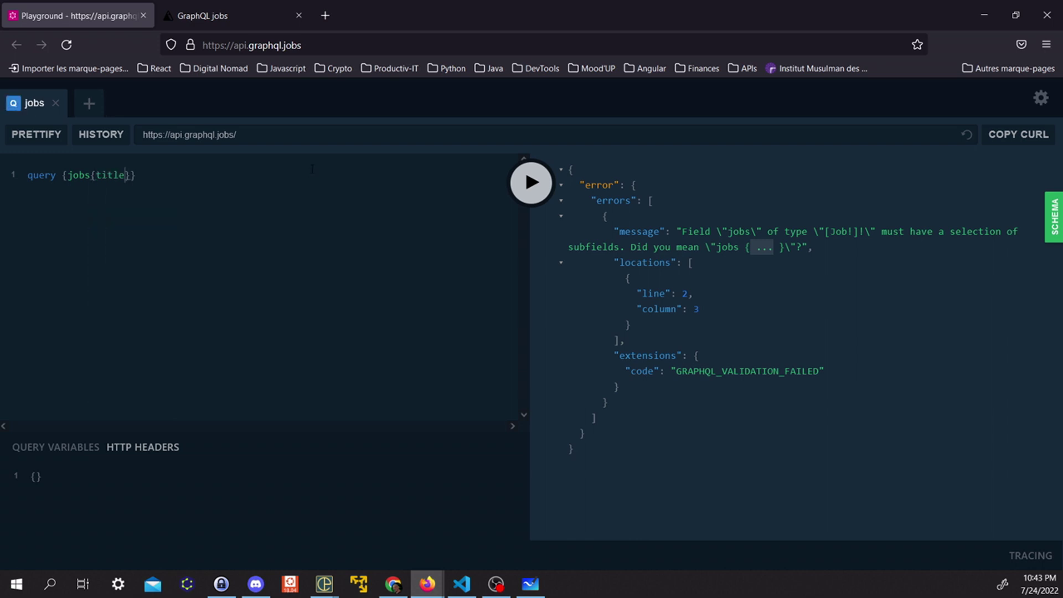
{"action": "left_click", "coordinate": [543, 182]}
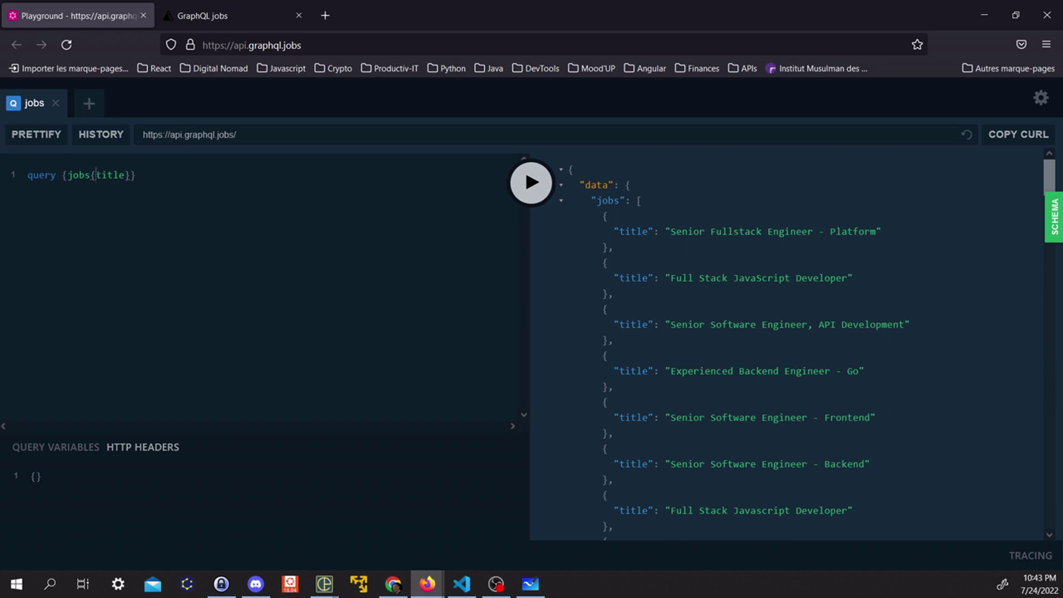
{"action": "left_click", "coordinate": [95, 175]}
{"action": "mouse_move", "coordinate": [79, 174]}
{"action": "type", "text": "id,"}
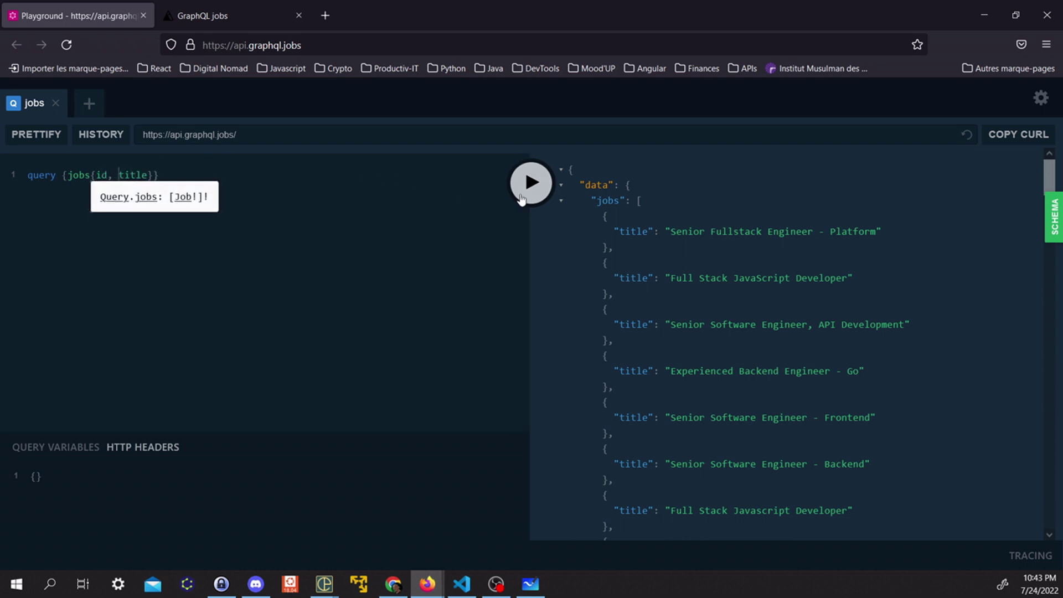
{"action": "left_click", "coordinate": [520, 194]}
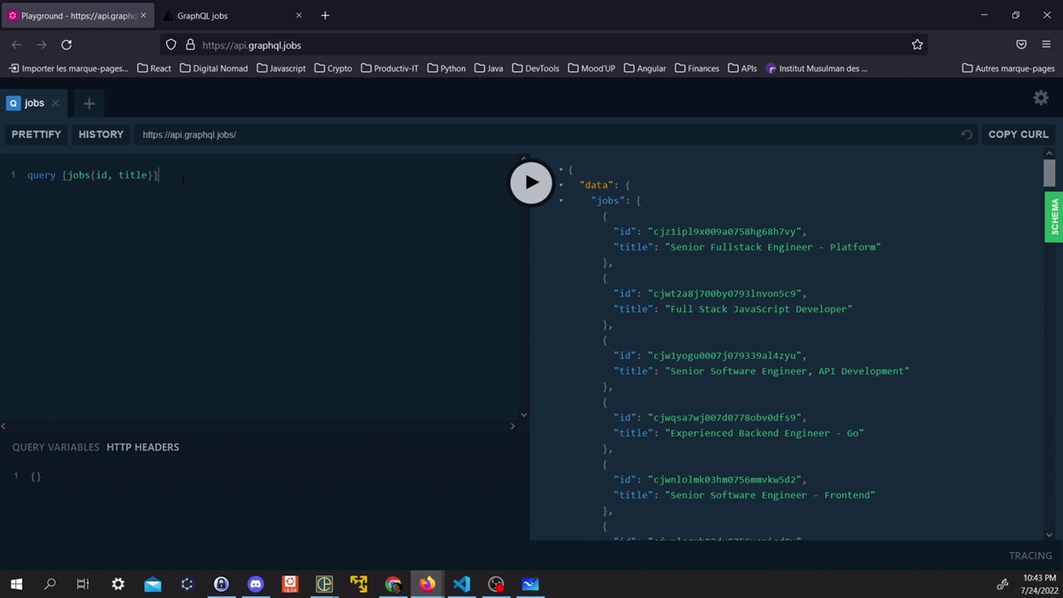
{"action": "key", "text": "ctrl+a"}
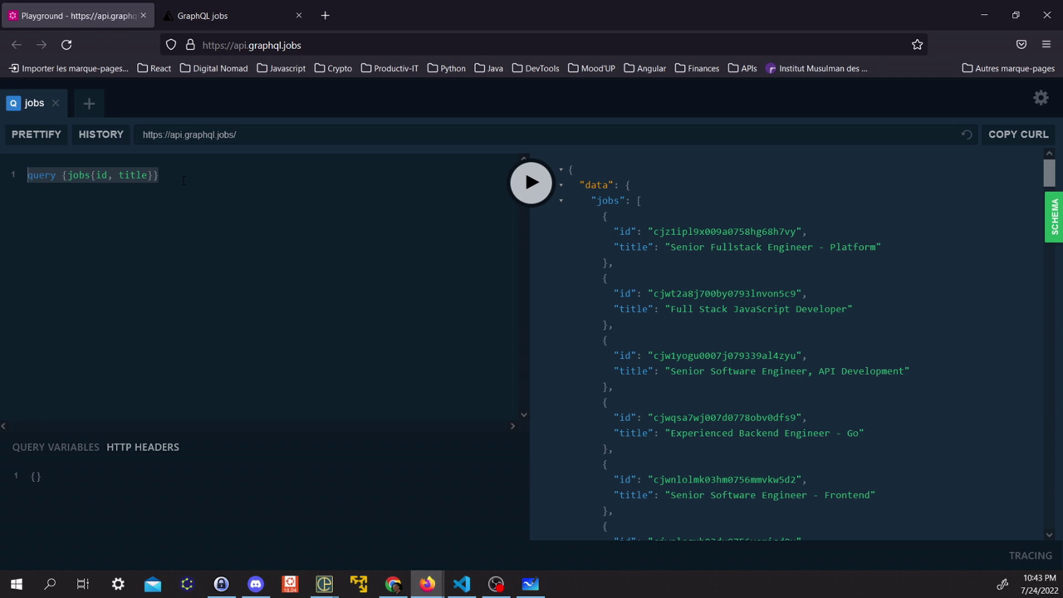
{"action": "key", "text": "BackSpace"}
Write a new query with the city field via autocomplete and run it
{"action": "type", "text": "query"}
{"action": "type", "text": "{jobs"}
{"action": "key", "text": "BackSpace"}
{"action": "key", "text": "BackSpace"}
{"action": "key", "text": "BackSpace"}
{"action": "key", "text": "BackSpace"}
{"action": "key", "text": "Return"}
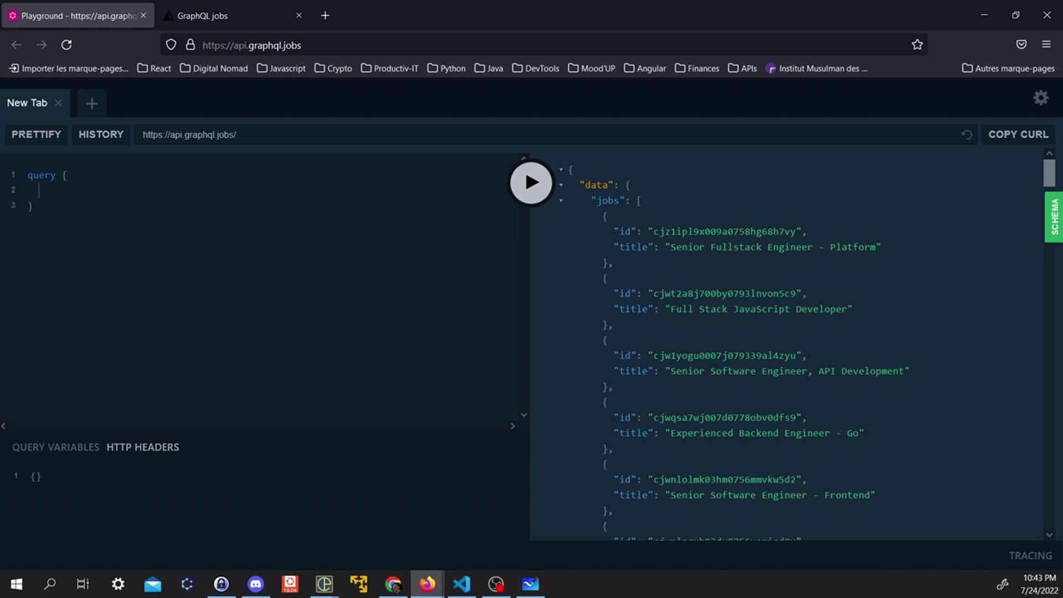
{"action": "key", "text": "ctrl+space"}
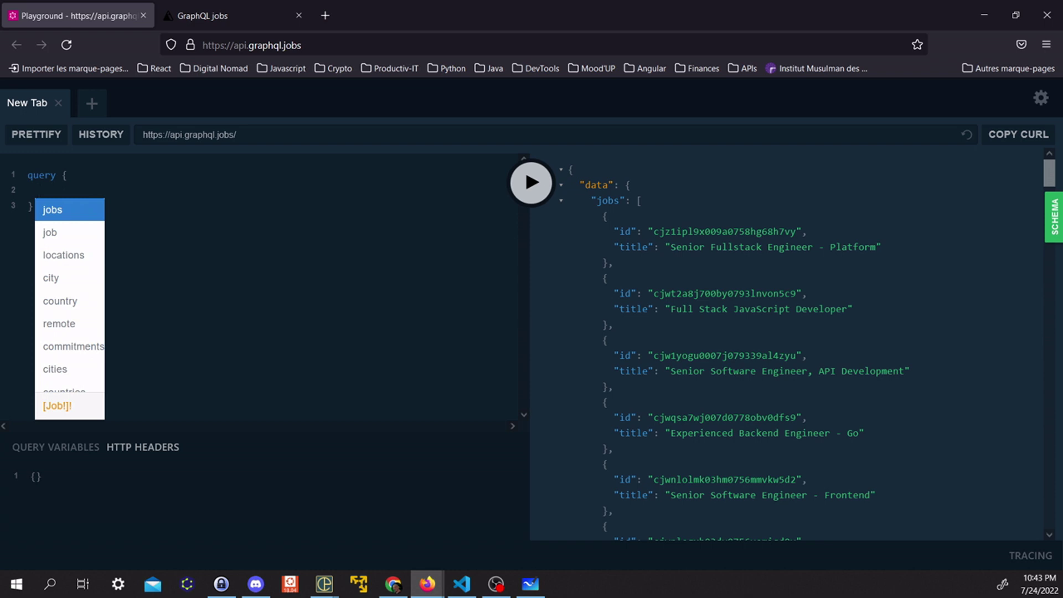
{"action": "key", "text": "Down"}
{"action": "key", "text": "Down"}
{"action": "key", "text": "Down"}
{"action": "key", "text": "Return"}
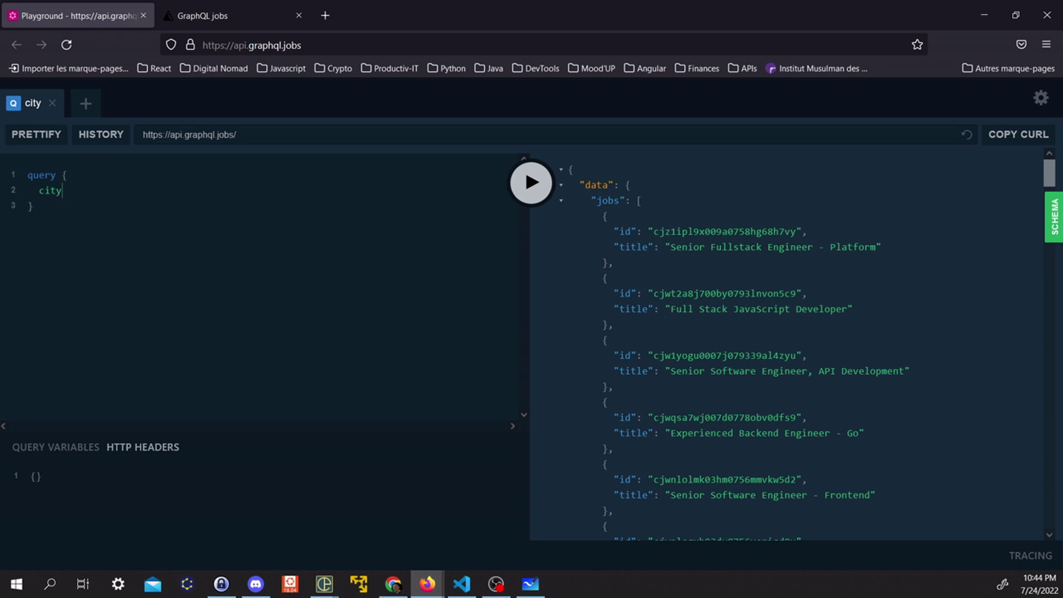
{"action": "left_click", "coordinate": [527, 182]}
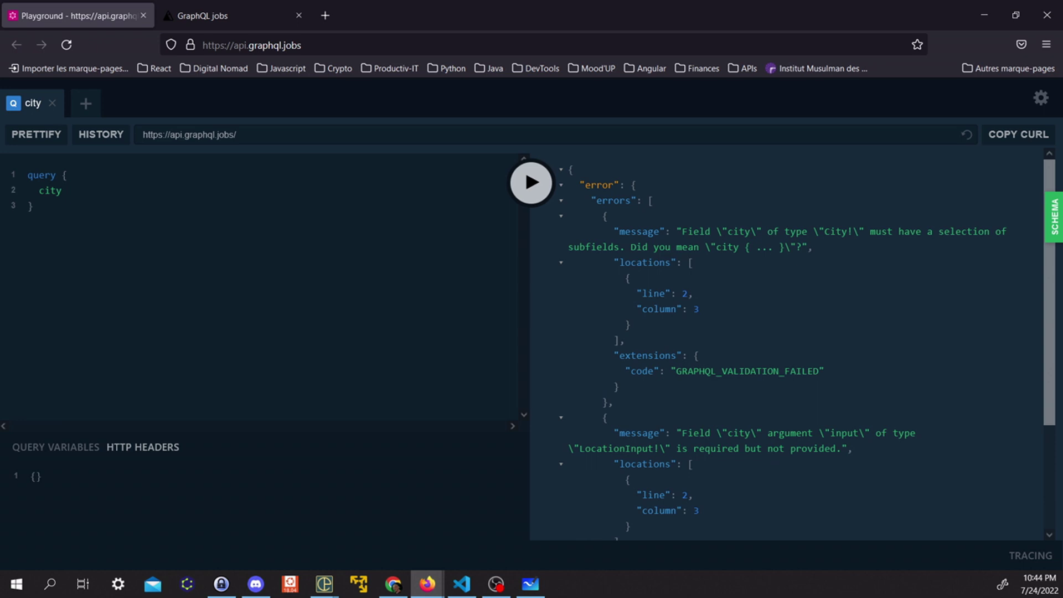
Add the name subfield to city, rerun, and highlight the missing LocationInput argument
{"action": "type", "text": "{n"}
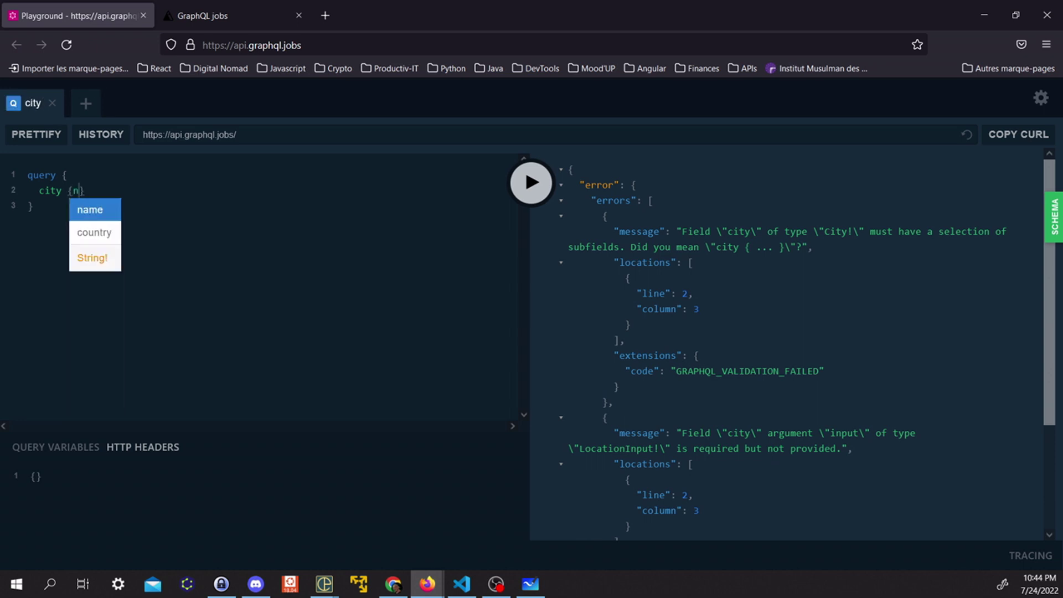
{"action": "type", "text": "ame"}
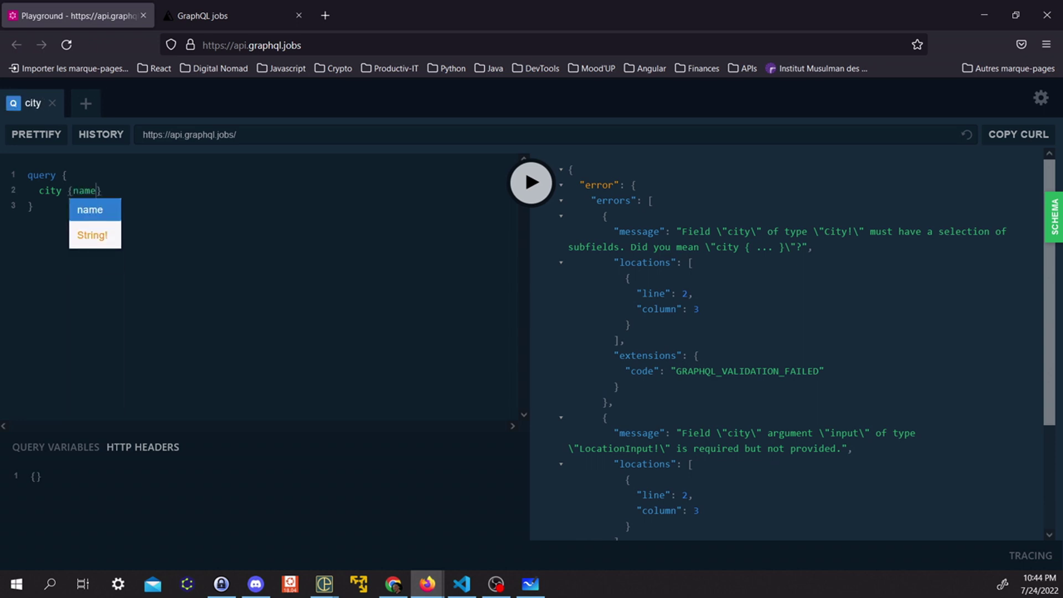
{"action": "key", "text": "Escape"}
{"action": "key", "text": "ctrl+Return"}
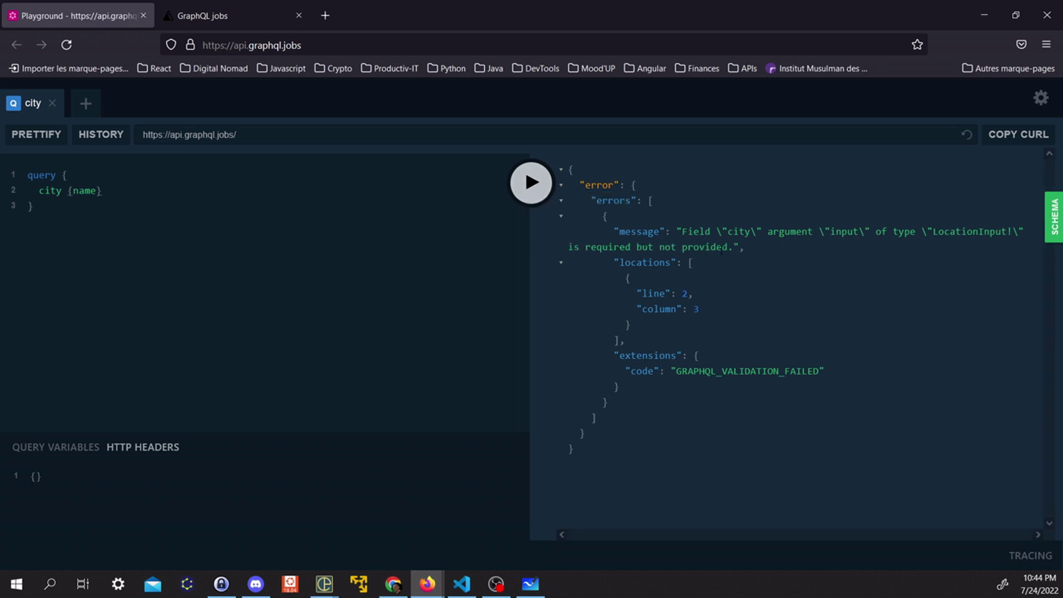
{"action": "double_click", "coordinate": [848, 233]}
{"action": "double_click", "coordinate": [957, 233]}
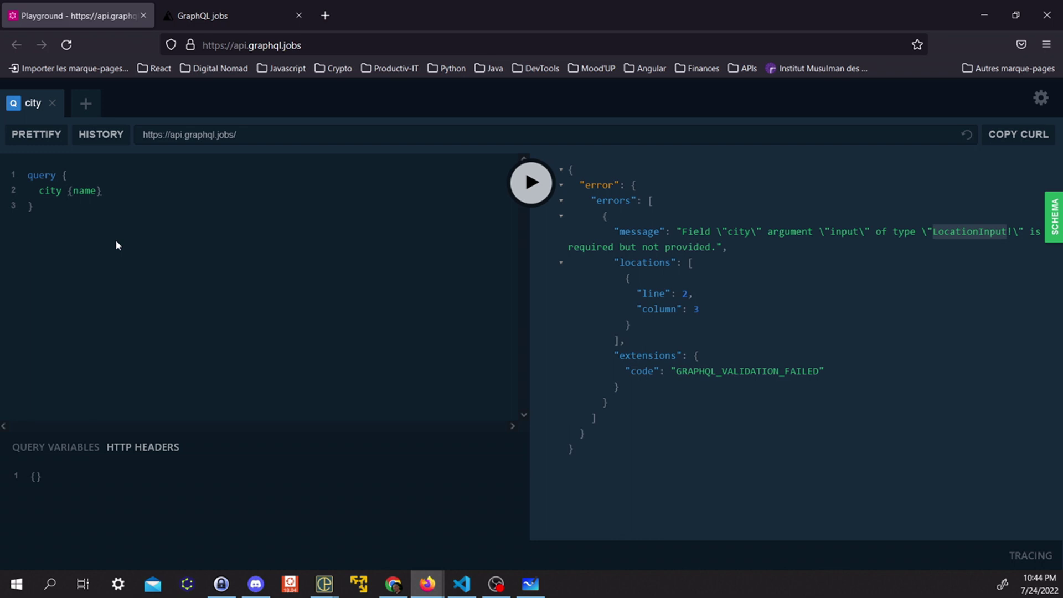
Pass input {slug: "paris"} to the city query and run it to get Paris
{"action": "type", "text": "("}
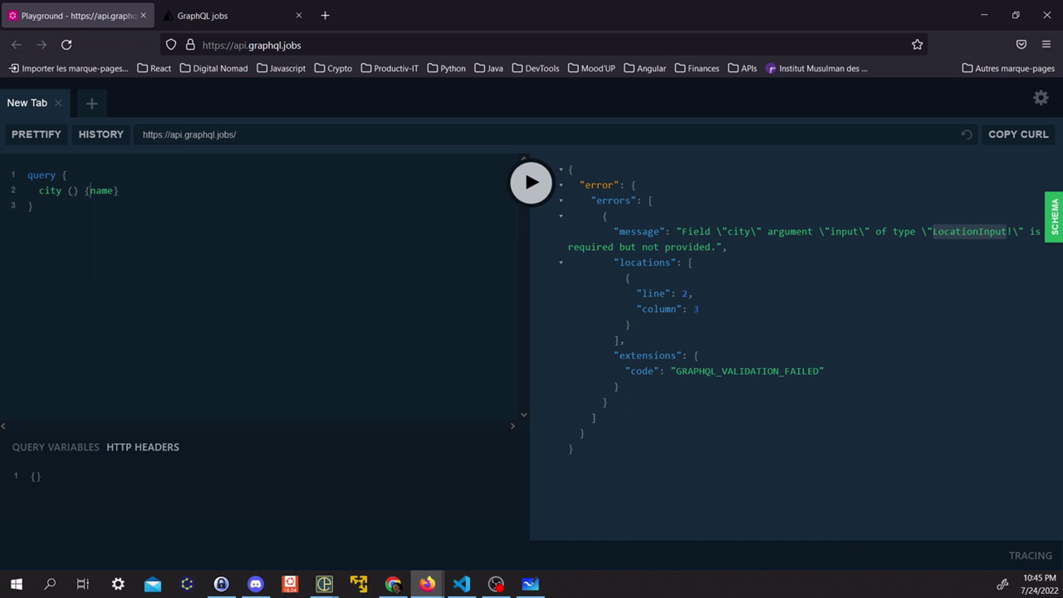
{"action": "key", "text": "Return"}
{"action": "key", "text": "Return"}
{"action": "type", "text": "input"}
{"action": "type", "text": " : "}
{"action": "type", "text": "{"}
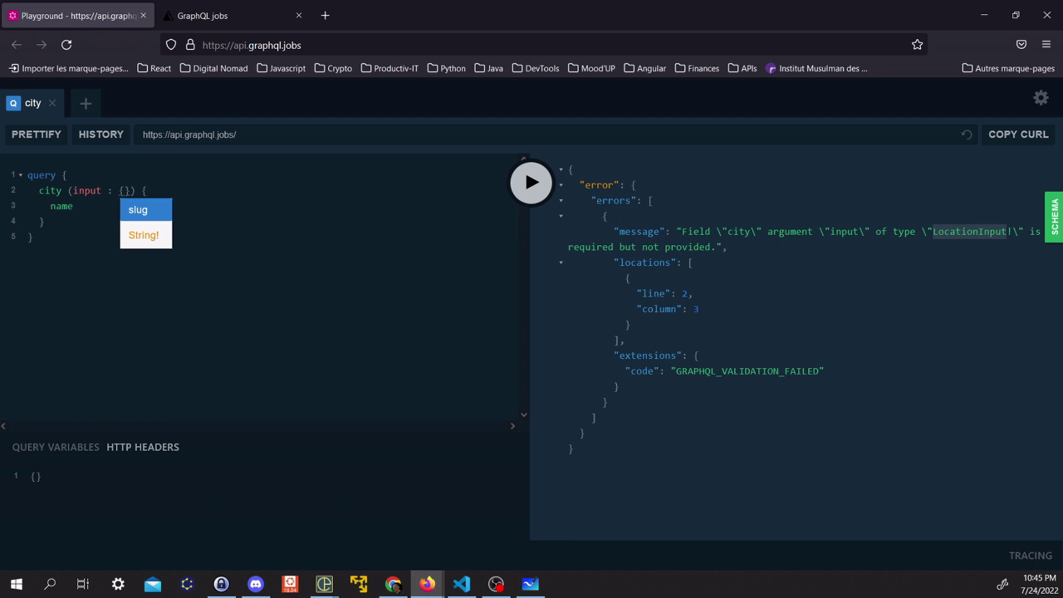
{"action": "key", "text": "Return"}
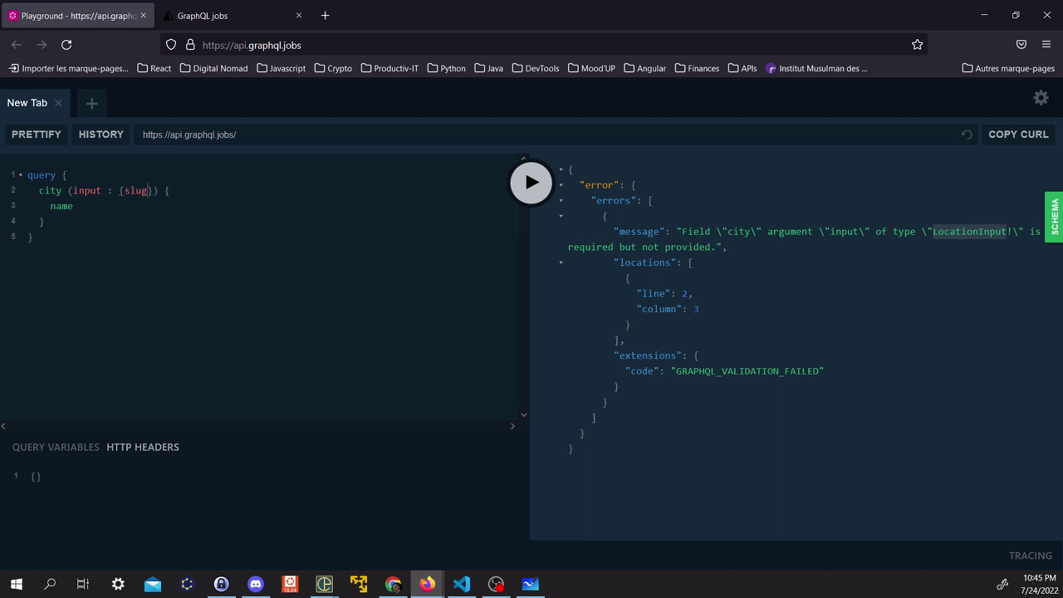
{"action": "type", "text": ": \"paris"}
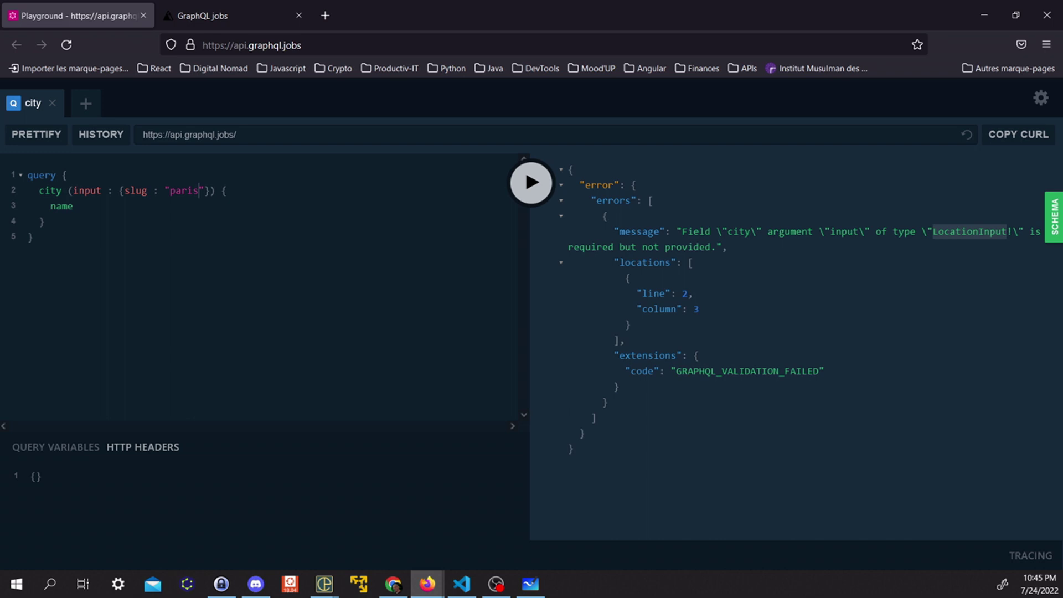
{"action": "key", "text": "ctrl+Return"}
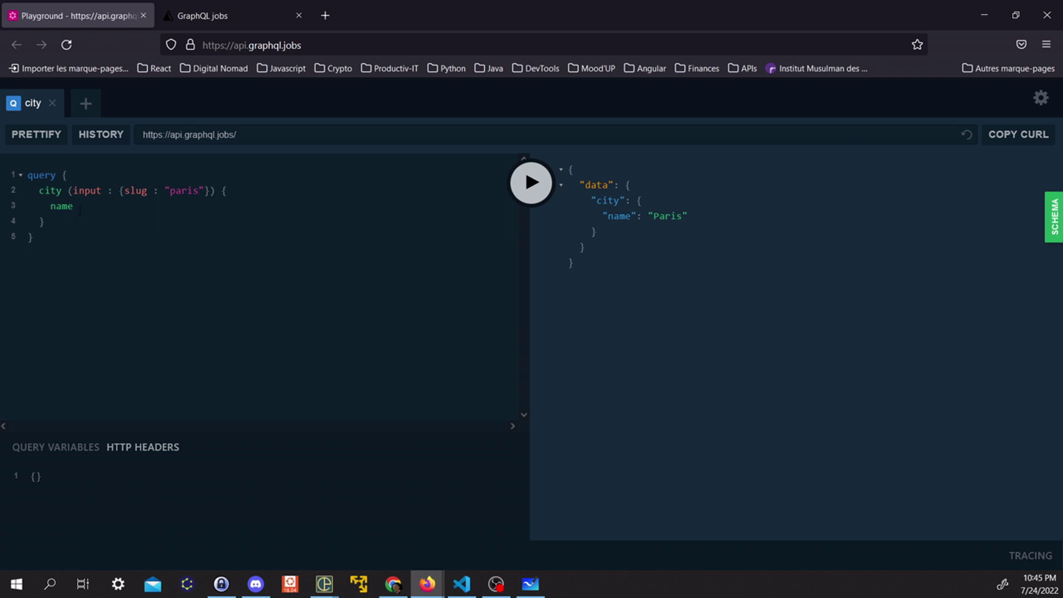
Add country as another requested city field via autocomplete
{"action": "type", "text": ","}
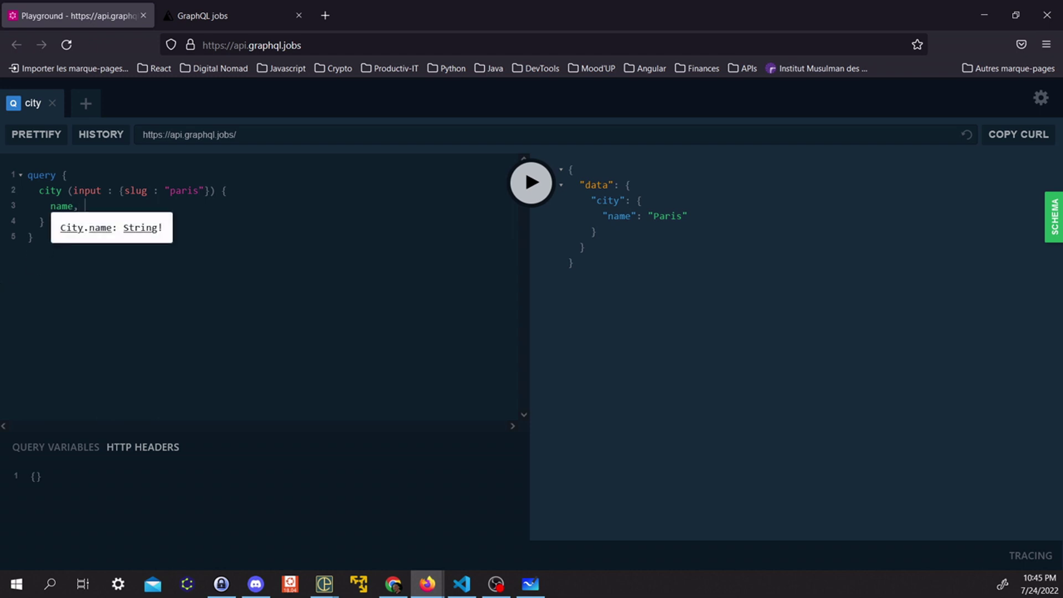
{"action": "key", "text": "ctrl+space"}
{"action": "key", "text": "Down"}
{"action": "key", "text": "Down"}
{"action": "key", "text": "Down"}
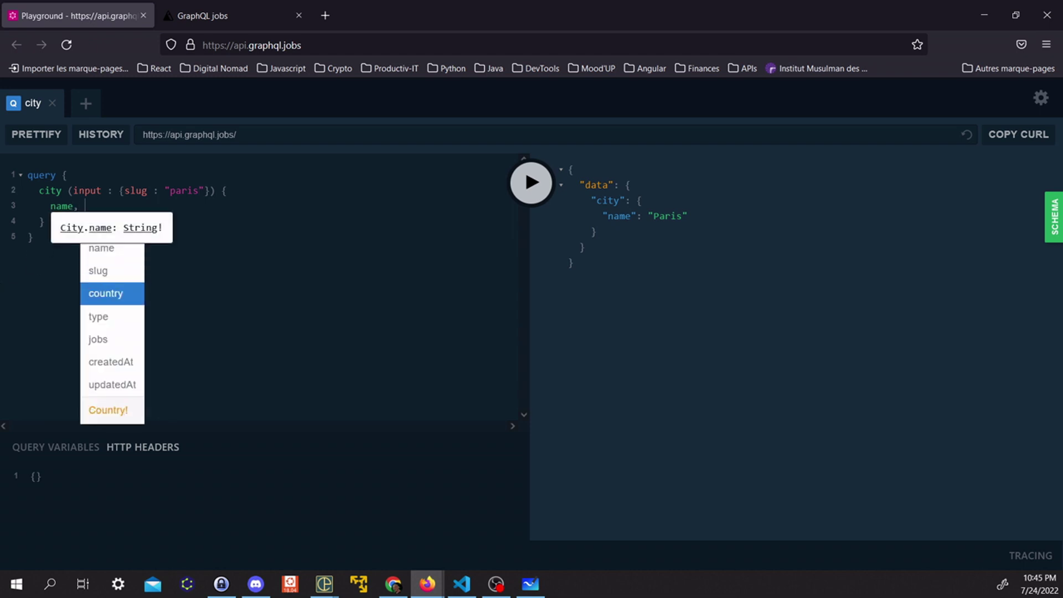
{"action": "key", "text": "Return"}
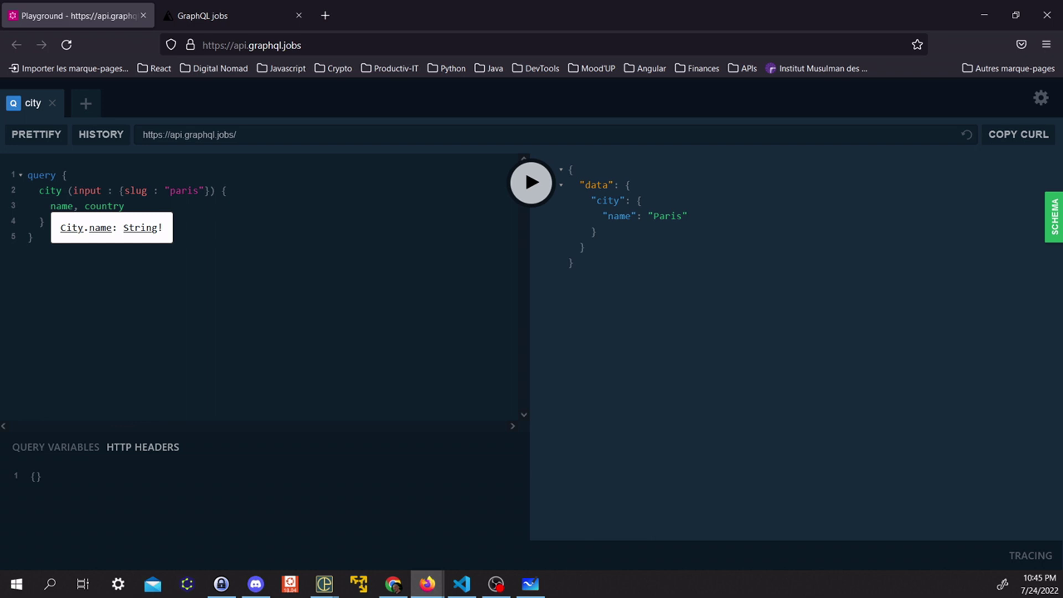
Request name inside country and run the query, returning France
{"action": "key", "text": "ctrl+Return"}
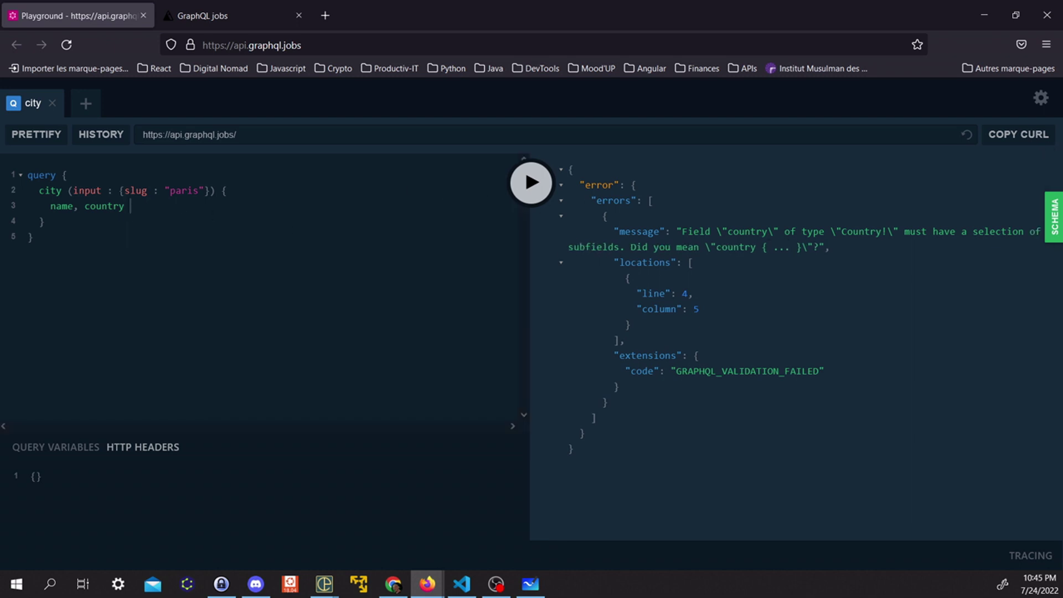
{"action": "type", "text": "{"}
{"action": "key", "text": "Down"}
{"action": "key", "text": "Return"}
{"action": "key", "text": "Return"}
{"action": "key", "text": "Return"}
{"action": "key", "text": "ctrl+Return"}
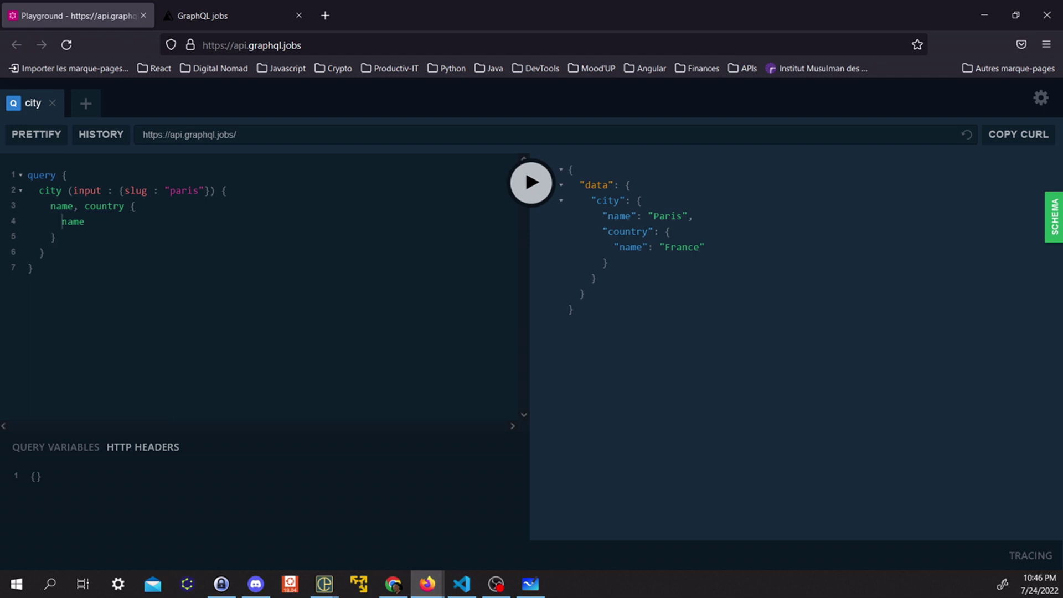
Add cities {name} to the country fields and run to list the country's cities
{"action": "type", "text": ","}
{"action": "key", "text": "ctrl+space"}
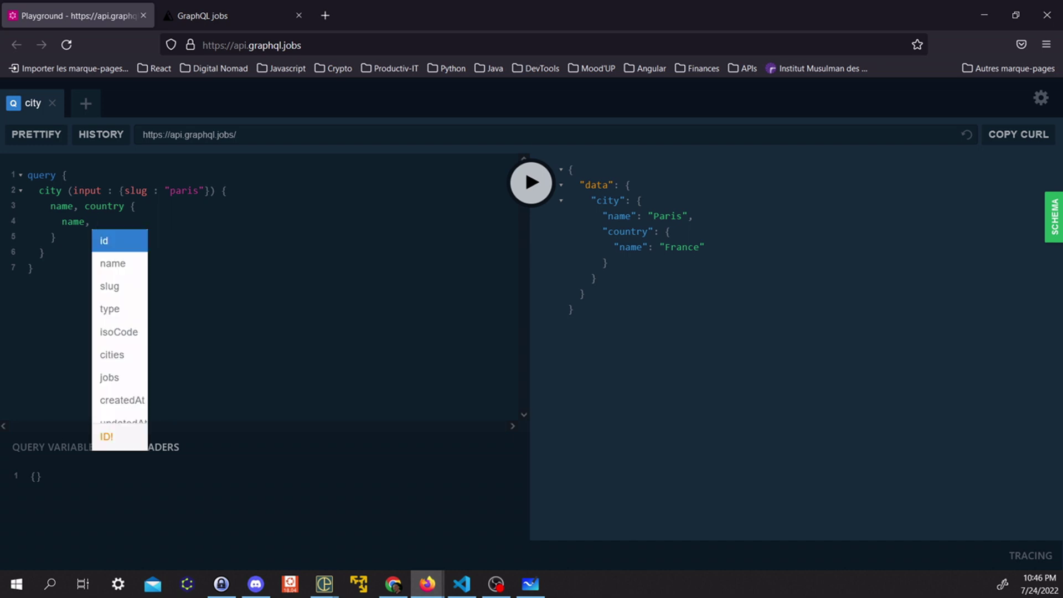
{"action": "key", "text": "Down"}
{"action": "key", "text": "Down"}
{"action": "key", "text": "Down"}
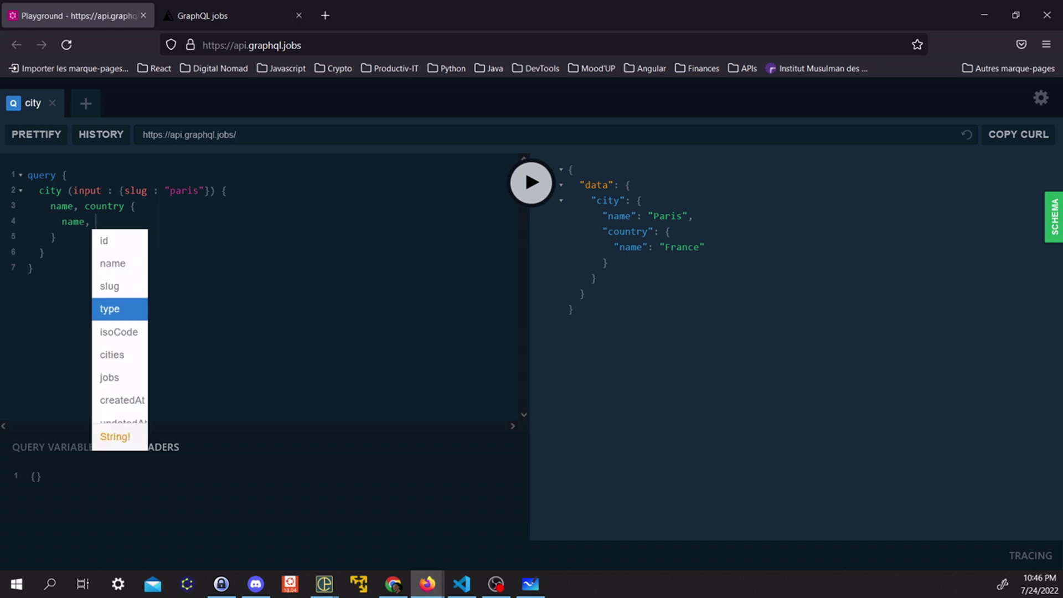
{"action": "key", "text": "Up"}
{"action": "key", "text": "Up"}
{"action": "key", "text": "Down"}
{"action": "key", "text": "Down"}
{"action": "key", "text": "Down"}
{"action": "key", "text": "Down"}
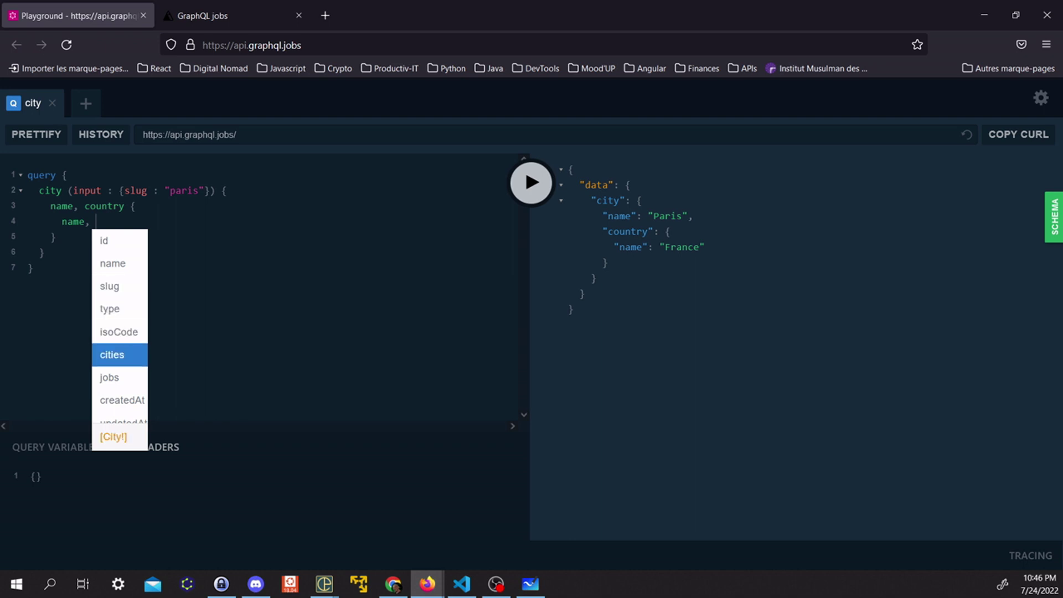
{"action": "key", "text": "Return"}
{"action": "key", "text": "ctrl+Return"}
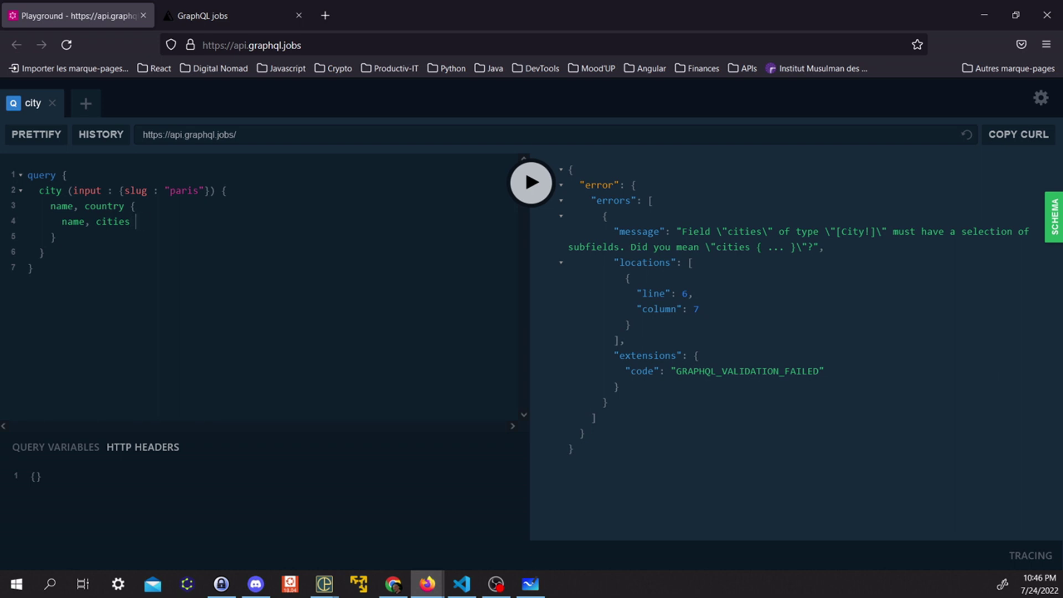
{"action": "type", "text": "{"}
{"action": "key", "text": "Down"}
{"action": "key", "text": "Return"}
{"action": "key", "text": "ctrl+Return"}
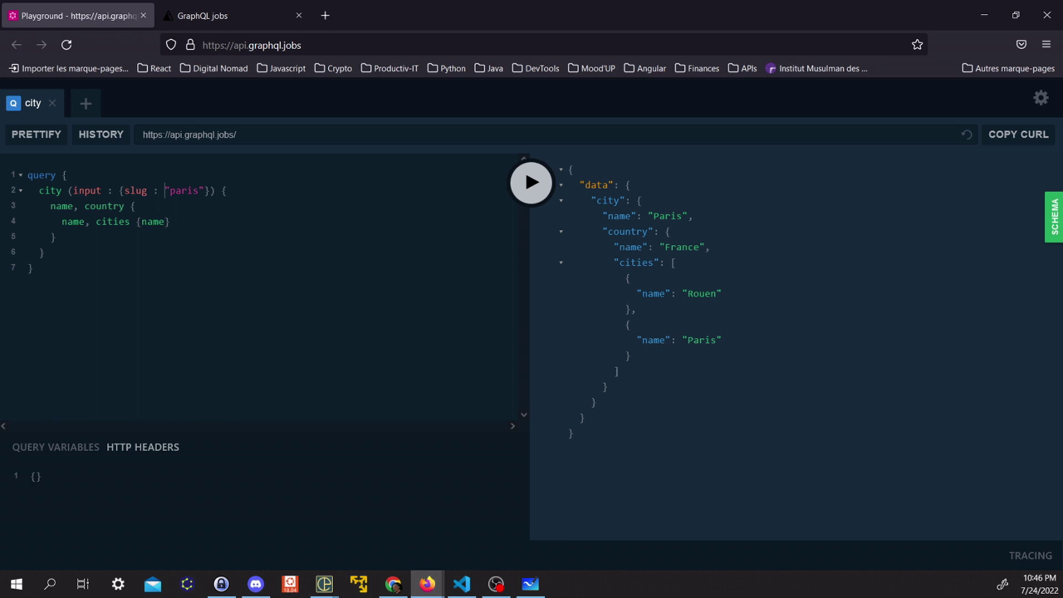
Change the city slug from paris to rouen and run the query
{"action": "key", "text": "shift+Right"}
{"action": "key", "text": "shift+Right"}
{"action": "key", "text": "shift+Right"}
{"action": "key", "text": "shift+Right"}
{"action": "key", "text": "shift+Right"}
{"action": "type", "text": "rouen"}
{"action": "key", "text": "ctrl+Return"}
Insert blank lines above the query for its name and show the Query Variables panel
{"action": "key", "text": "Return"}
{"action": "key", "text": "Return"}
{"action": "key", "text": "Up"}
{"action": "key", "text": "Up"}
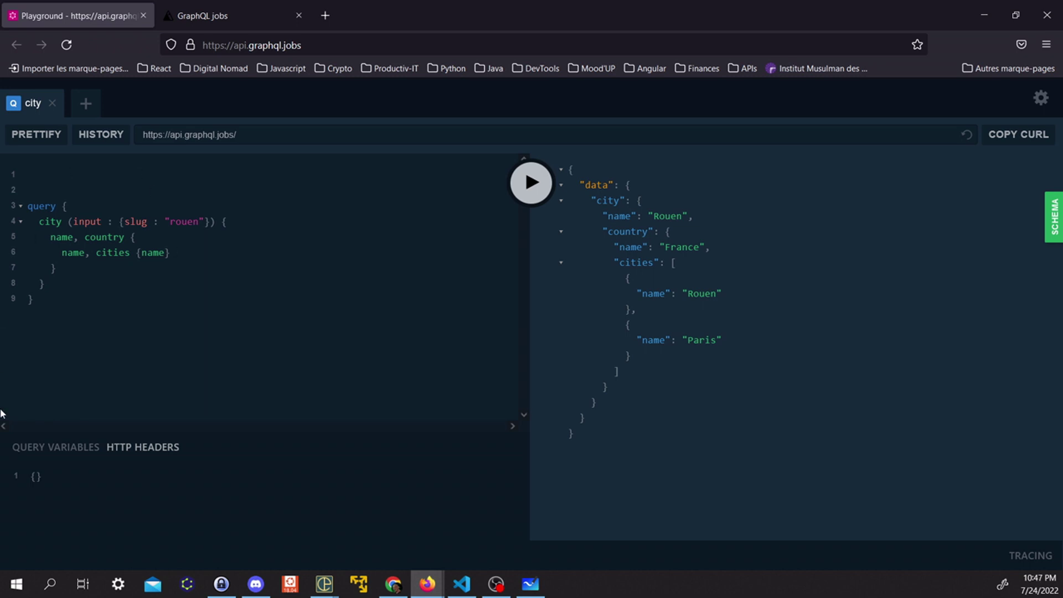
{"action": "left_click", "coordinate": [39, 449]}
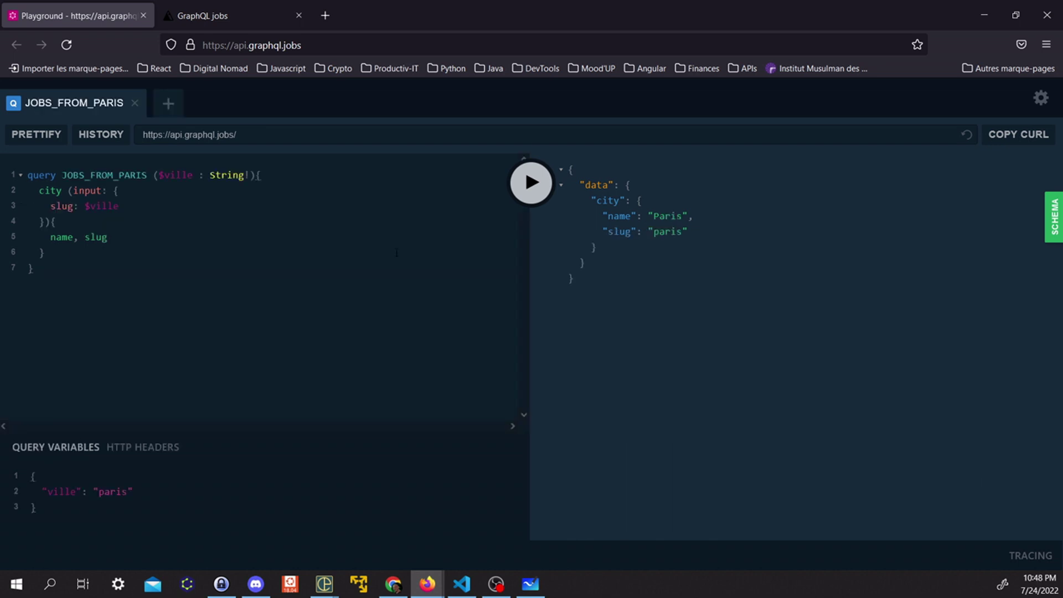
Select the ville variable, the JOBS_FROM_PARIS name and the $ville slug reference
{"action": "left_click_drag", "start_coordinate": [60, 517], "coordinate": [47, 495]}
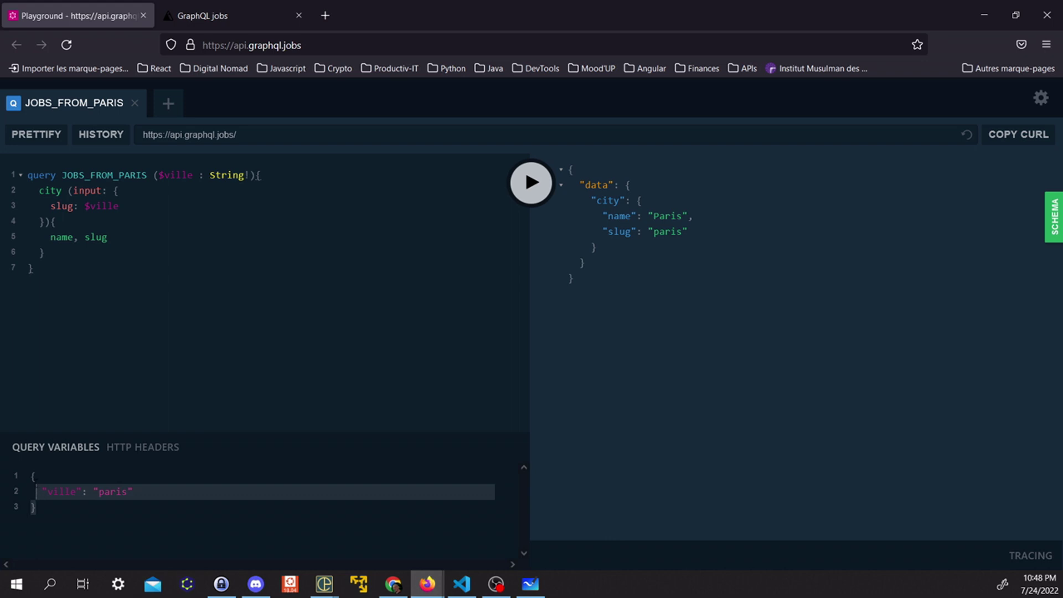
{"action": "double_click", "coordinate": [55, 491]}
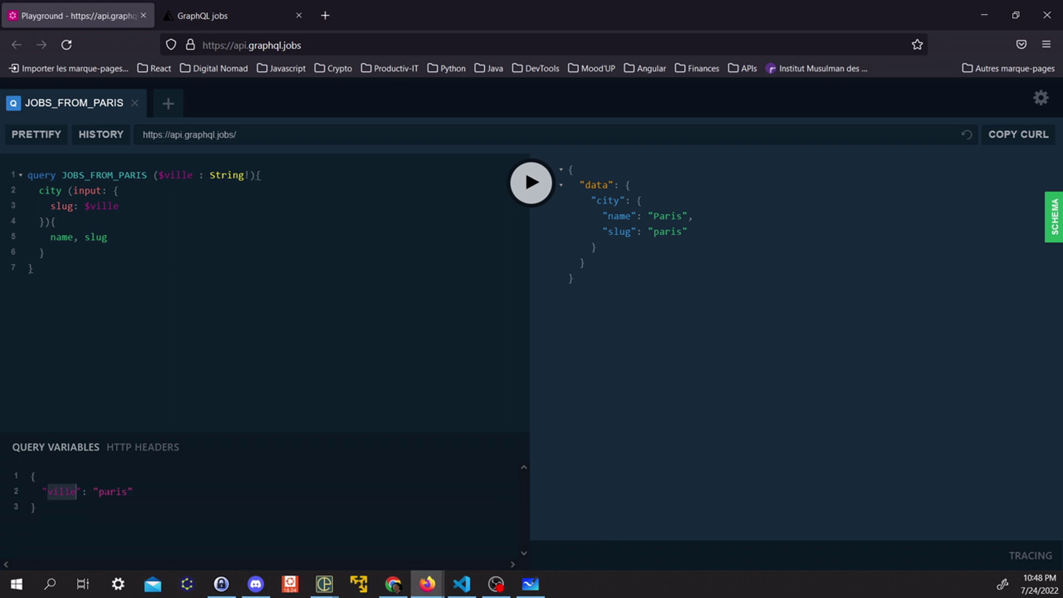
{"action": "double_click", "coordinate": [107, 490]}
{"action": "double_click", "coordinate": [62, 491]}
{"action": "double_click", "coordinate": [91, 173]}
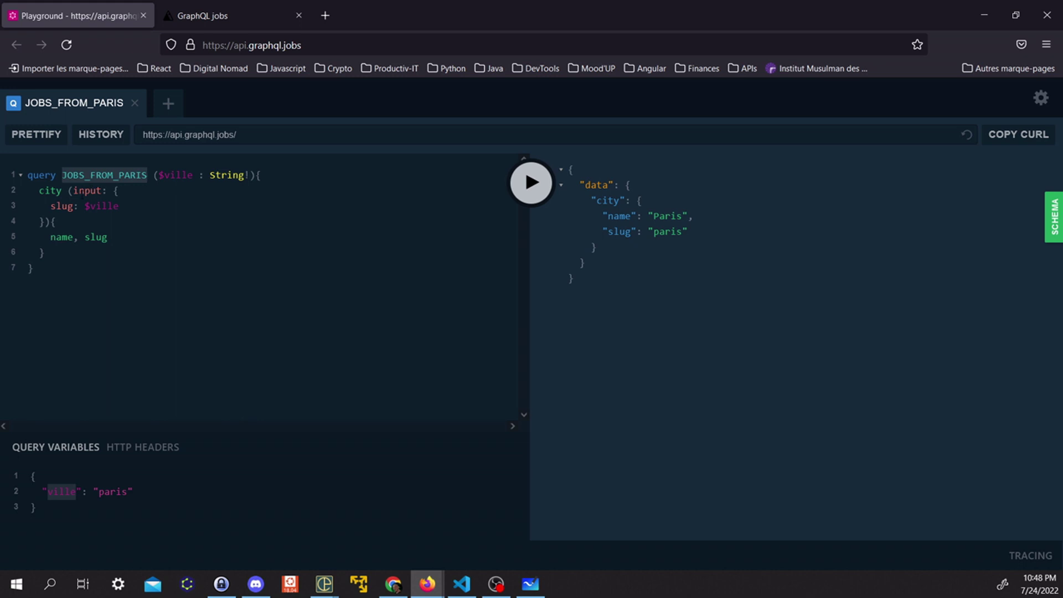
{"action": "left_click", "coordinate": [82, 193]}
{"action": "key", "text": "Down"}
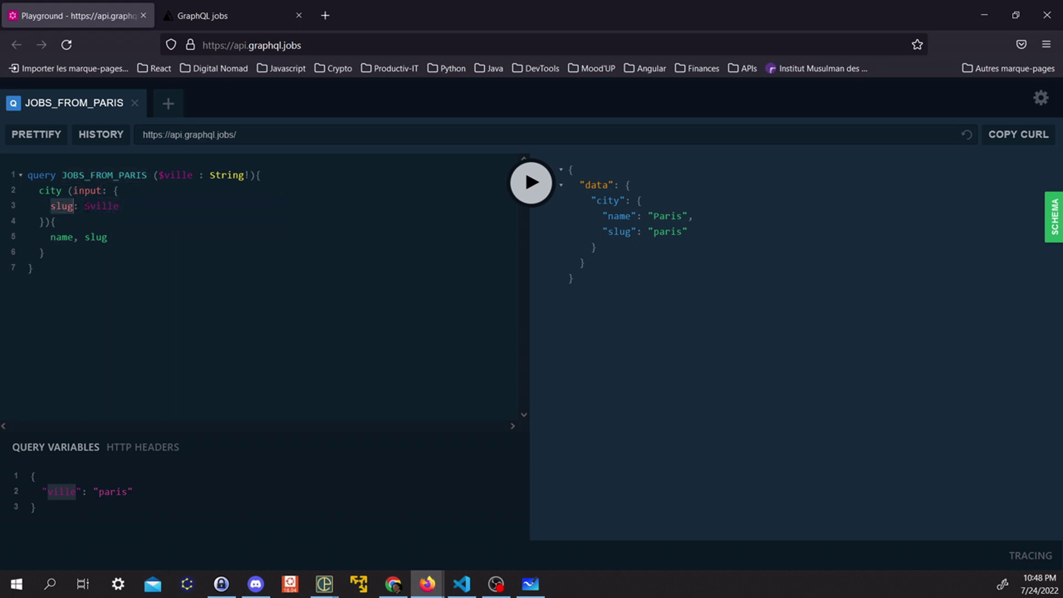
{"action": "key", "text": "Right"}
{"action": "key", "text": "Right"}
{"action": "key", "text": "shift+Right"}
{"action": "key", "text": "shift+Right"}
{"action": "key", "text": "shift+Right"}
{"action": "key", "text": "shift+Right"}
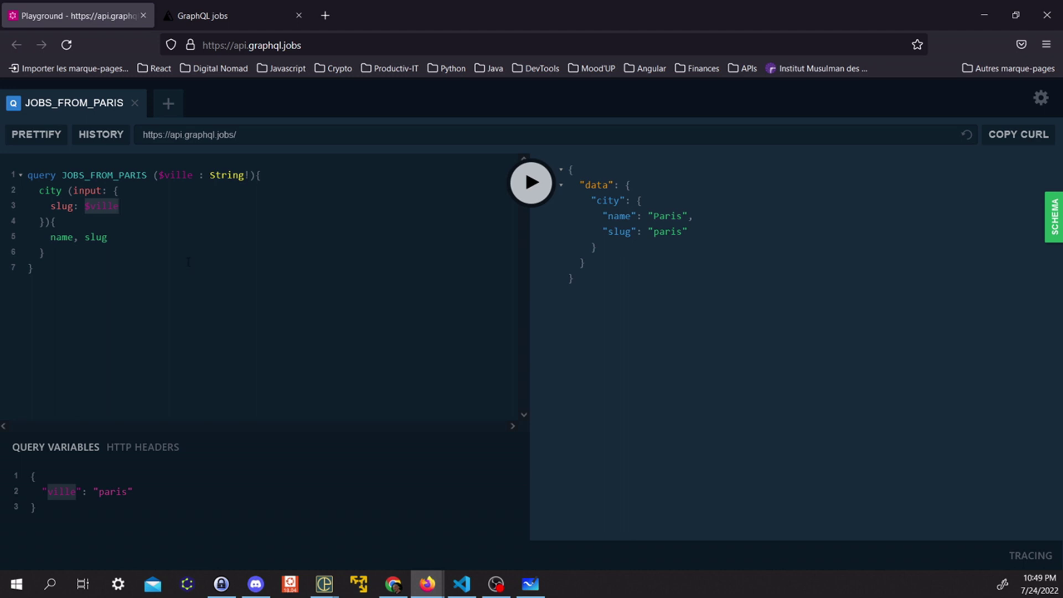
Delete all Query Variables text and the entire query, leaving both empty
{"action": "left_click_drag", "start_coordinate": [80, 520], "coordinate": [9, 467]}
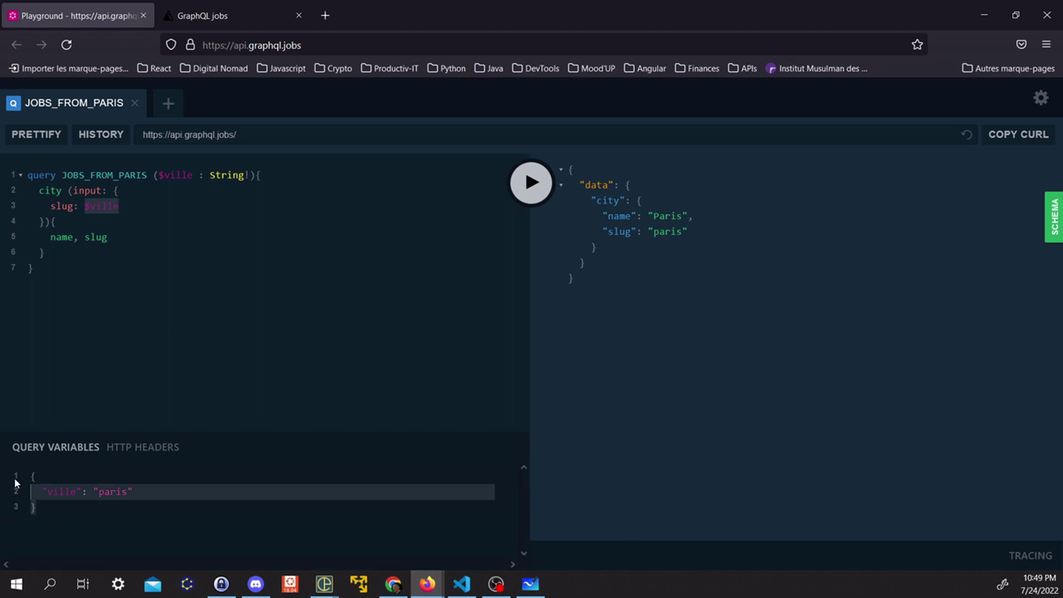
{"action": "key", "text": "BackSpace"}
{"action": "left_click", "coordinate": [108, 297]}
{"action": "key", "text": "ctrl+a"}
{"action": "key", "text": "BackSpace"}
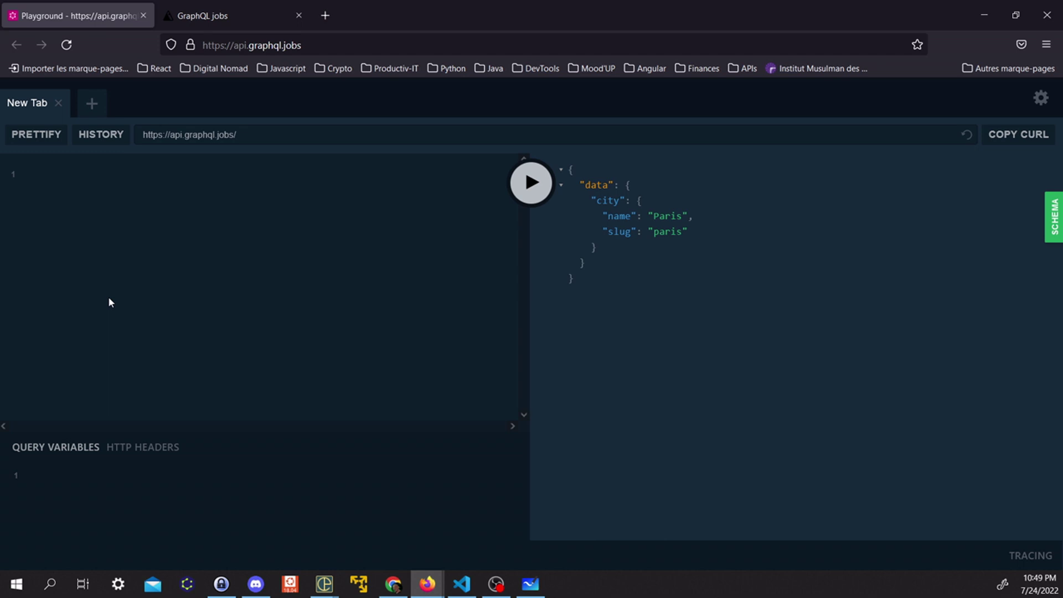
Start a mutation with the subscribe field on its own indented line
{"action": "type", "text": "mutation"}
{"action": "type", "text": " {"}
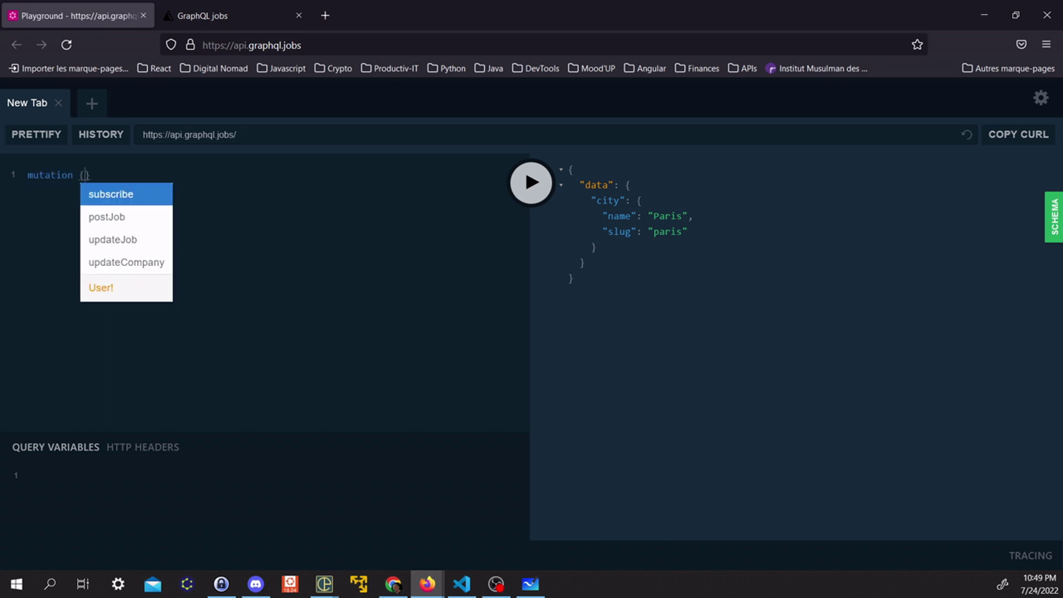
{"action": "key", "text": "Return"}
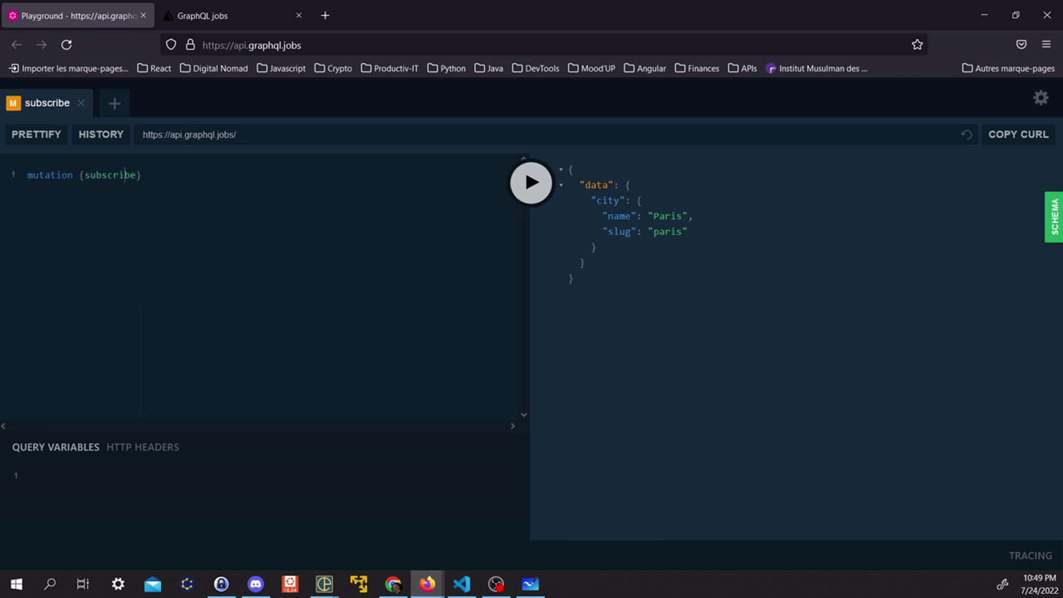
{"action": "key", "text": "Return"}
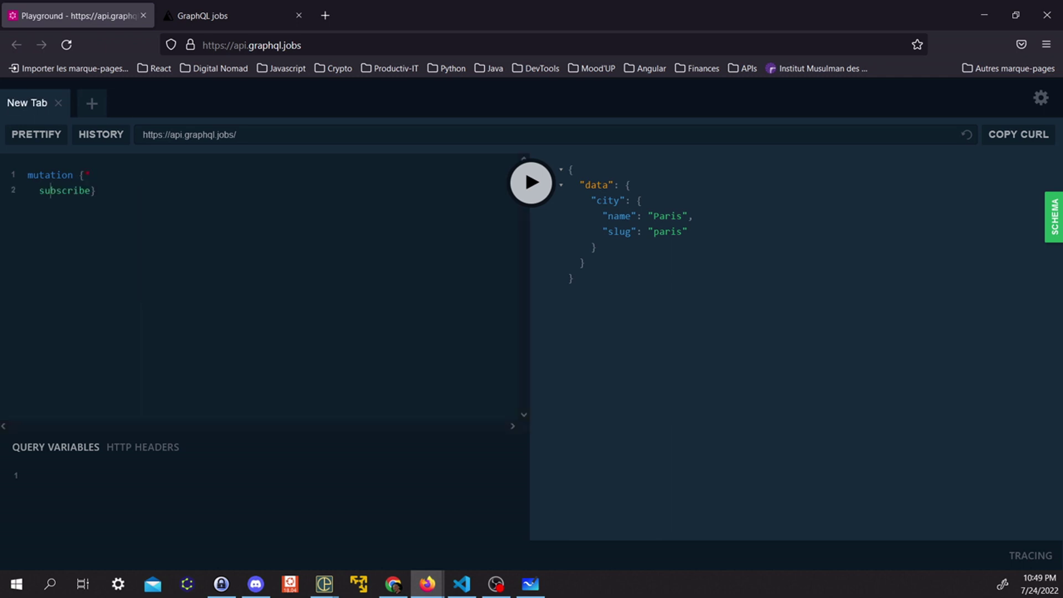
{"action": "key", "text": "shift+Up"}
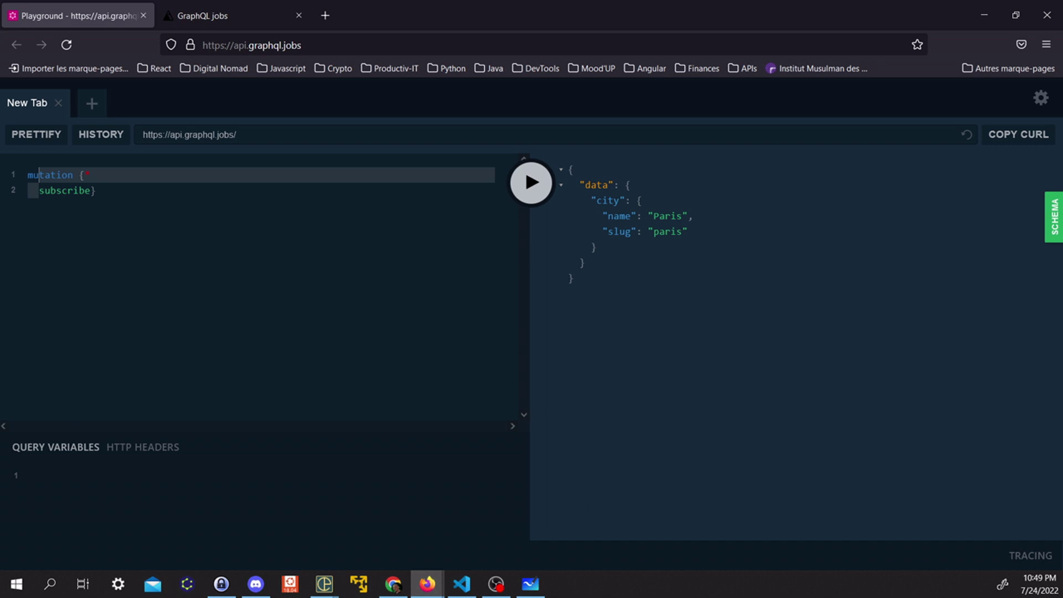
{"action": "key", "text": "shift+End"}
{"action": "key", "text": "BackSpace"}
{"action": "key", "text": "BackSpace"}
{"action": "key", "text": "Return"}
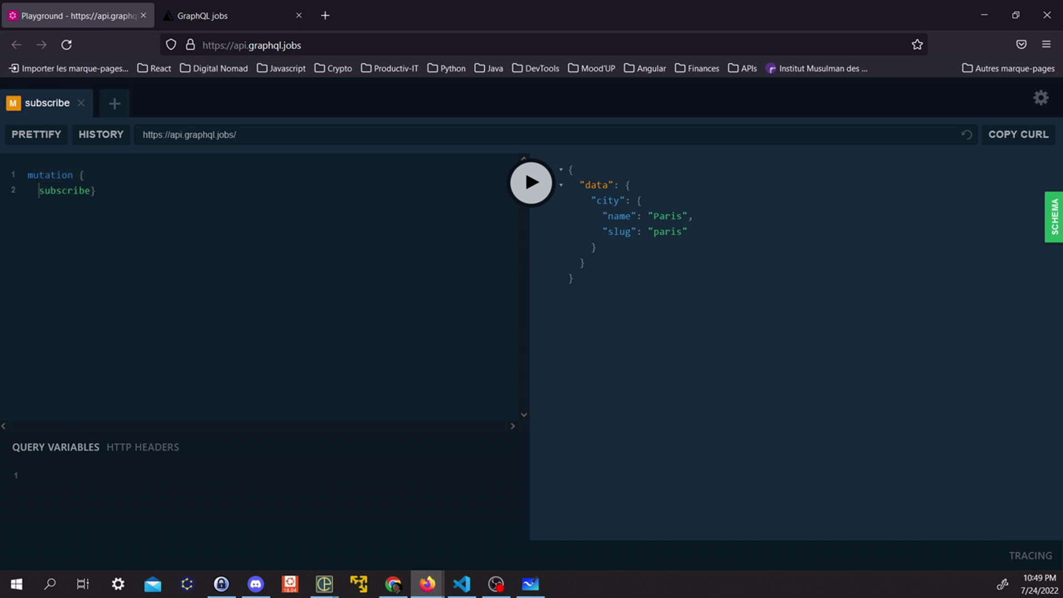
{"action": "key", "text": "Return"}
Give subscribe an input argument with a sample name and e-mail address
{"action": "type", "text": "("}
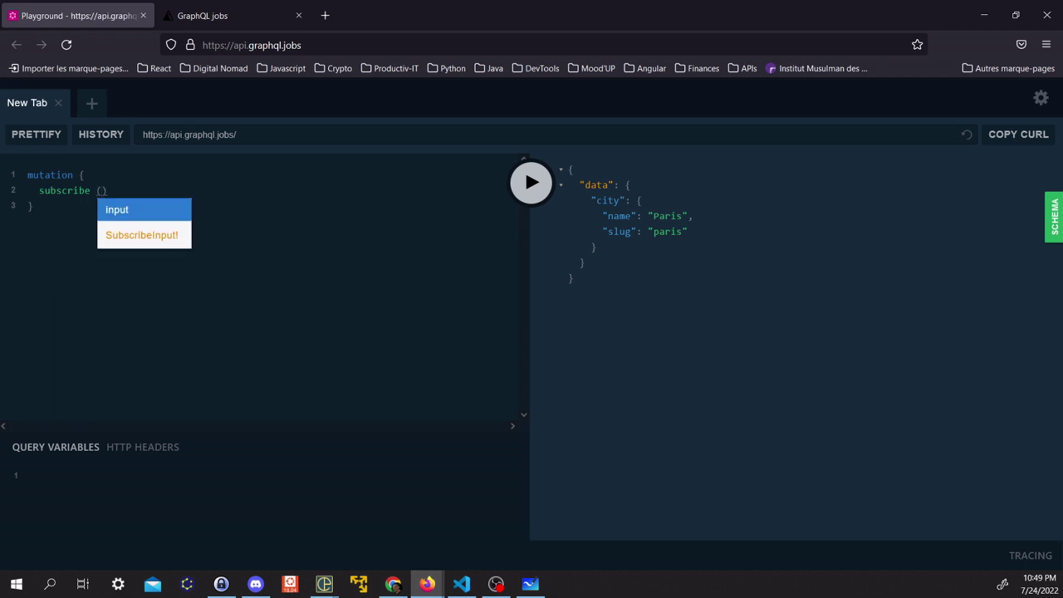
{"action": "key", "text": "Return"}
{"action": "type", "text": ": {"}
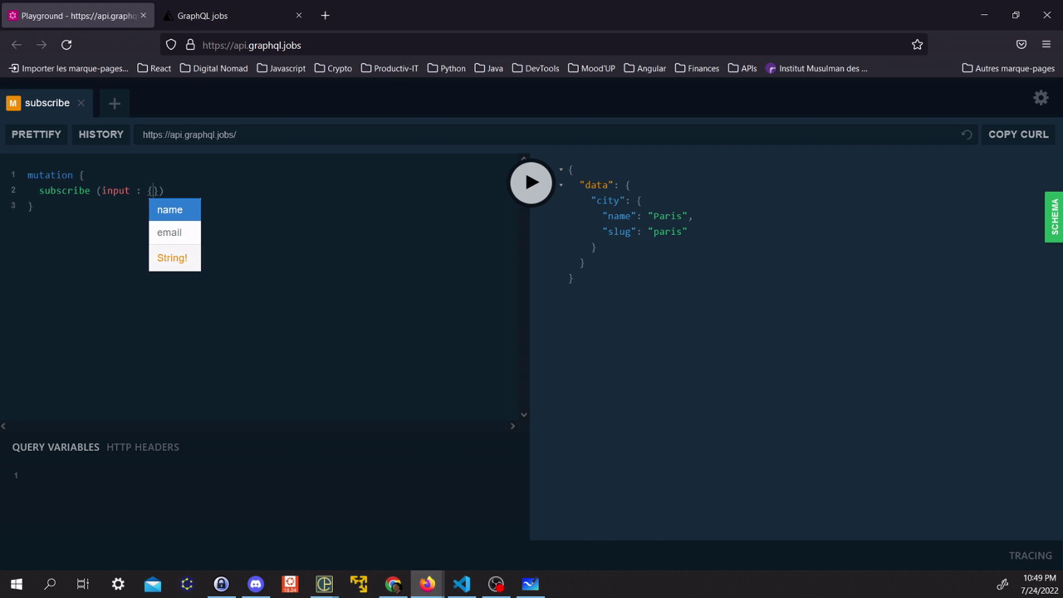
{"action": "key", "text": "Return"}
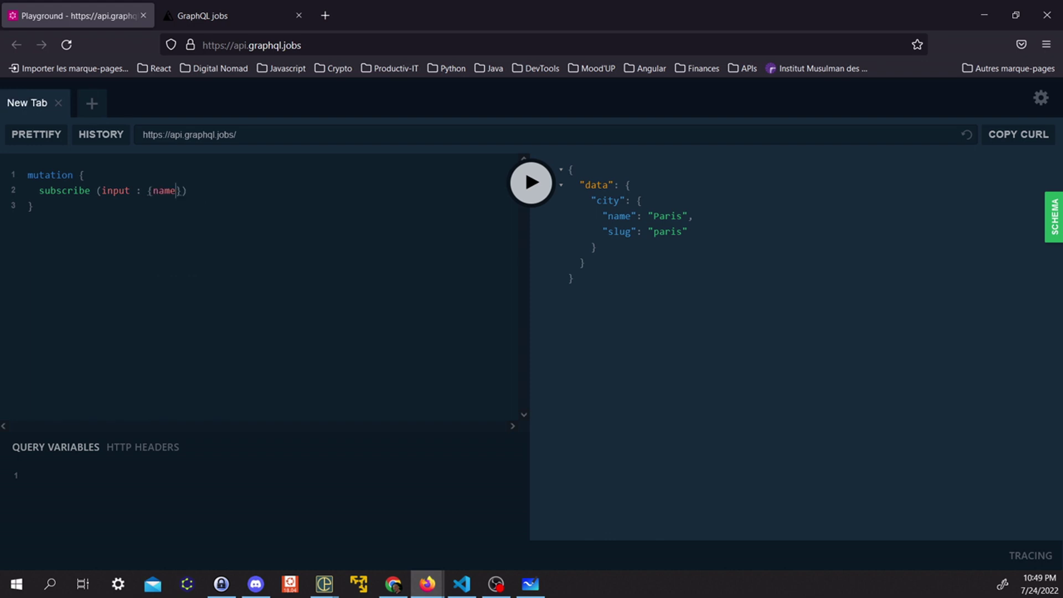
{"action": "type", "text": ": "}
{"action": "type", "text": "\"t"}
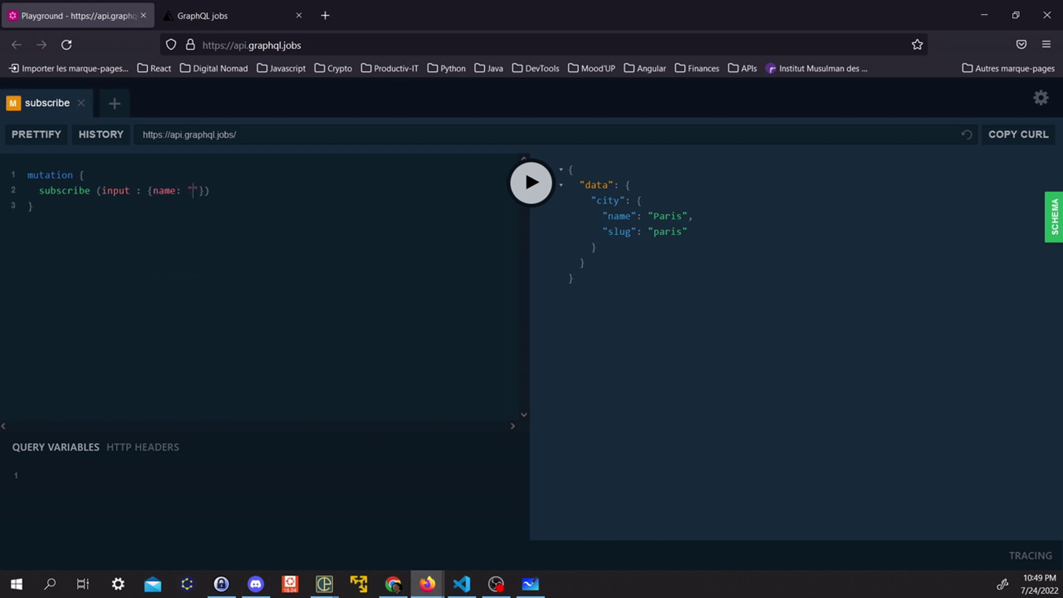
{"action": "type", "text": "oto\""}
{"action": "type", "text": ", em"}
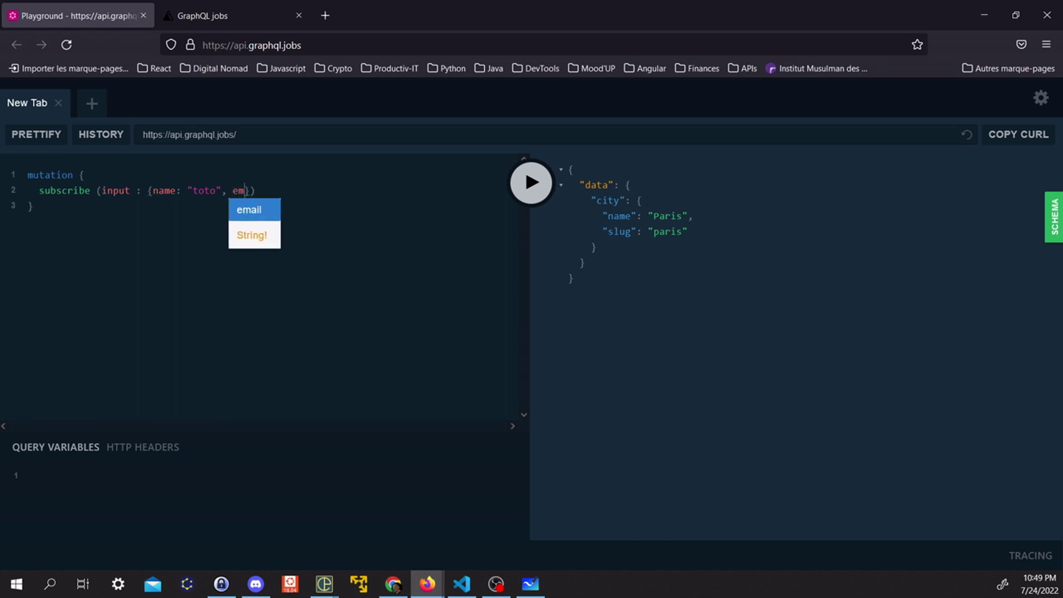
{"action": "key", "text": "Return"}
{"action": "type", "text": ": \"toto@gmail.com"}
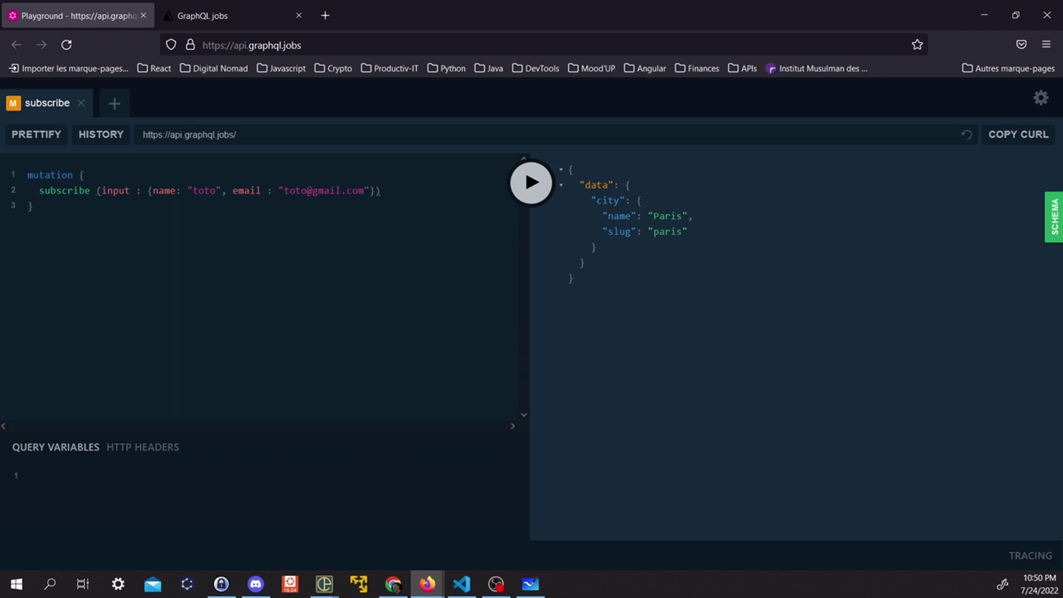
Request id, email, createdAt and subscribe as the mutation's returned fields
{"action": "type", "text": "{id"}
{"action": "key", "text": "Return"}
{"action": "key", "text": "End"}
{"action": "key", "text": "Return"}
{"action": "type", "text": "em"}
{"action": "key", "text": "Return"}
{"action": "type", "text": ", "}
{"action": "type", "text": "c"}
{"action": "key", "text": "Return"}
{"action": "type", "text": "su"}
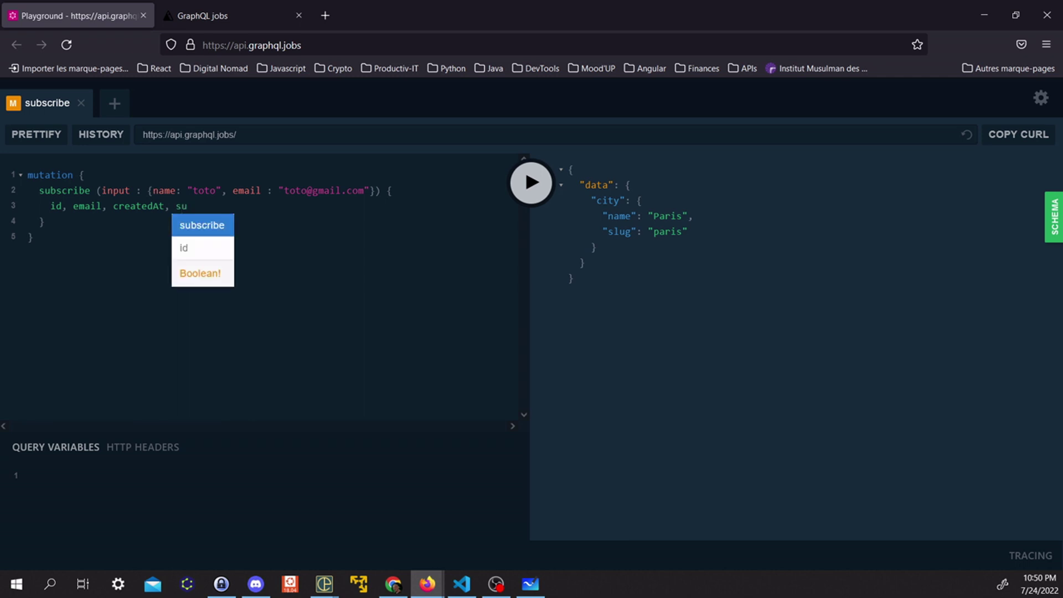
{"action": "key", "text": "Return"}
Run the subscribe mutation and select the data and returned id in the response
{"action": "left_click", "coordinate": [532, 181]}
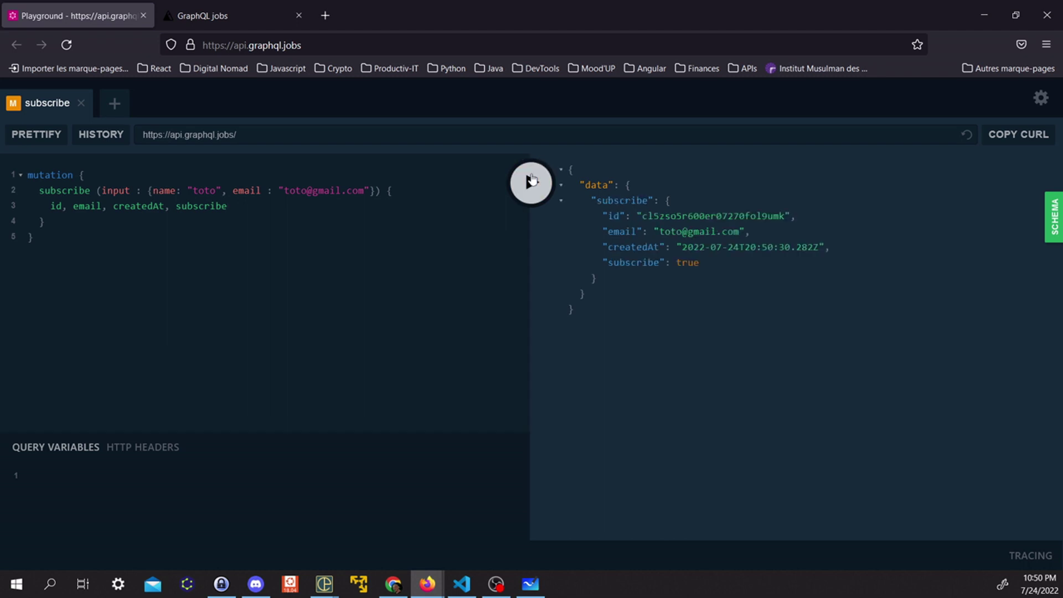
{"action": "double_click", "coordinate": [599, 185]}
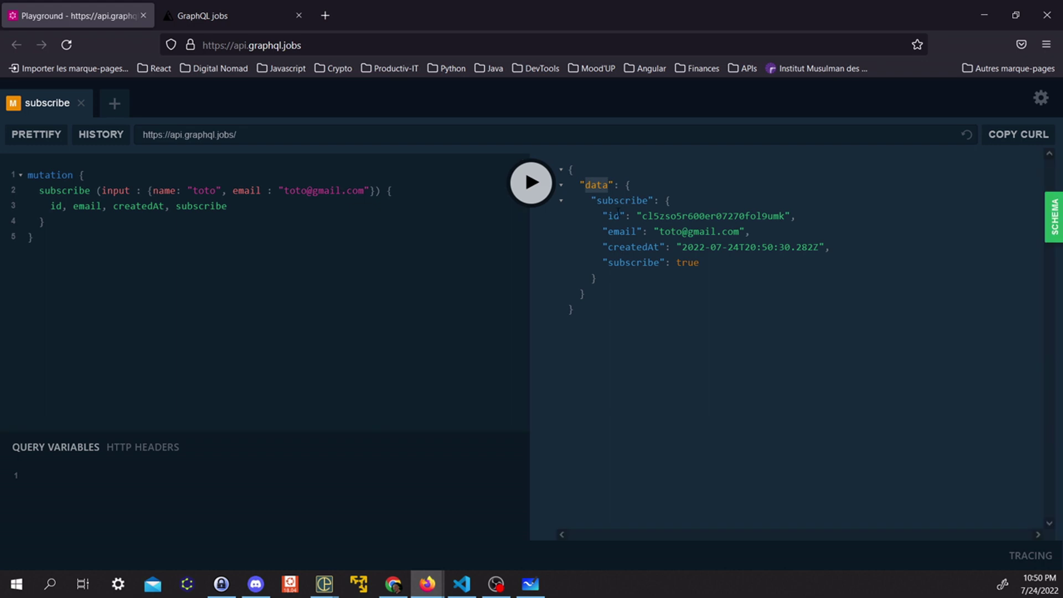
{"action": "left_click_drag", "start_coordinate": [615, 216], "coordinate": [705, 216]}
{"action": "left_click", "coordinate": [638, 231]}
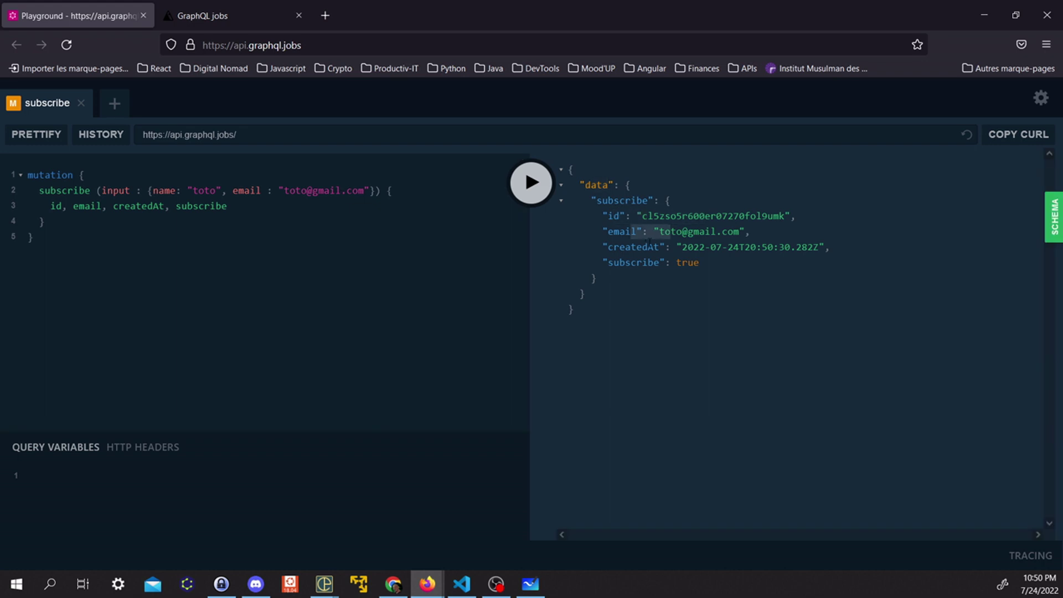
Inspect parts of the createdAt timestamp and the returned subscribe value true
{"action": "left_click_drag", "start_coordinate": [643, 247], "coordinate": [763, 247]}
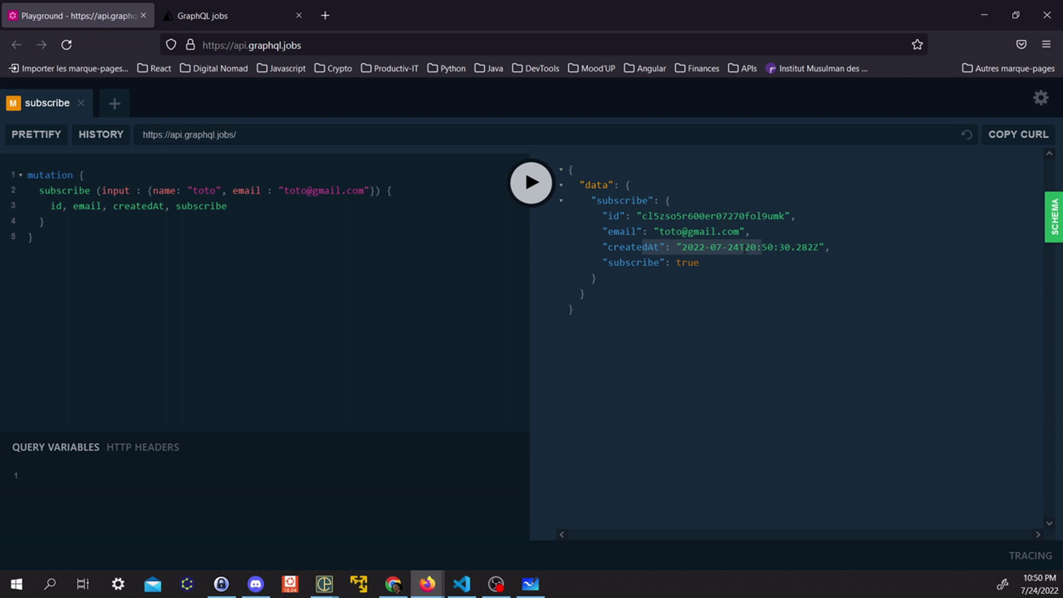
{"action": "double_click", "coordinate": [717, 247]}
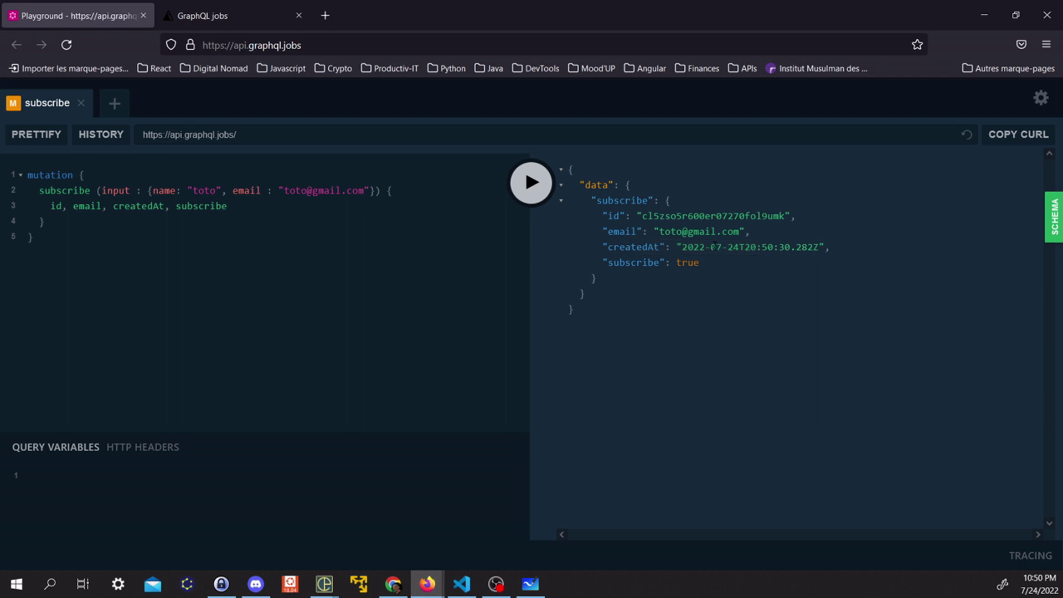
{"action": "double_click", "coordinate": [752, 247]}
{"action": "double_click", "coordinate": [751, 247]}
{"action": "left_click", "coordinate": [746, 246]}
{"action": "double_click", "coordinate": [635, 263]}
{"action": "double_click", "coordinate": [686, 263]}
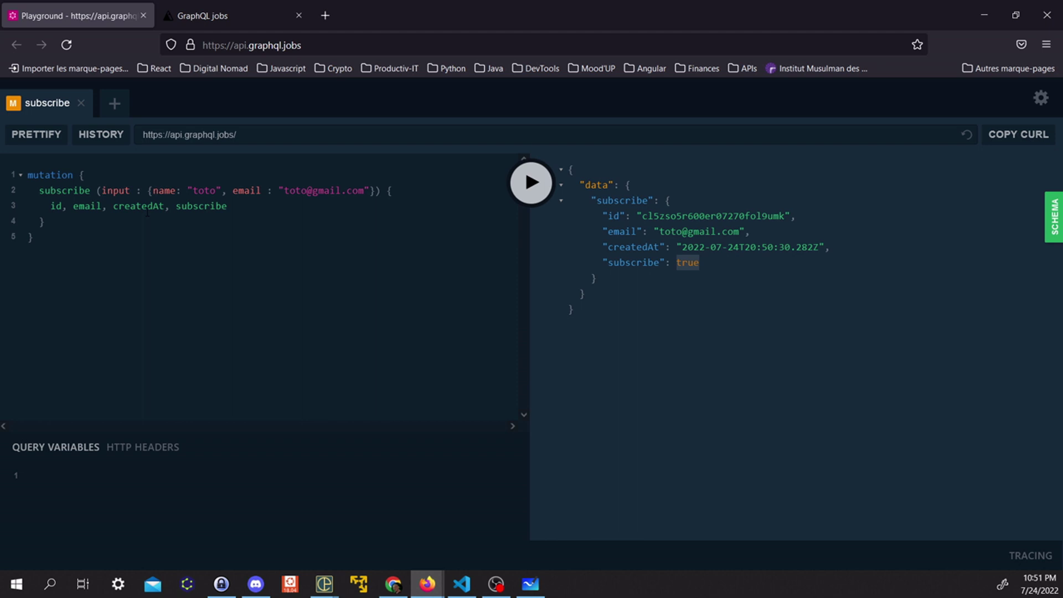